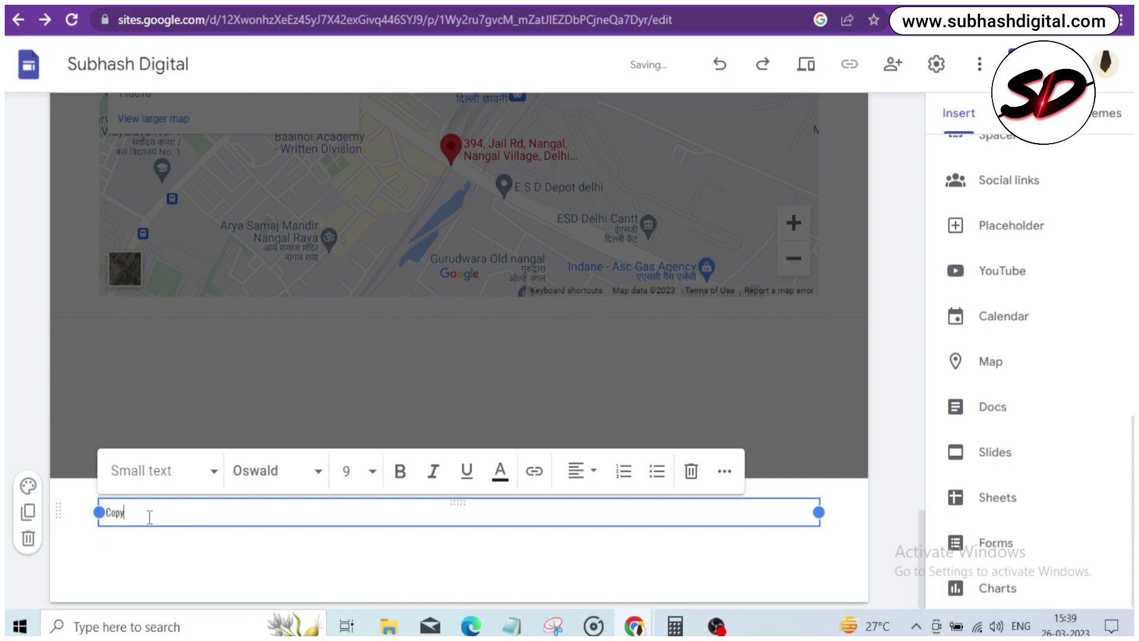
# Step: Complete the footer text so that it reads "Copyright 2023 | Shubhash Digital"
pyautogui.write('rig')
pyautogui.write('ht 2023')
pyautogui.write(' V')
pyautogui.write(' Sh')
pyautogui.write('ubhash Digital')
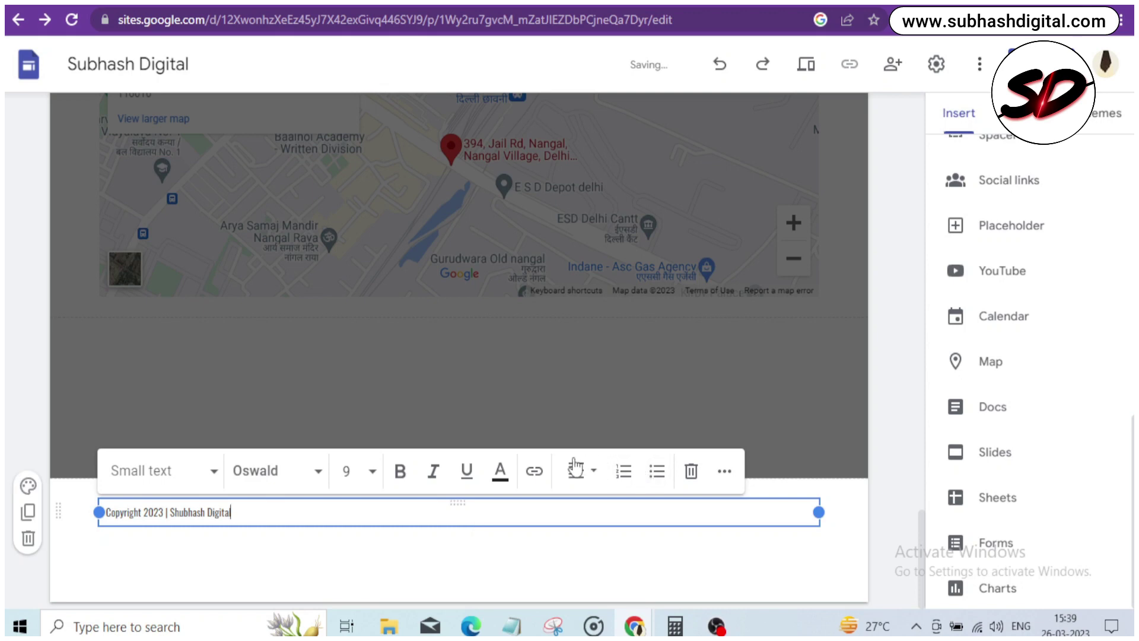
# Step: Center the footer's copyright text and set its font size to 12
pyautogui.hotkey('ctrl', 'a')
pyautogui.hotkey('ctrl', 'shift', 'e')
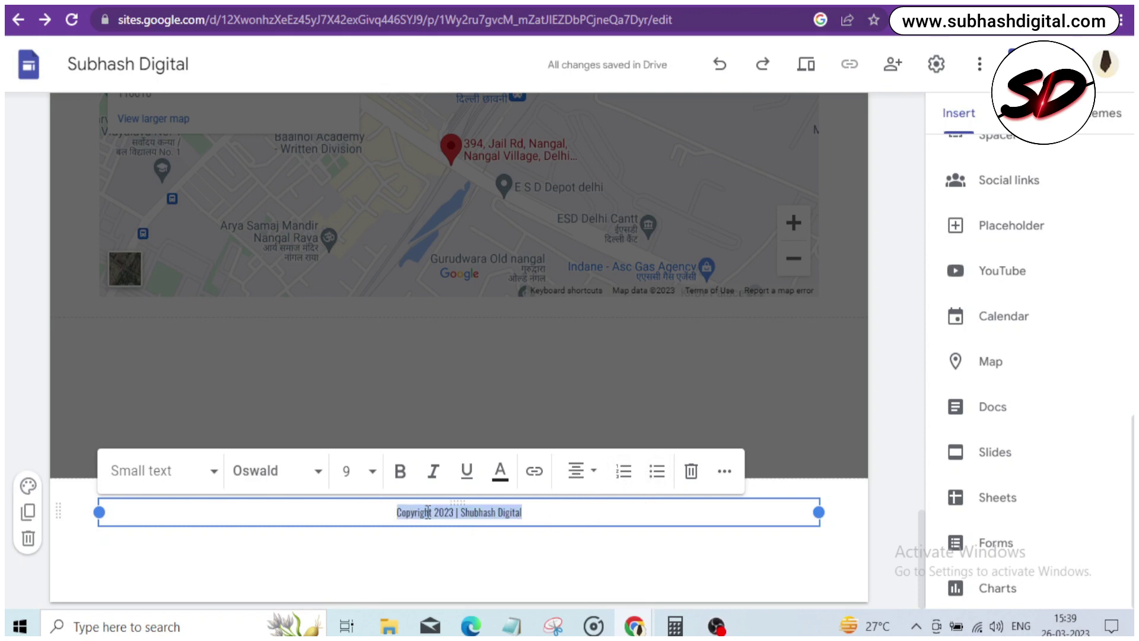
pyautogui.click(346, 471)
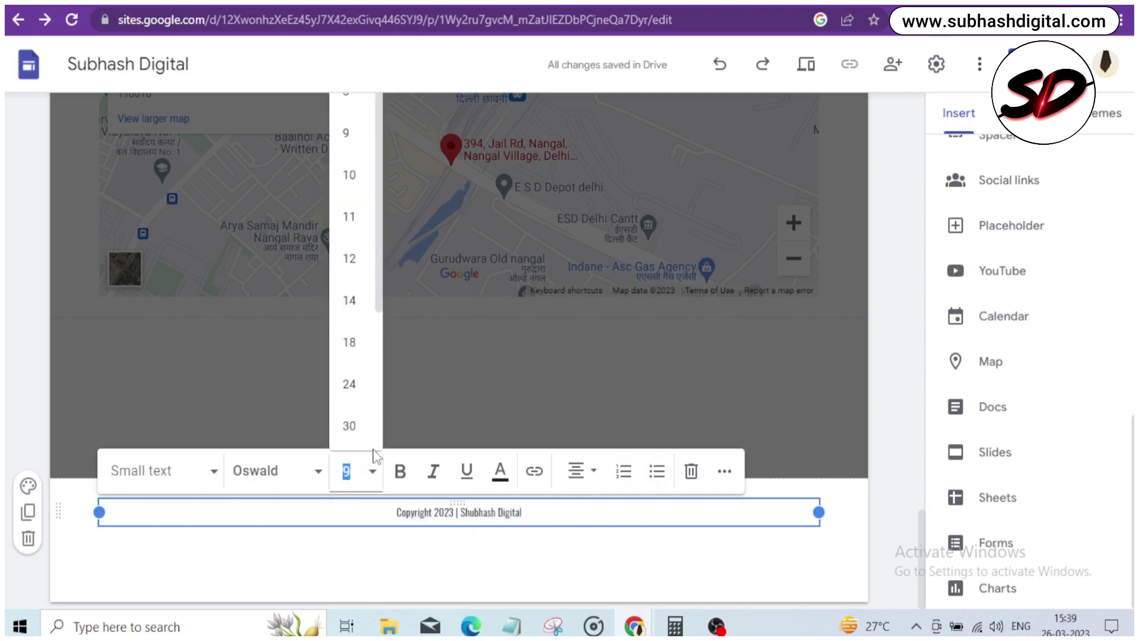
pyautogui.click(354, 270)
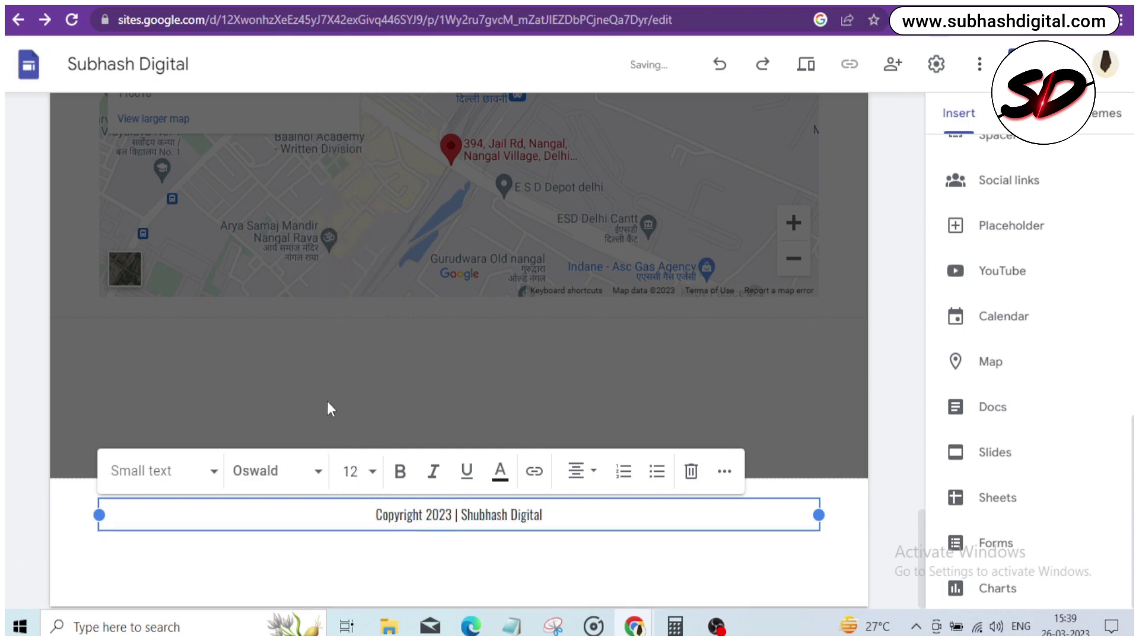
# Step: Apply the Style 3 section color to the copyright footer
pyautogui.click(90, 527)
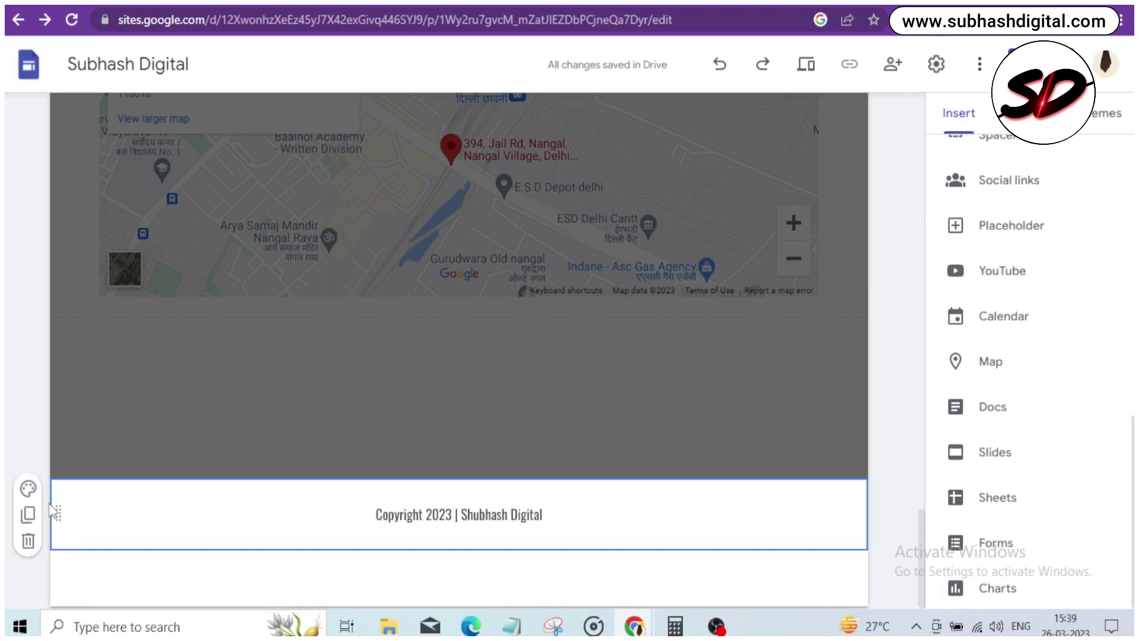
pyautogui.click(30, 490)
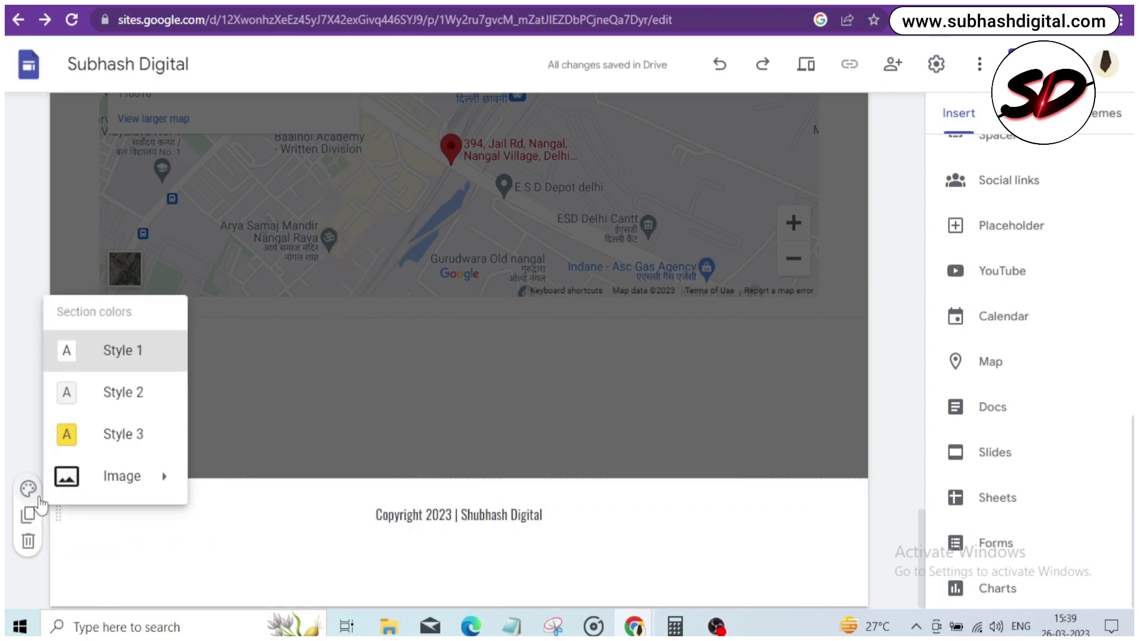
pyautogui.click(95, 439)
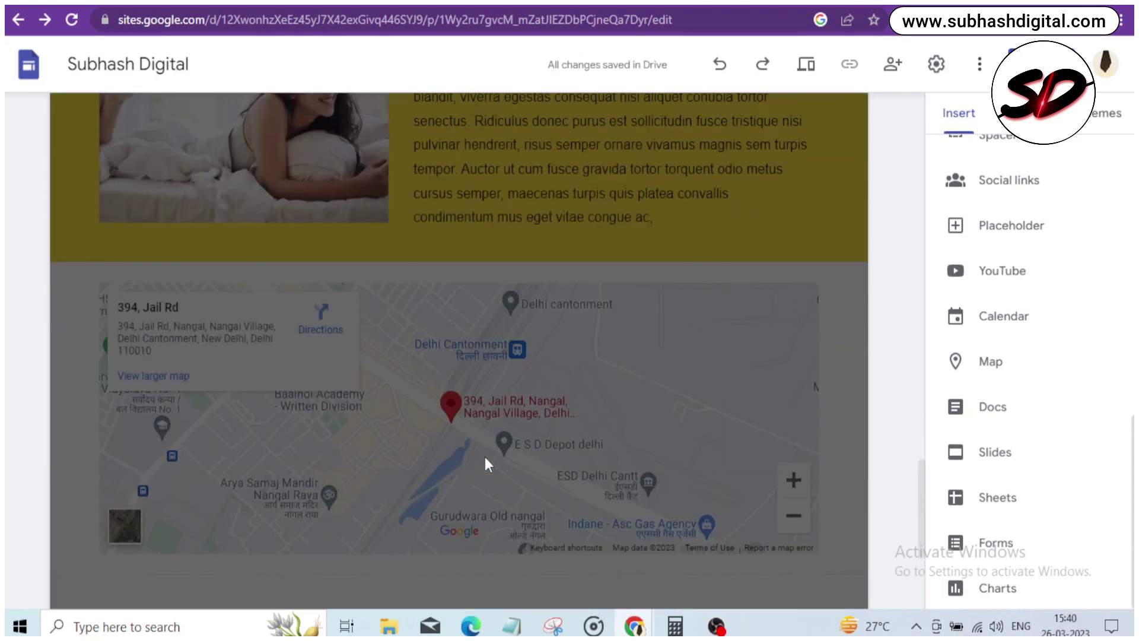
# Step: Start publishing the site and replace the proposed web address with digidigital
pyautogui.scroll(15, 485, 462)
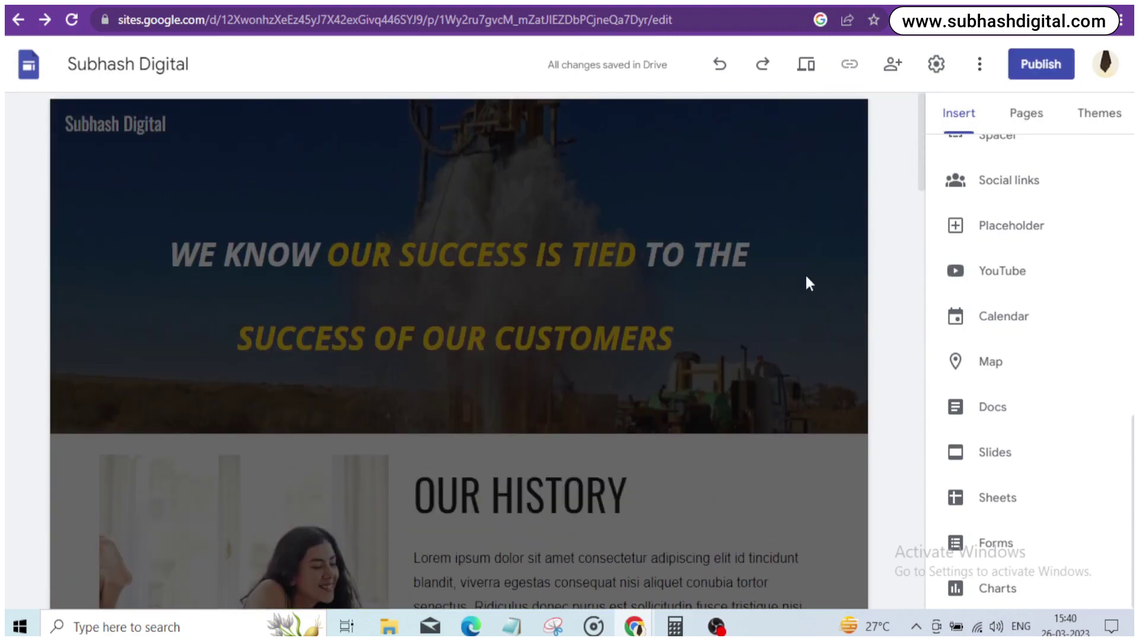
pyautogui.click(1023, 66)
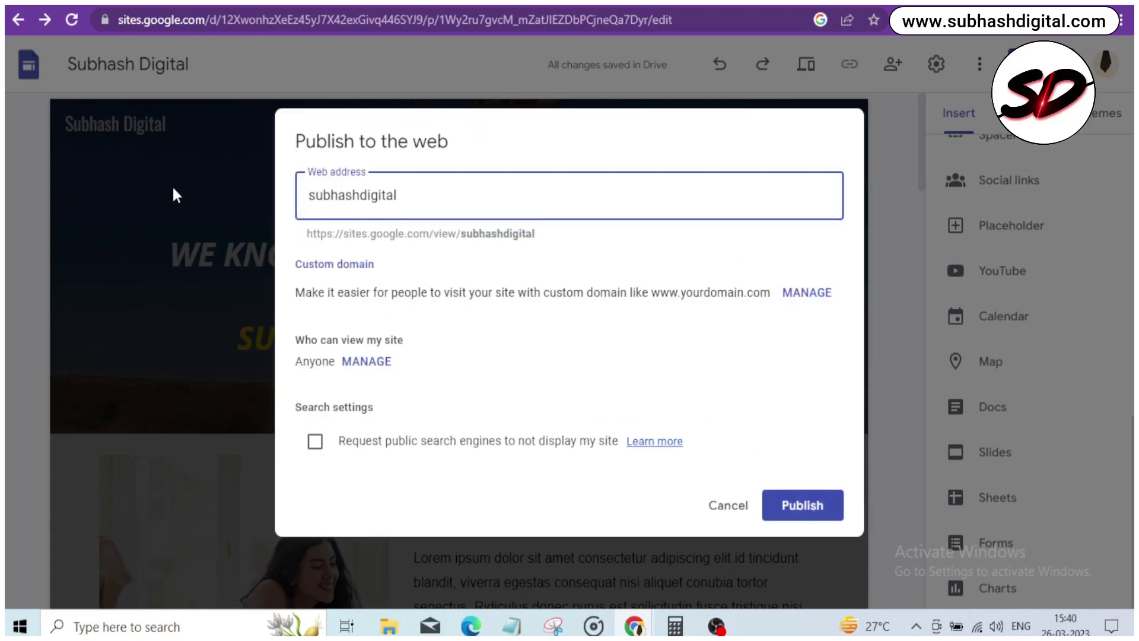
pyautogui.moveTo(424, 193); pyautogui.dragTo(289, 218)
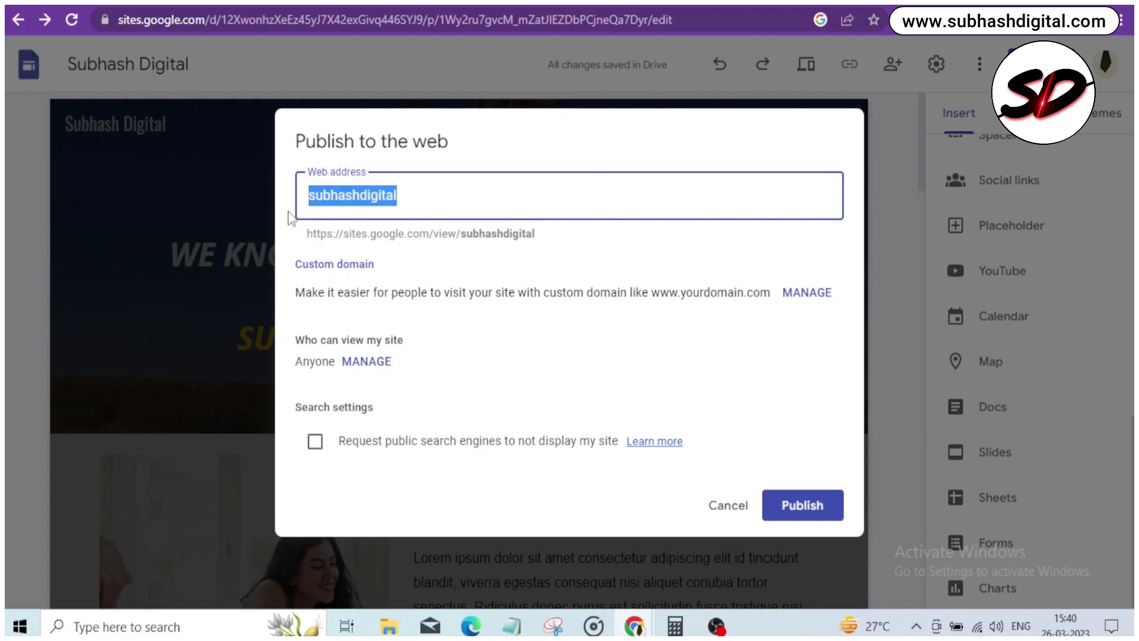
pyautogui.click(378, 195)
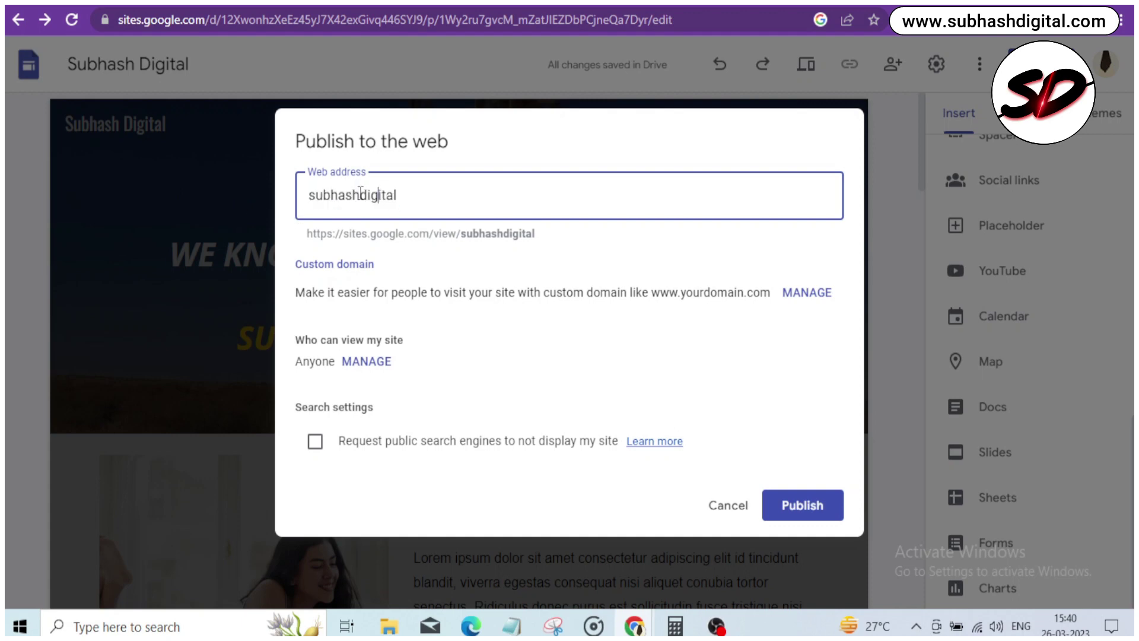
pyautogui.press('BackSpace')
pyautogui.press('BackSpace')
pyautogui.press('BackSpace')
pyautogui.press('BackSpace')
pyautogui.press('BackSpace')
pyautogui.press('BackSpace')
pyautogui.press('BackSpace')
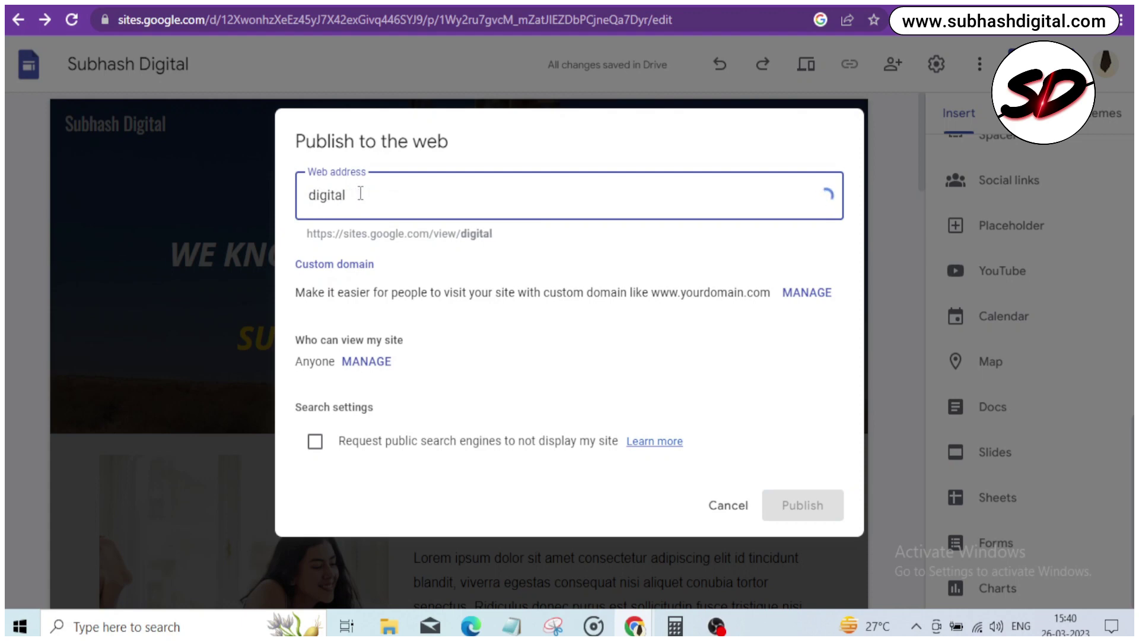
pyautogui.write('digi')
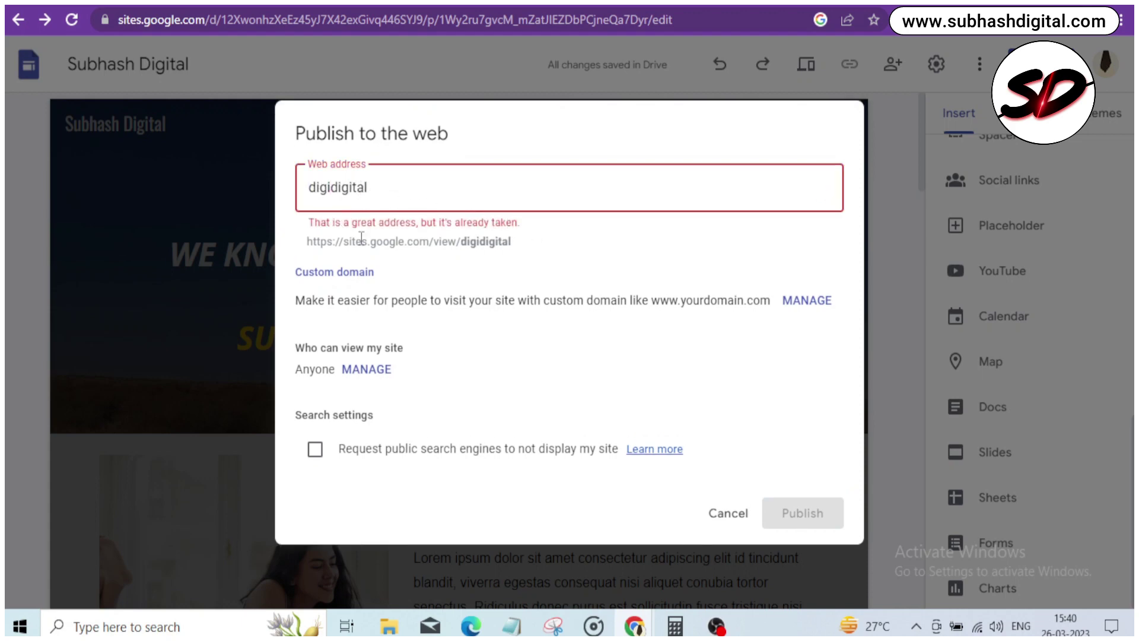
# Step: Try digi-digital as the web address, and publish the site under the address digisdigital
pyautogui.click(332, 187)
pyautogui.write('-')
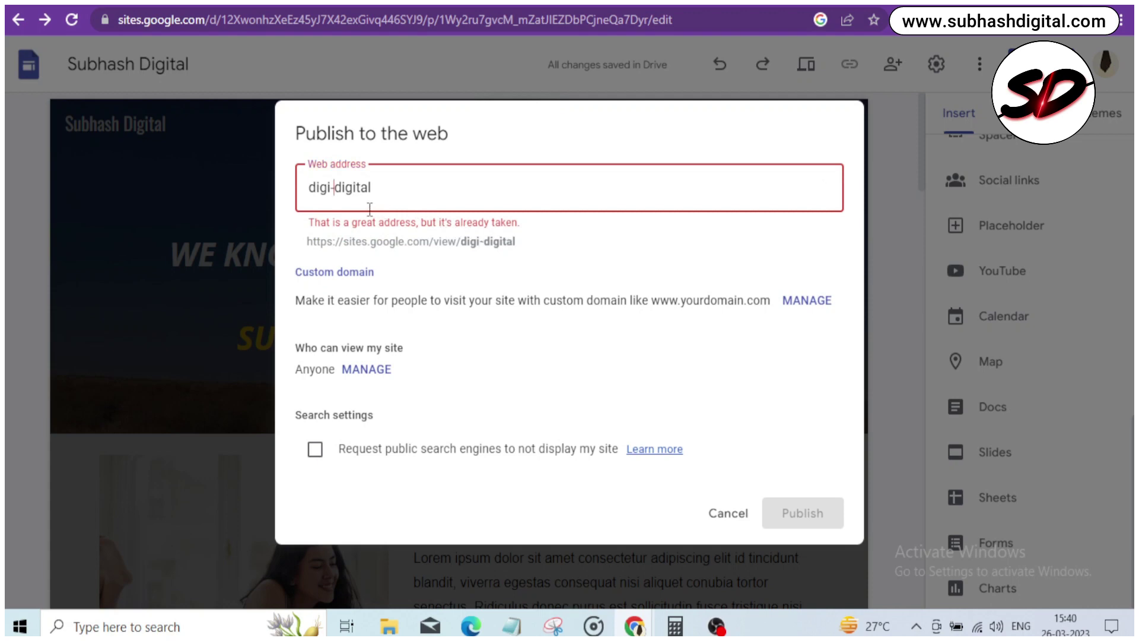
pyautogui.press('BackSpace')
pyautogui.write('s')
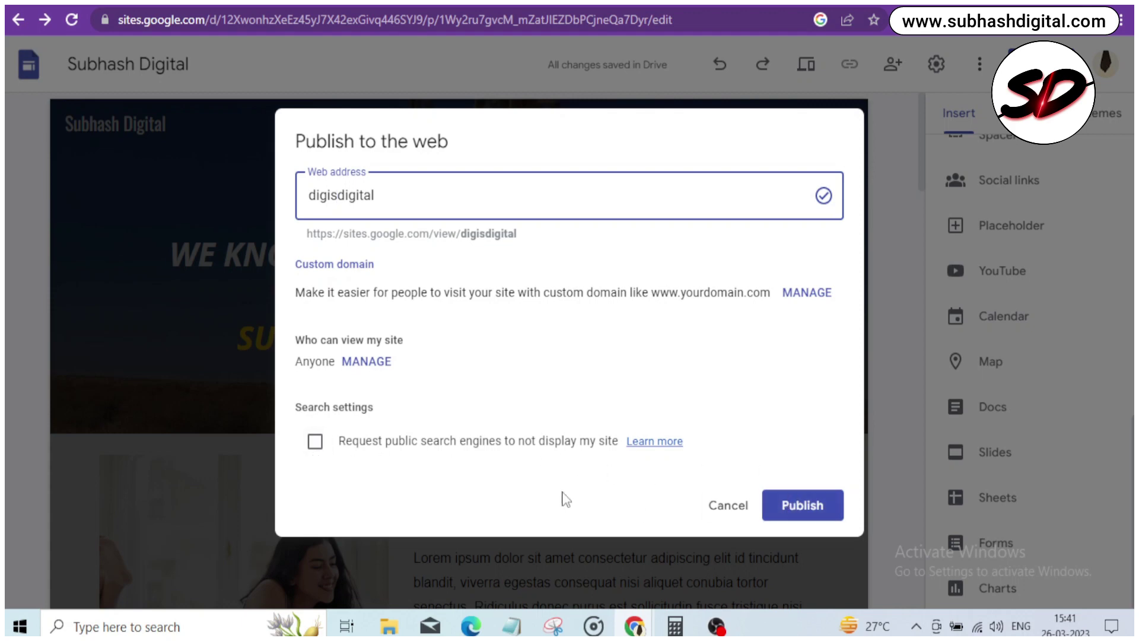
pyautogui.click(802, 505)
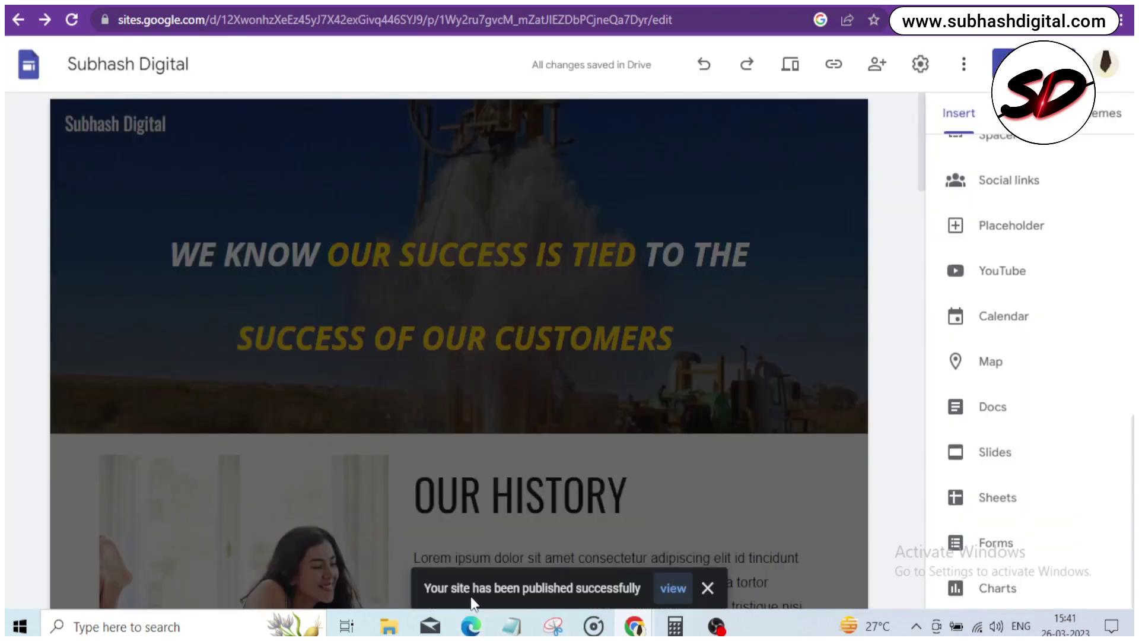
# Step: View the published site's home page from end to end, and look through the existing subhash-digital site as a reference
pyautogui.rightClick(656, 591)
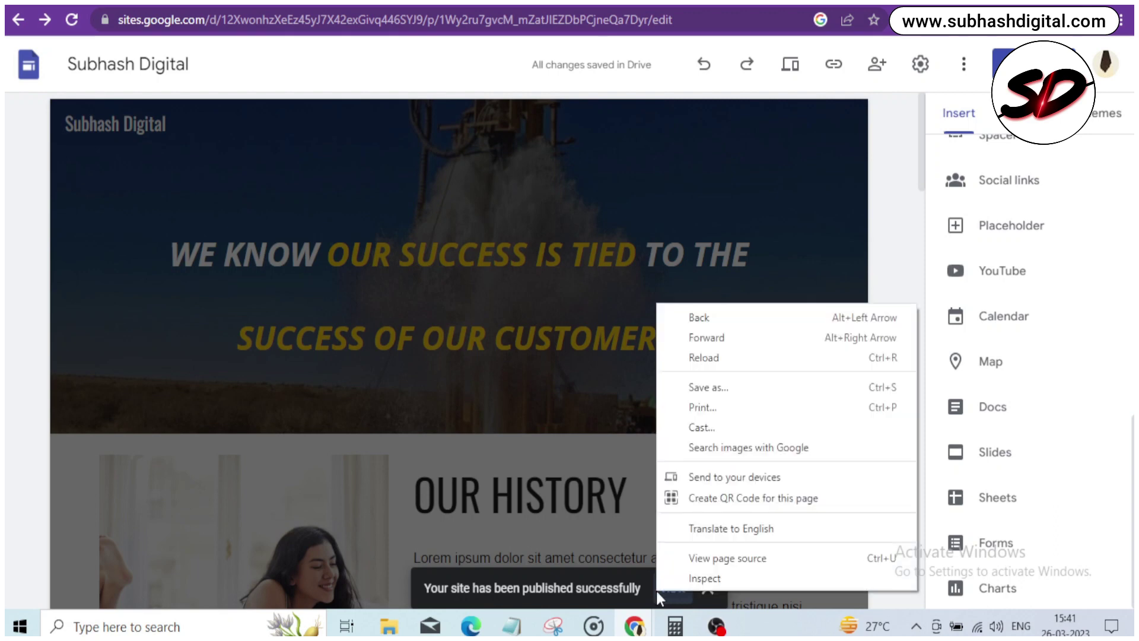
pyautogui.click(1063, 64)
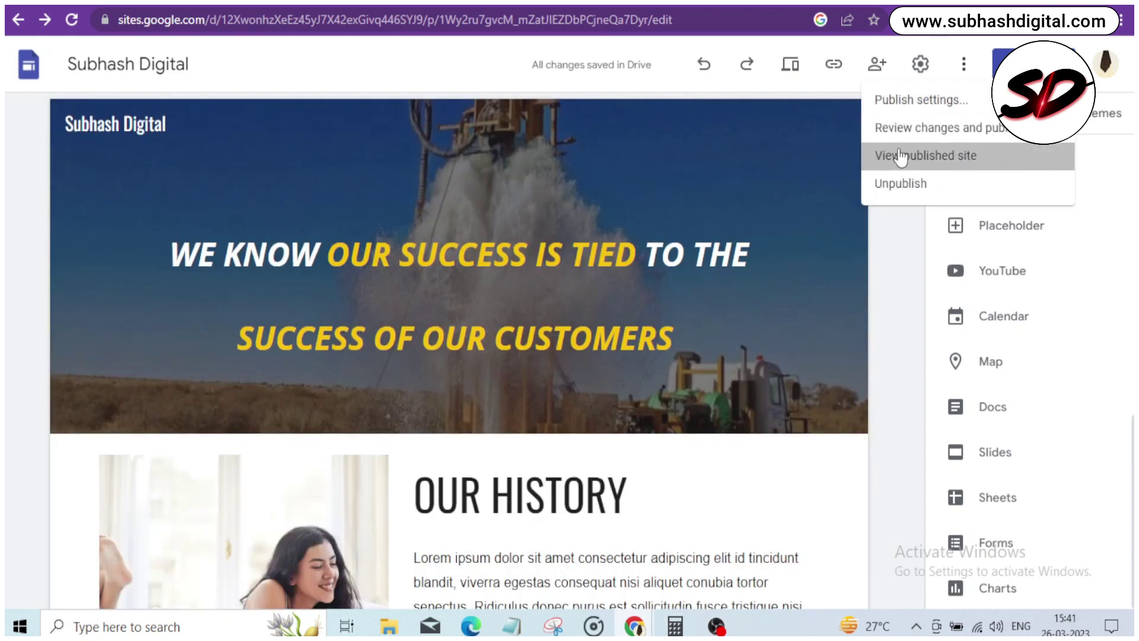
pyautogui.click(901, 157)
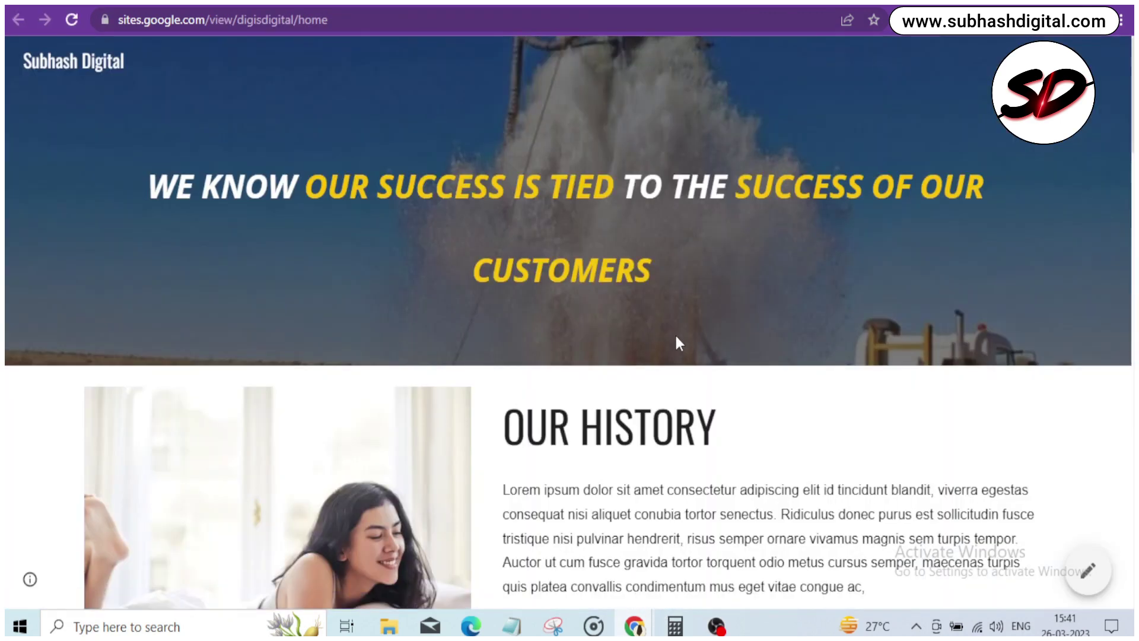
pyautogui.scroll(-10, 676, 323)
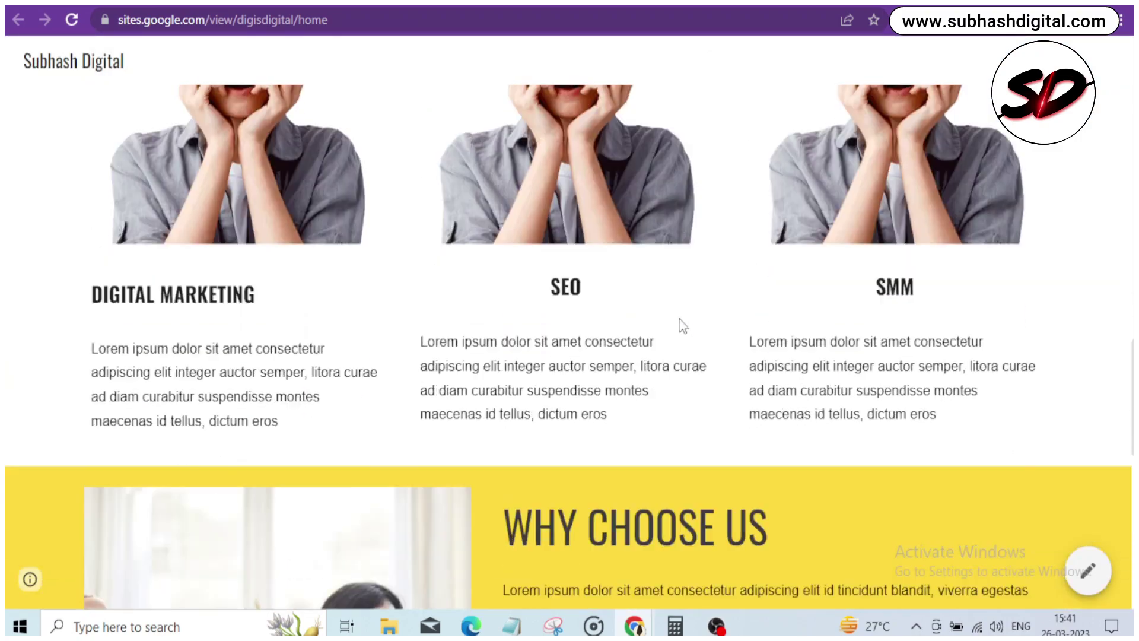
pyautogui.scroll(-8, 680, 318)
pyautogui.scroll(10, 694, 354)
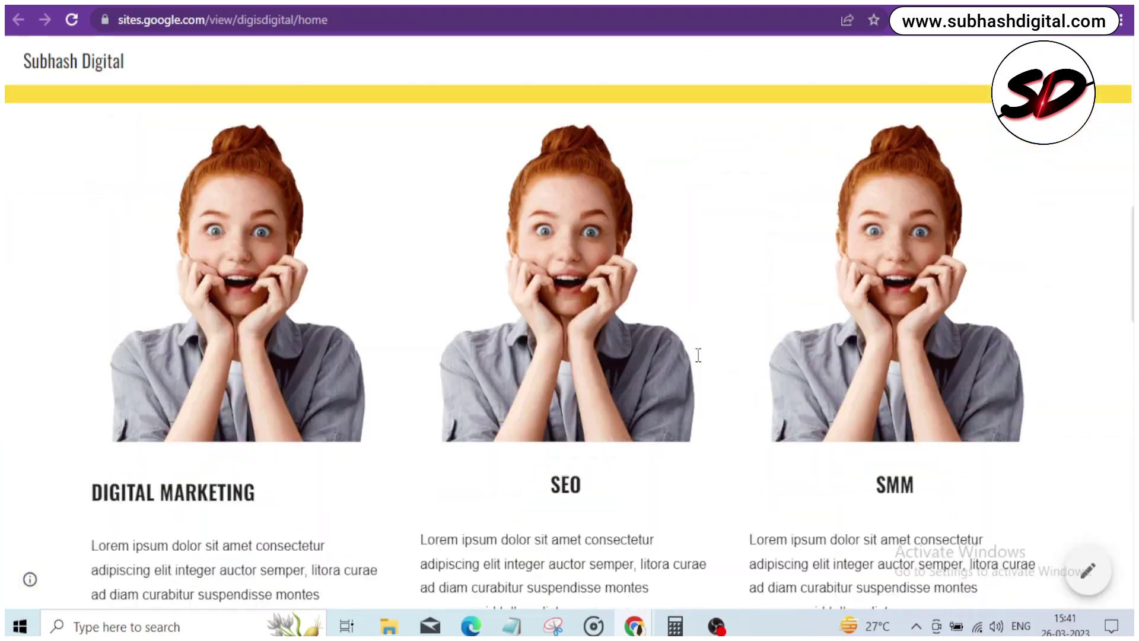
pyautogui.scroll(8, 699, 355)
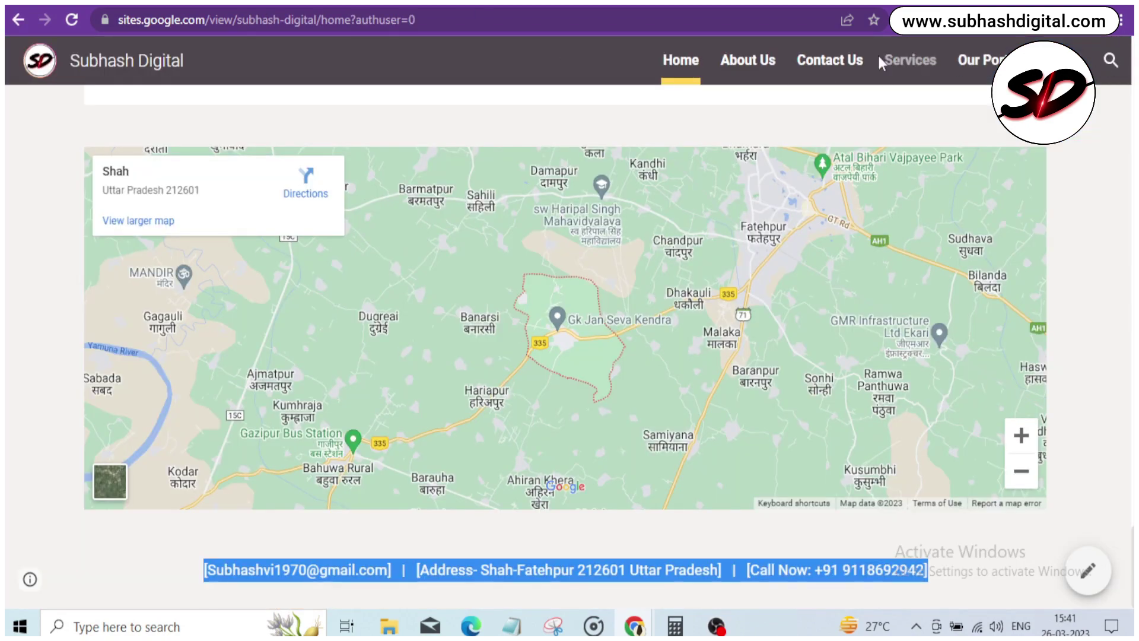
pyautogui.scroll(20, 651, 127)
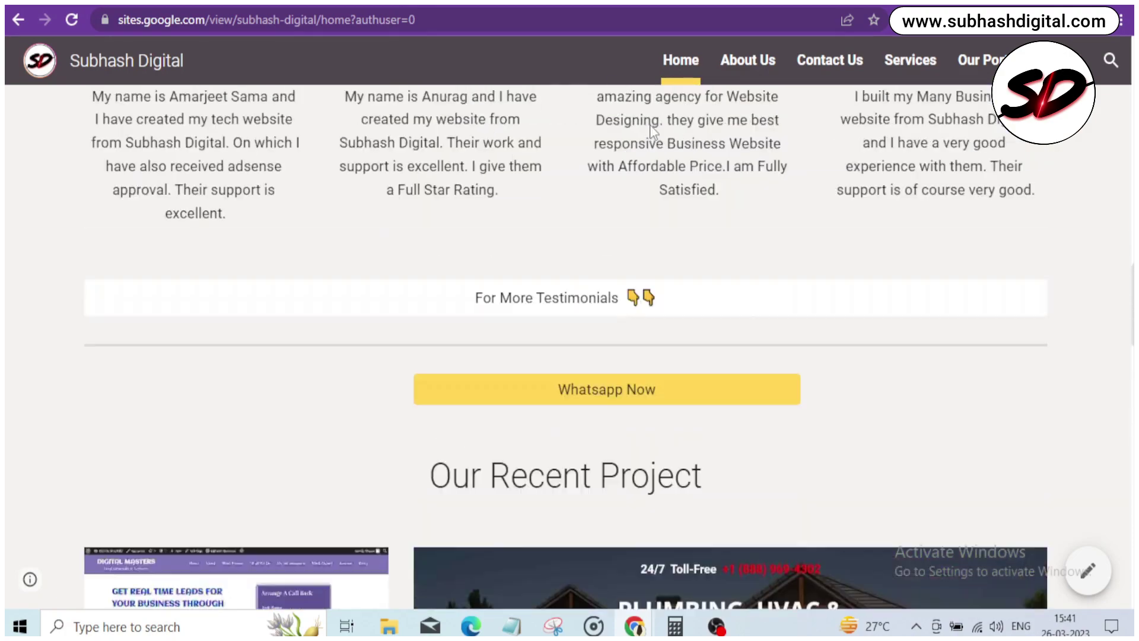
pyautogui.scroll(10, 651, 131)
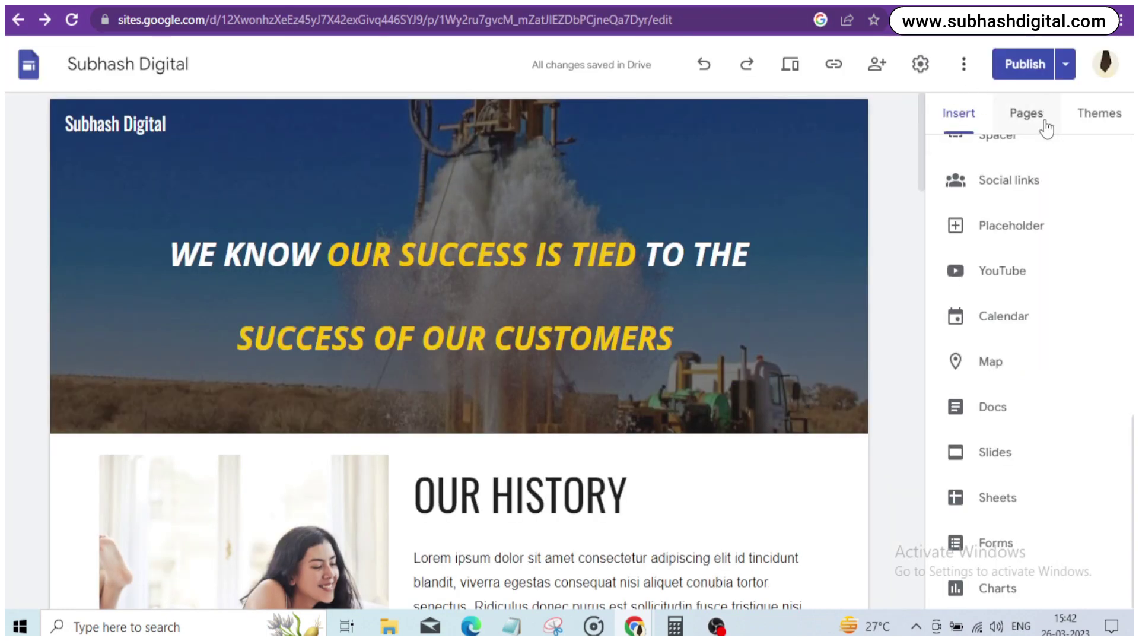
# Step: Add a new page named About with its own custom path
pyautogui.click(1021, 126)
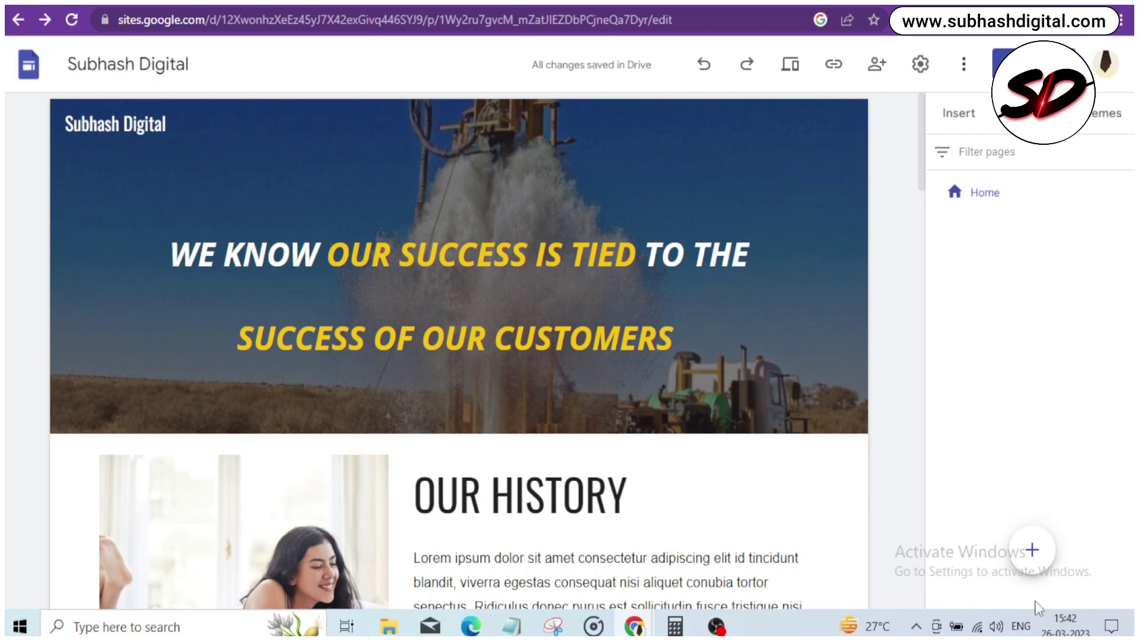
pyautogui.moveTo(1035, 568)
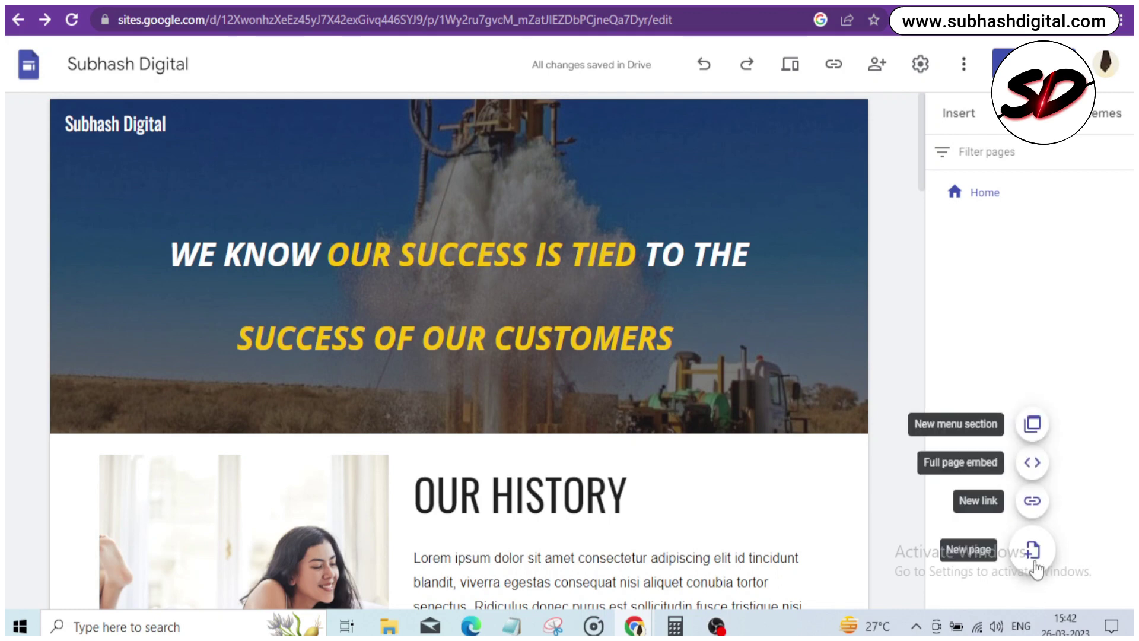
pyautogui.click(1033, 551)
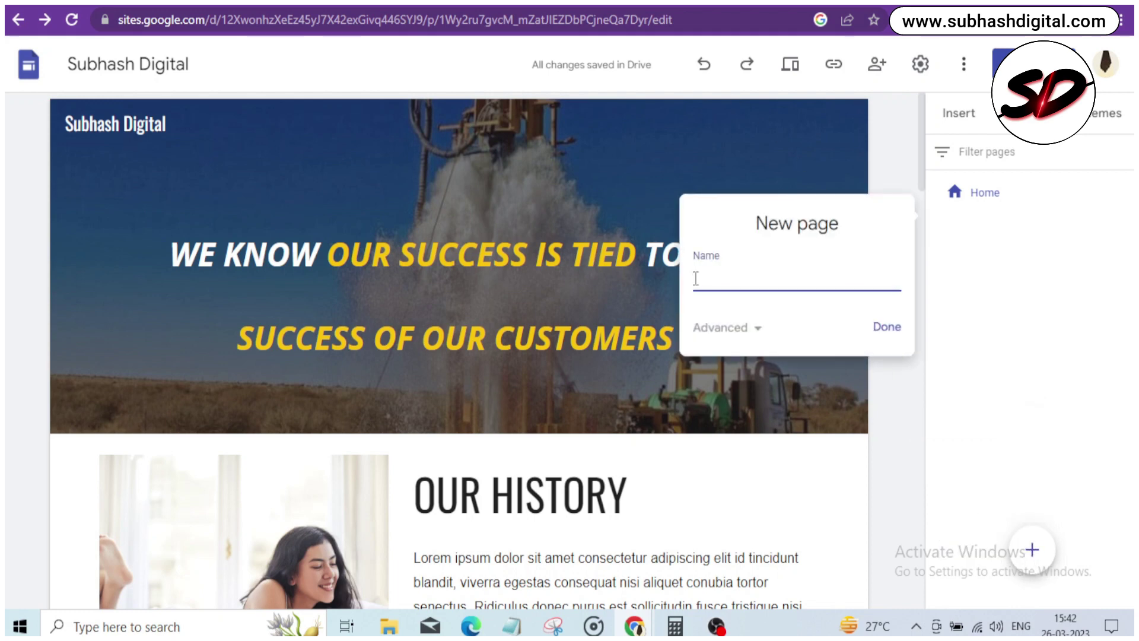
pyautogui.write('About')
pyautogui.click(731, 333)
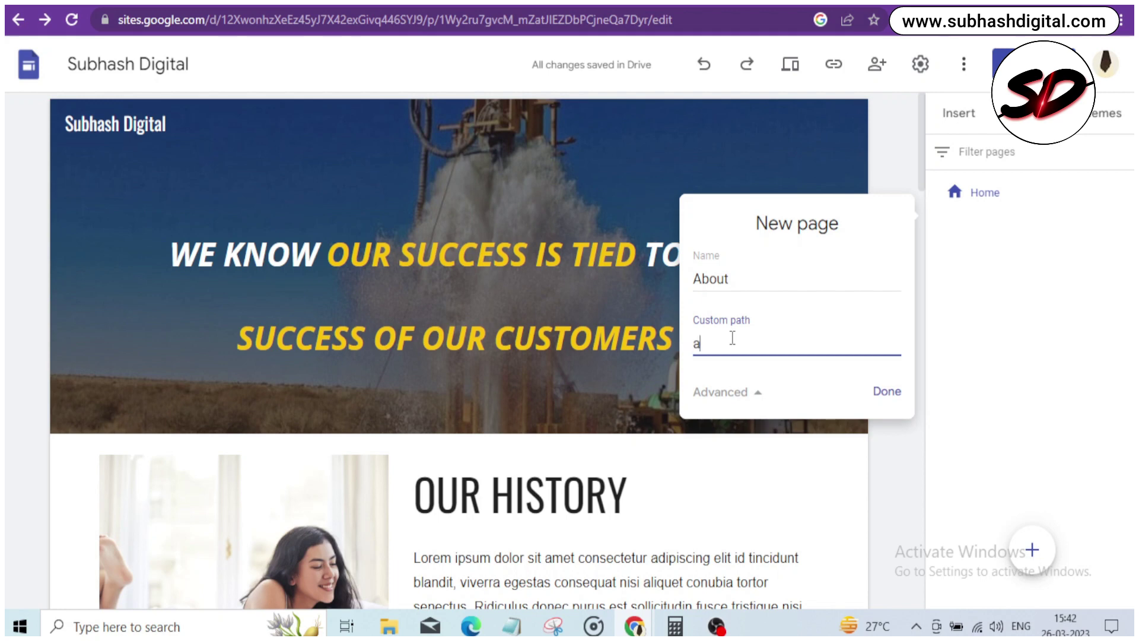
pyautogui.write('b')
pyautogui.click(884, 391)
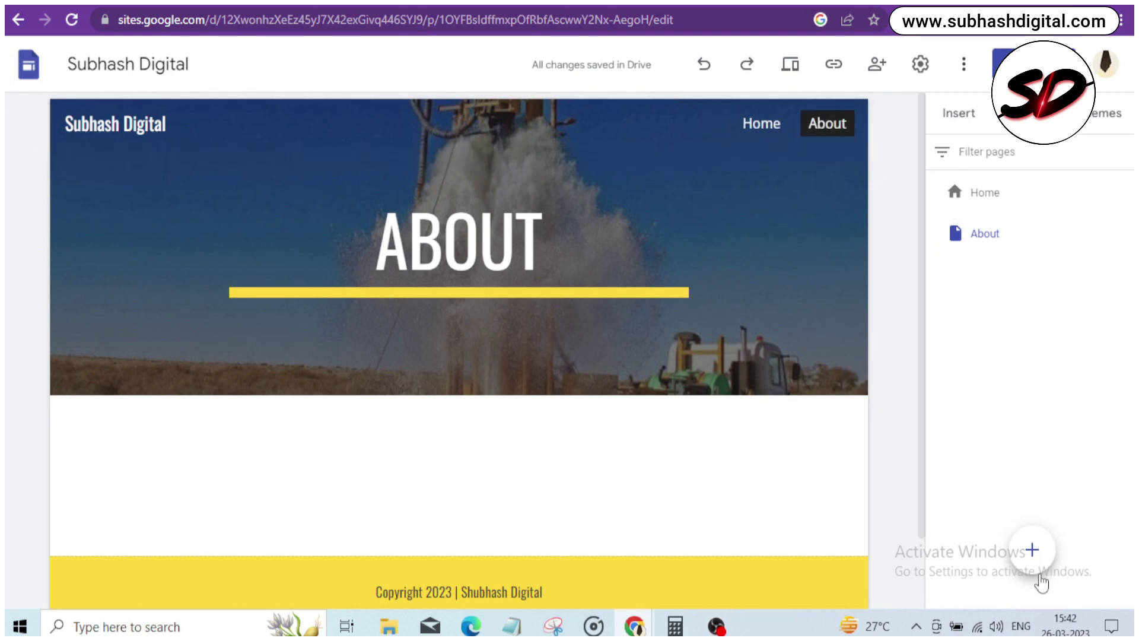
# Step: Add a new page named Contact
pyautogui.click(1030, 550)
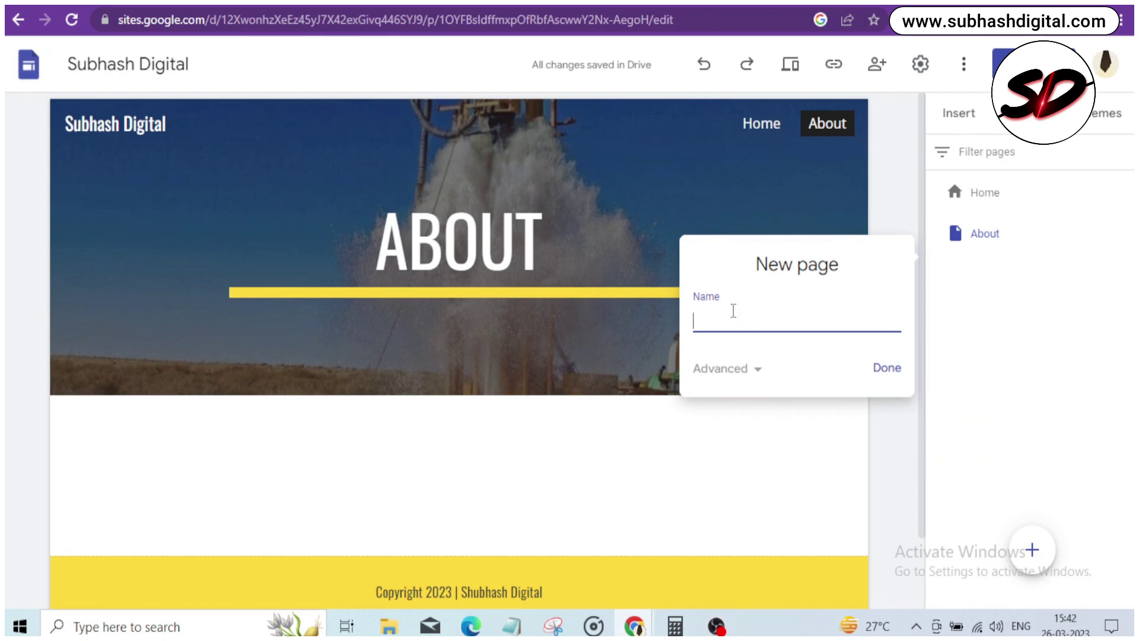
pyautogui.write('Contact')
pyautogui.click(880, 370)
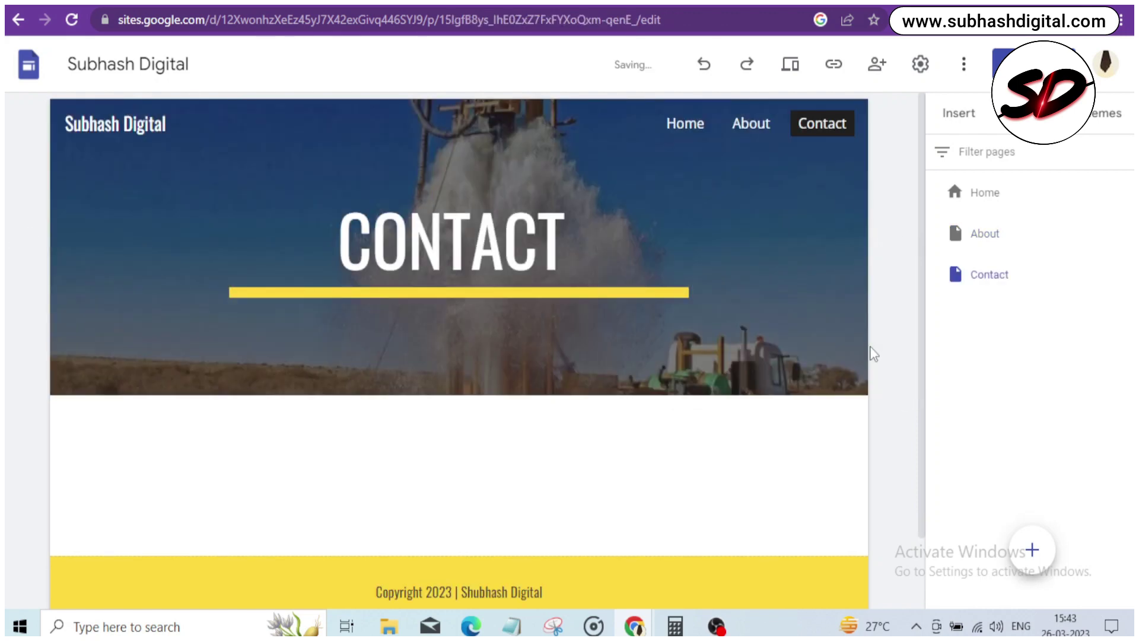
# Step: Add a new page named Services and open the About page for editing
pyautogui.click(1029, 549)
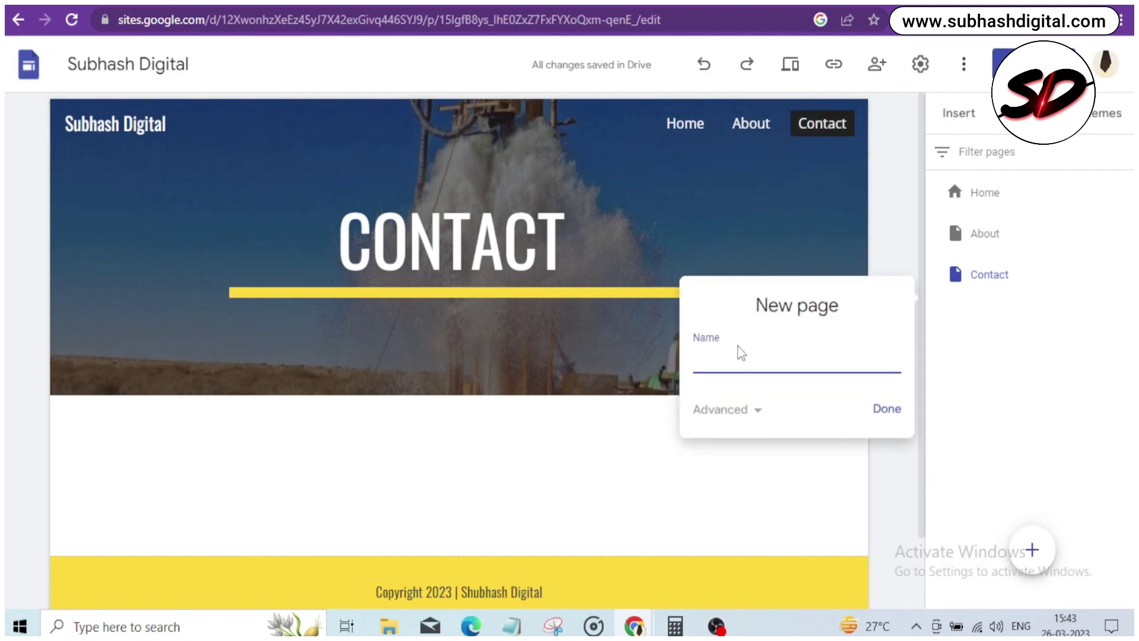
pyautogui.write('Services')
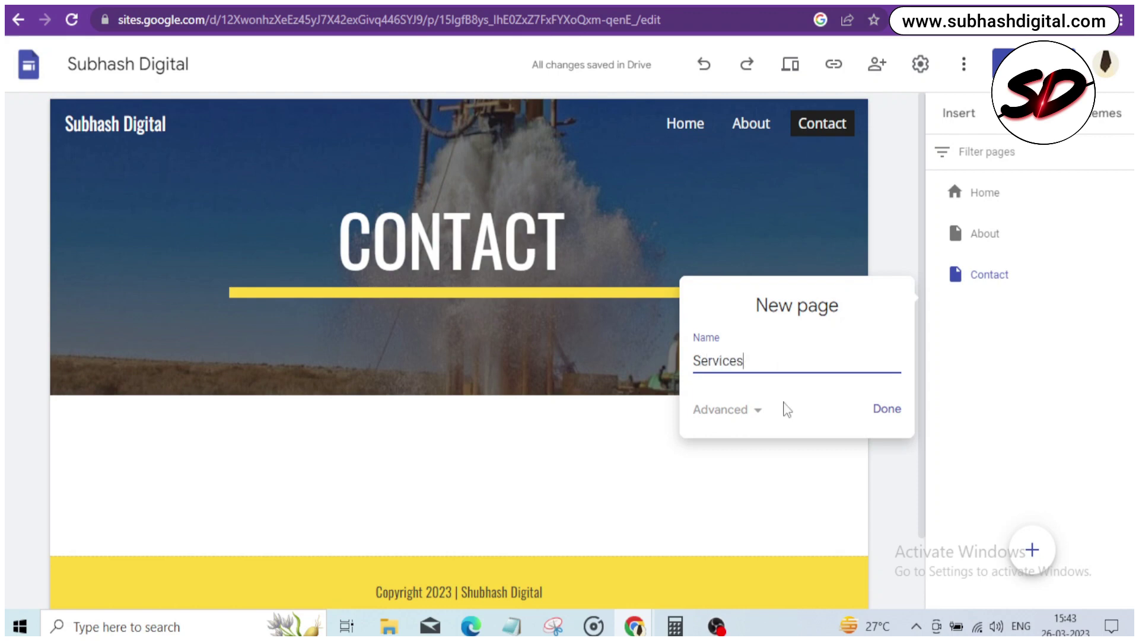
pyautogui.click(890, 415)
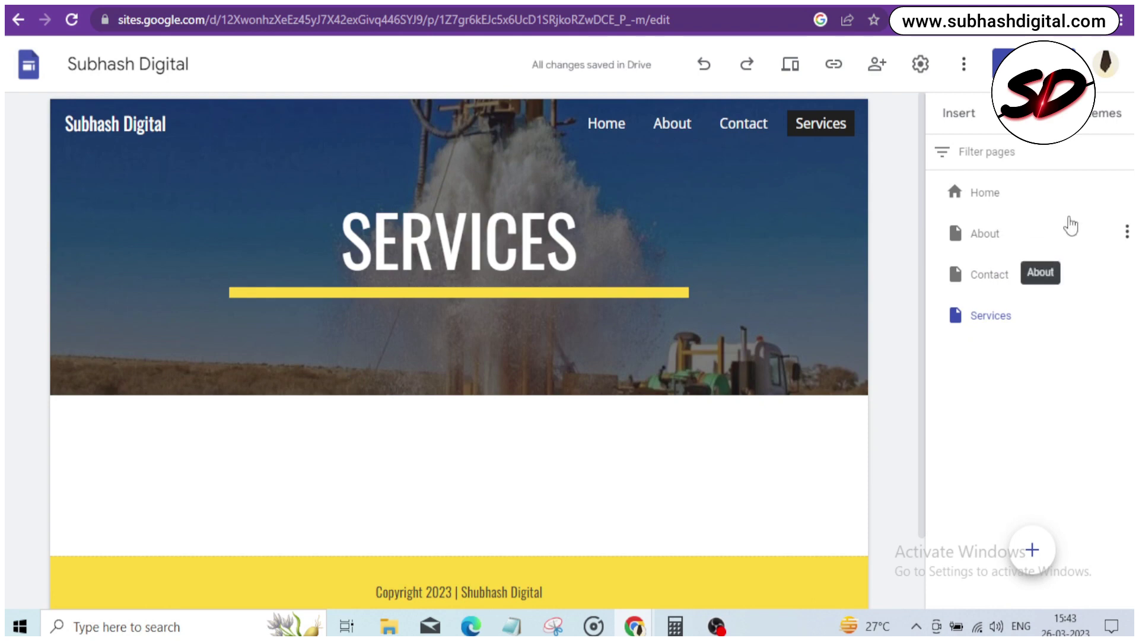
pyautogui.click(666, 132)
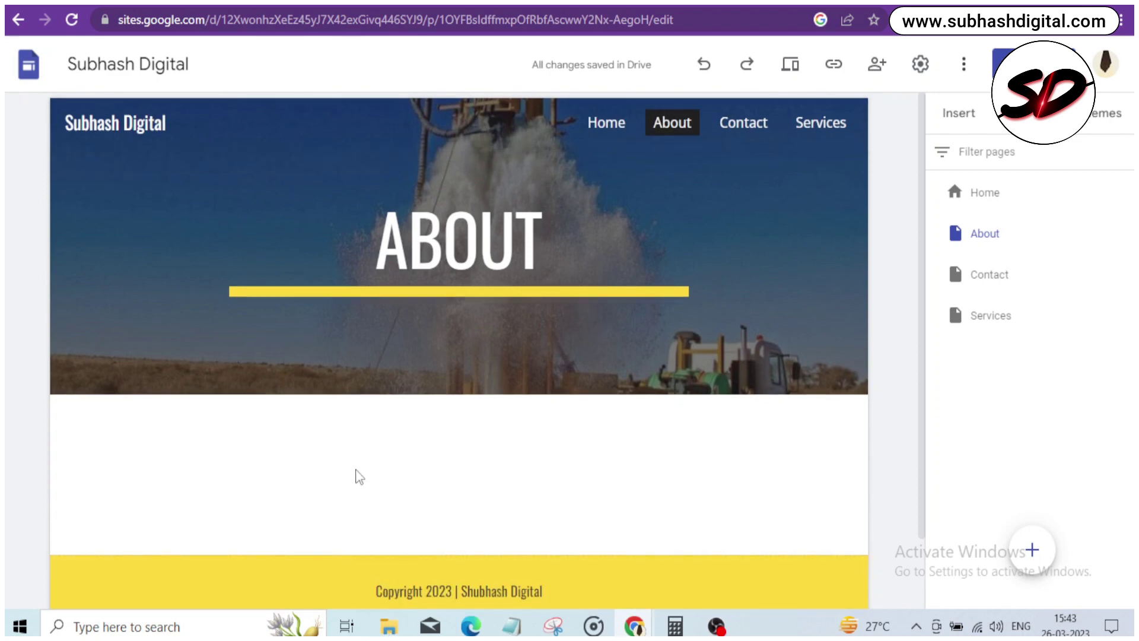
# Step: Look through the new About, Contact and Services pages and return to the About page for editing
pyautogui.scroll(-2, 359, 476)
pyautogui.scroll(2, 356, 473)
pyautogui.click(736, 123)
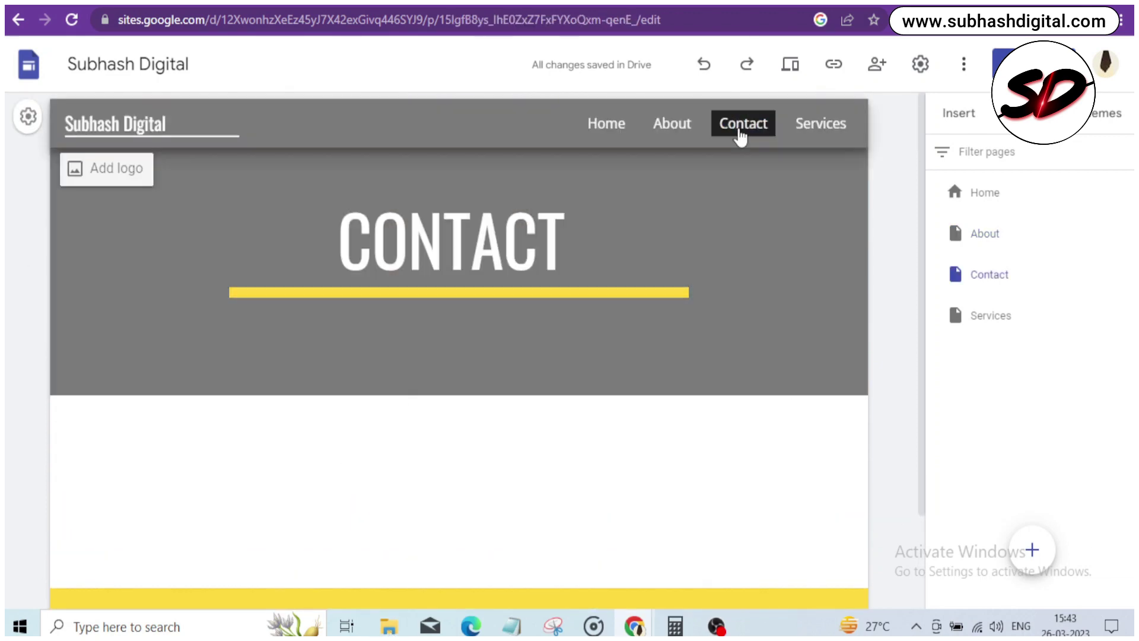
pyautogui.click(823, 124)
pyautogui.scroll(-1, 355, 469)
pyautogui.scroll(1, 364, 460)
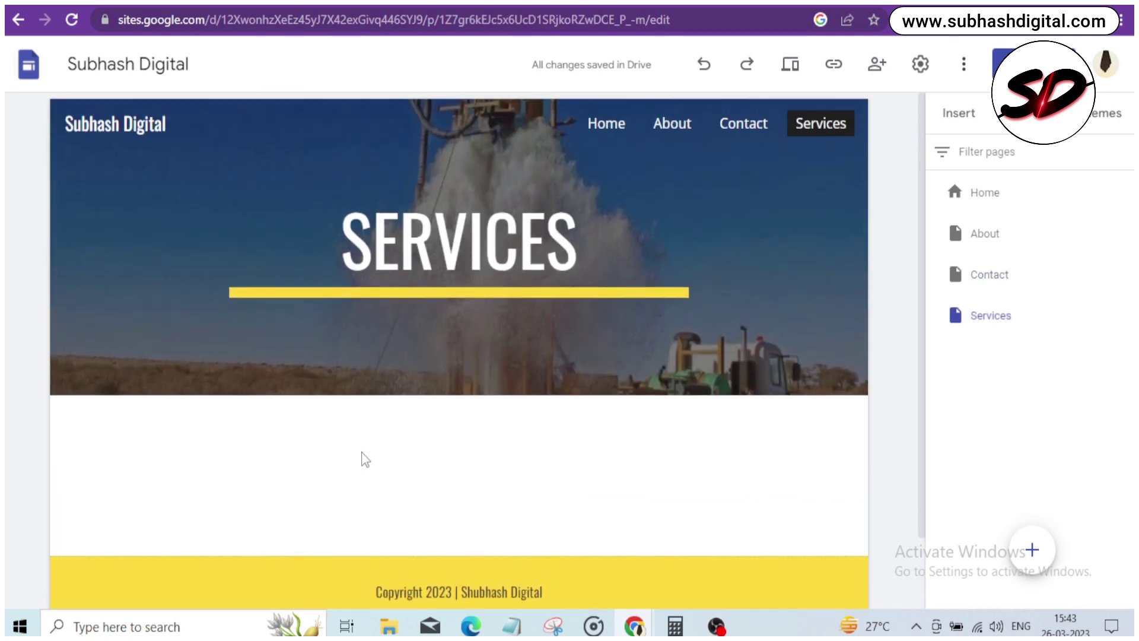
pyautogui.click(672, 132)
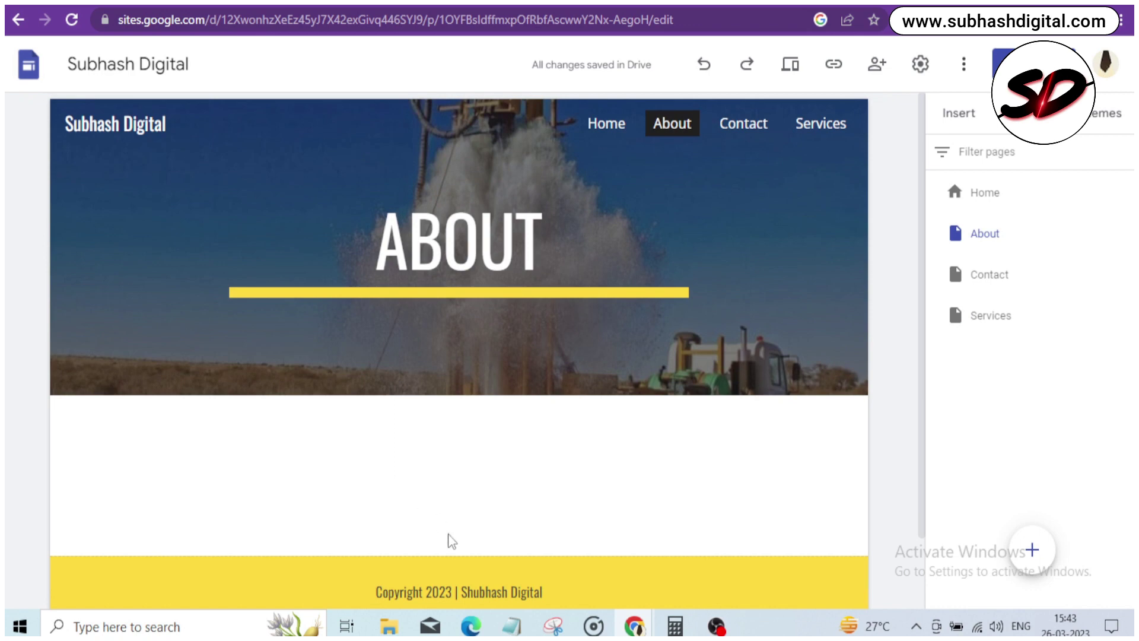
# Step: Add the content block with one image beside a heading and text below the About page's header
pyautogui.click(973, 122)
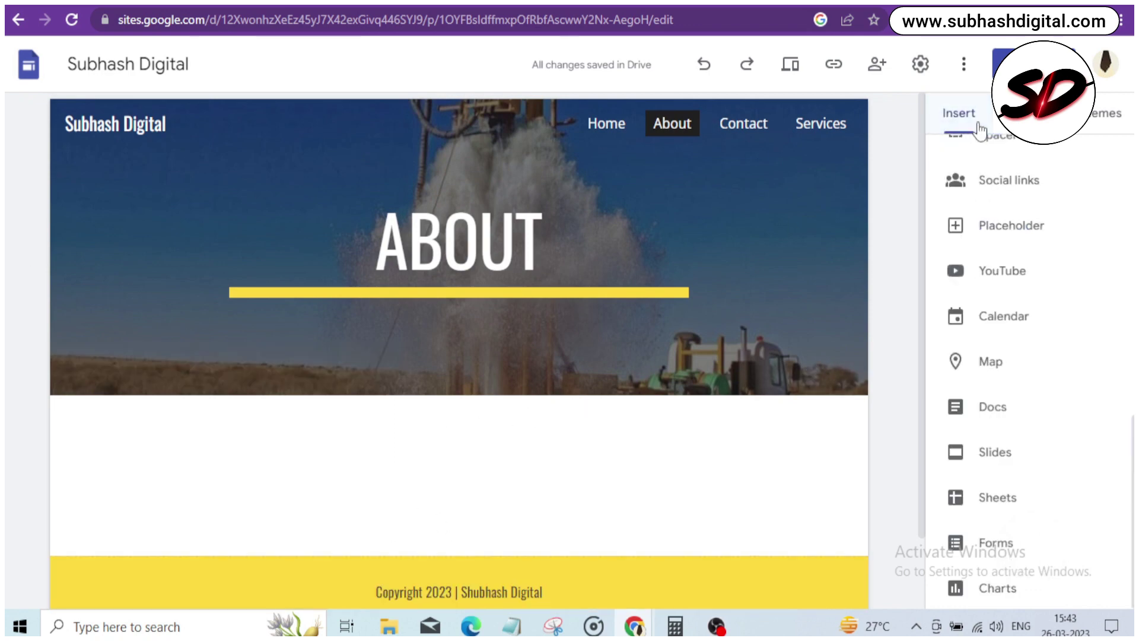
pyautogui.scroll(10, 987, 308)
pyautogui.scroll(-7, 987, 301)
pyautogui.scroll(4, 988, 300)
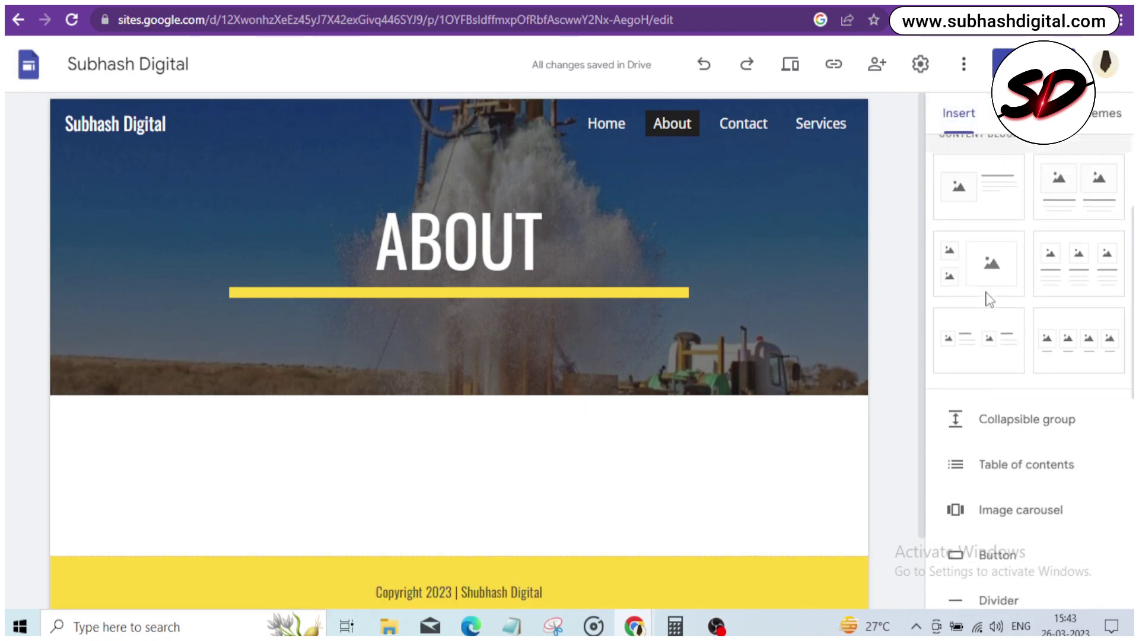
pyautogui.scroll(2, 988, 300)
pyautogui.moveTo(988, 301); pyautogui.dragTo(363, 491)
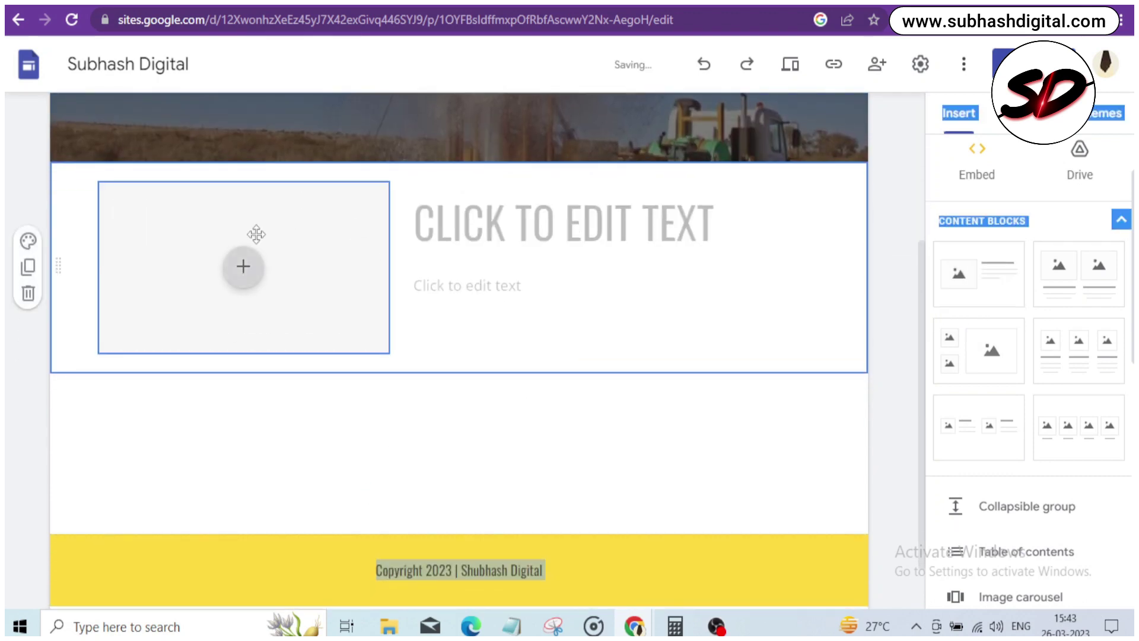
# Step: Upload the photo of the surprised red-haired woman from the Downloads folder into the block's image placeholder
pyautogui.click(242, 279)
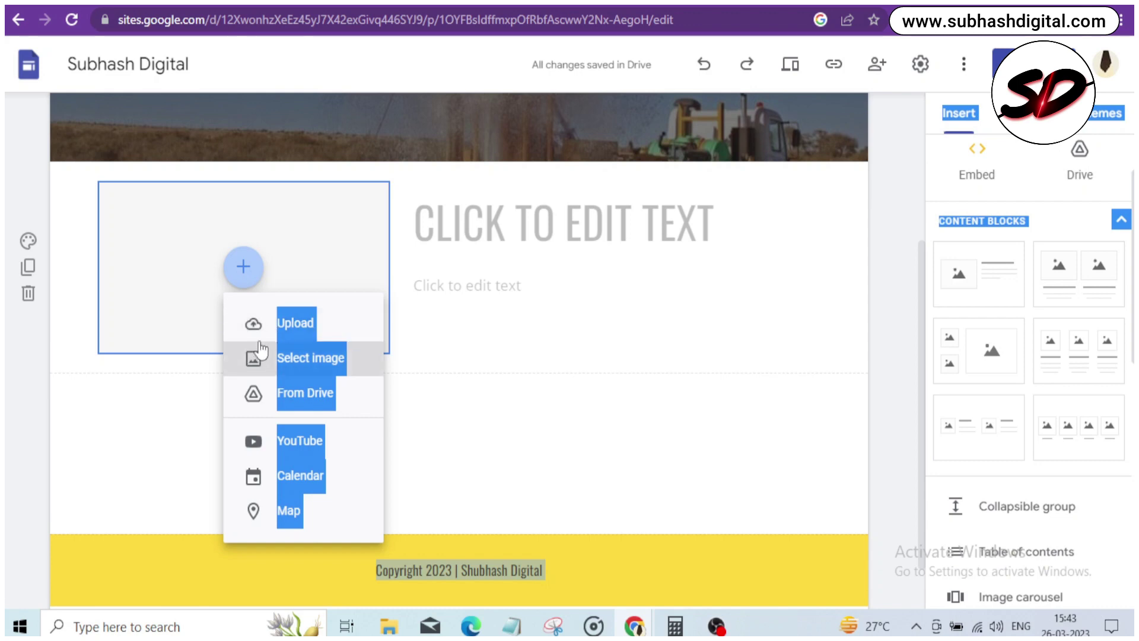
pyautogui.click(268, 325)
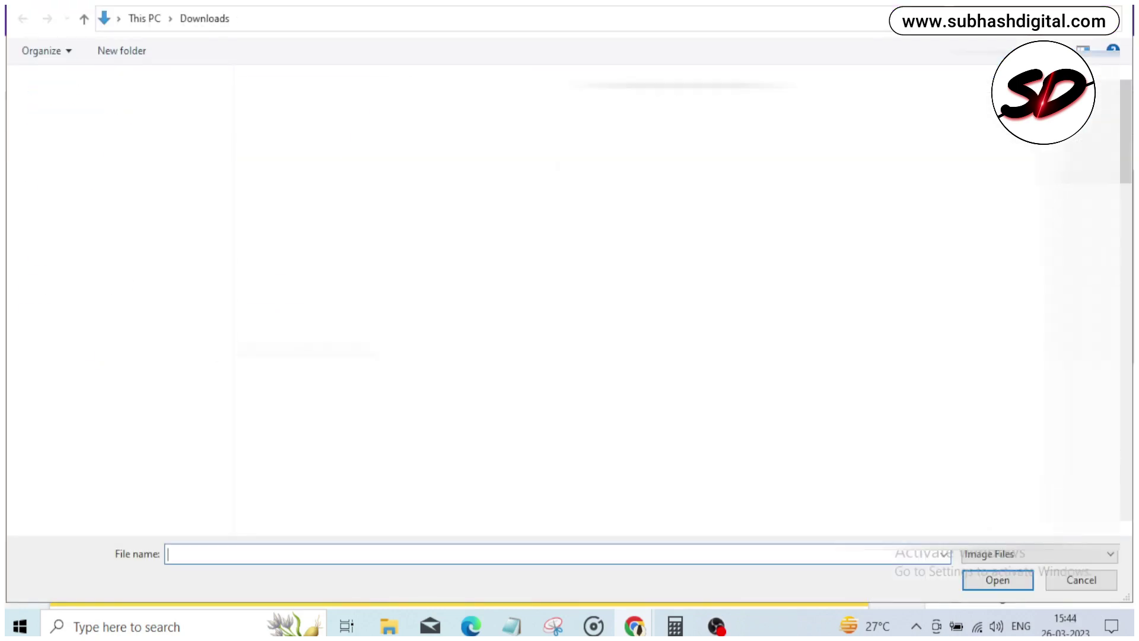
pyautogui.scroll(-2, 677, 296)
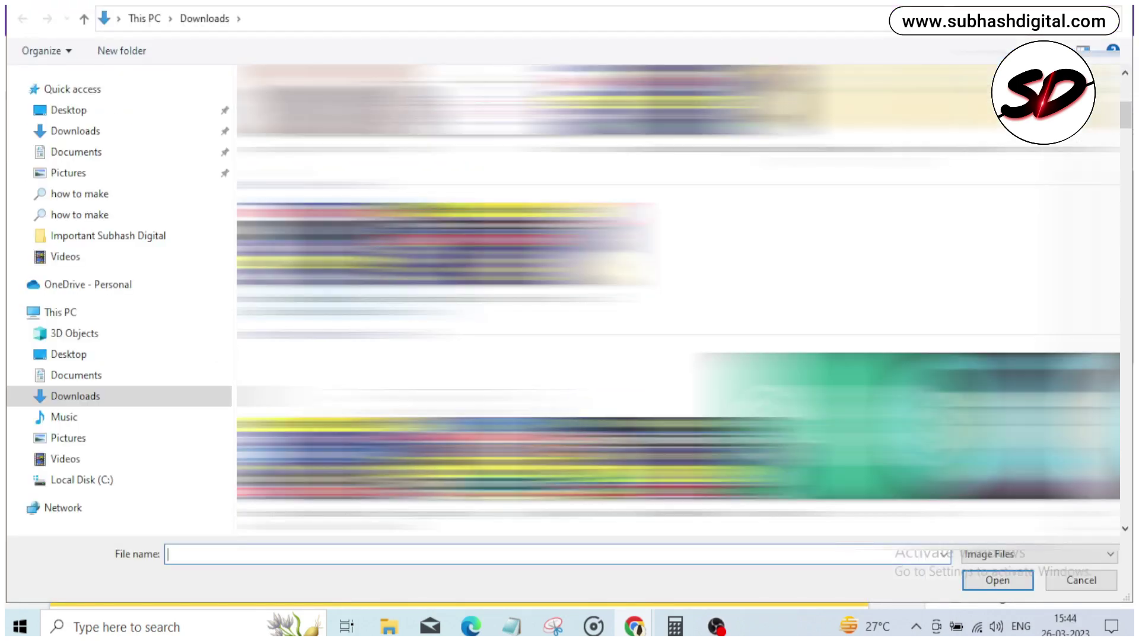
pyautogui.click(902, 481)
pyautogui.click(1022, 570)
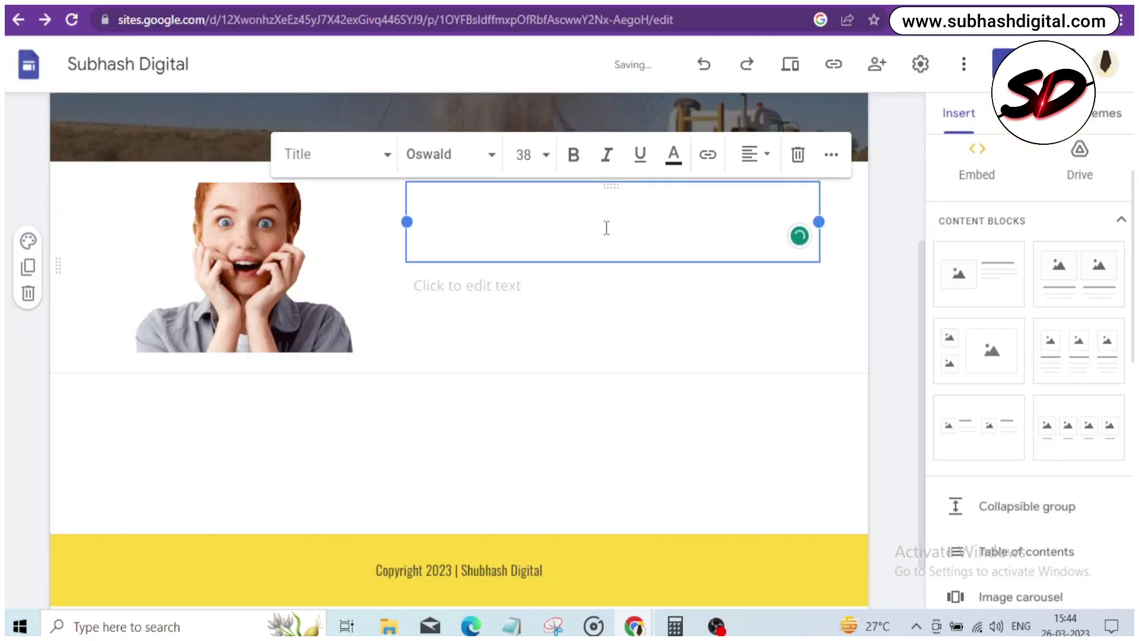
# Step: Enter OUR HISTORY as the heading of the image-and-text block
pyautogui.write('OUR HI')
pyautogui.press('BackSpace')
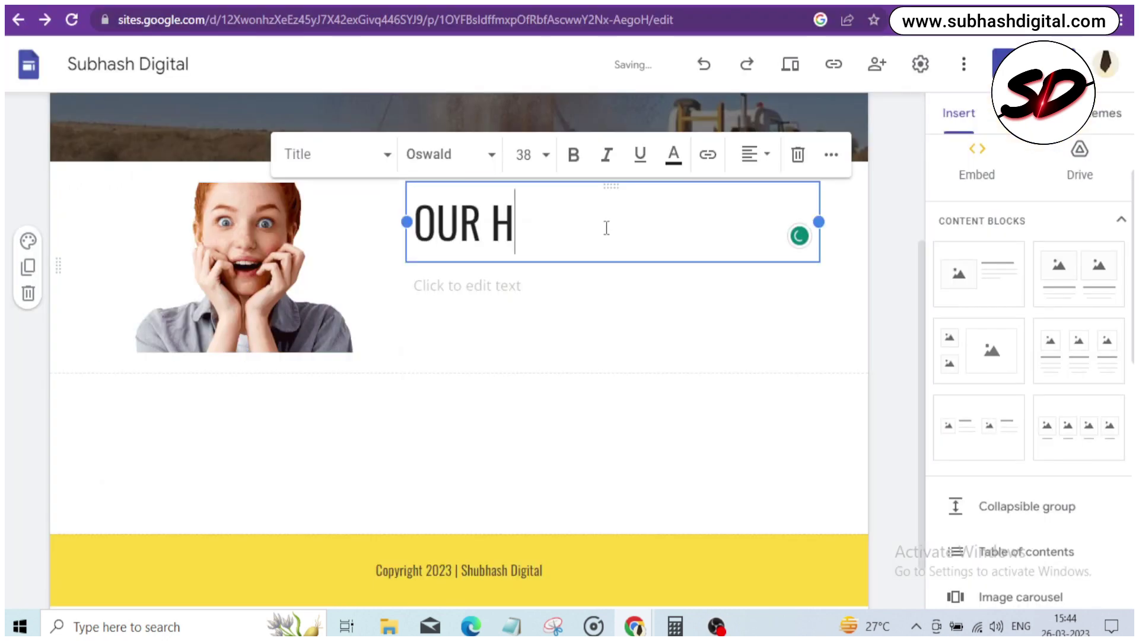
pyautogui.write('IS')
pyautogui.write('TO')
pyautogui.write('RY')
# Step: Fill the body text under OUR HISTORY with the Lorem ipsum excerpt ending at "elementum sagittis", copied from the Lorem Ipsum generator
pyautogui.click(522, 288)
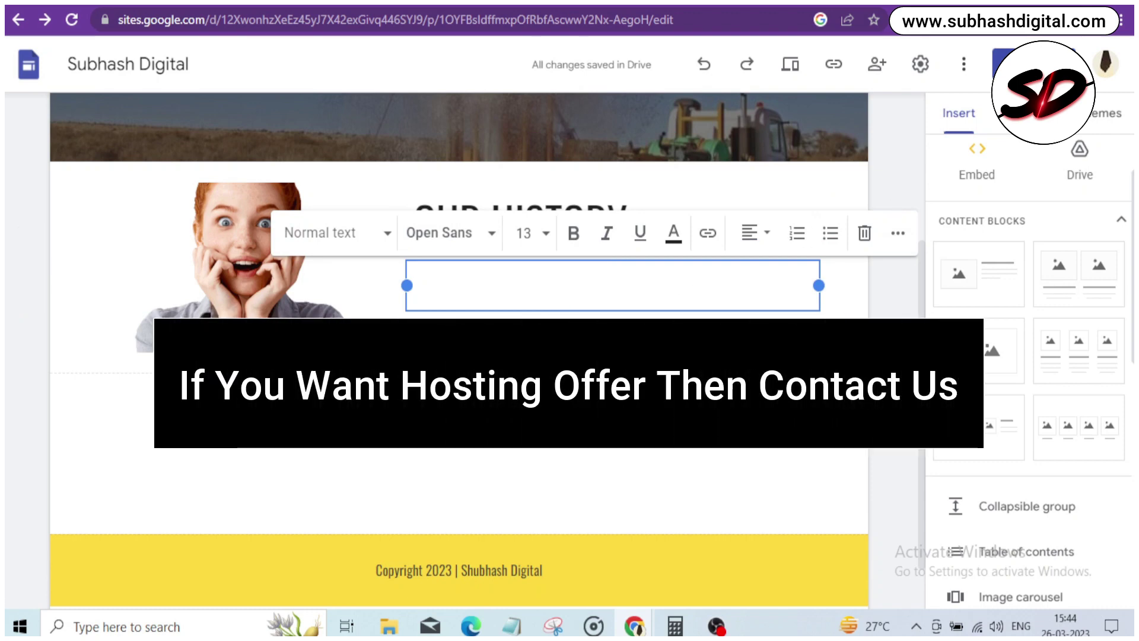
pyautogui.click(985, 35)
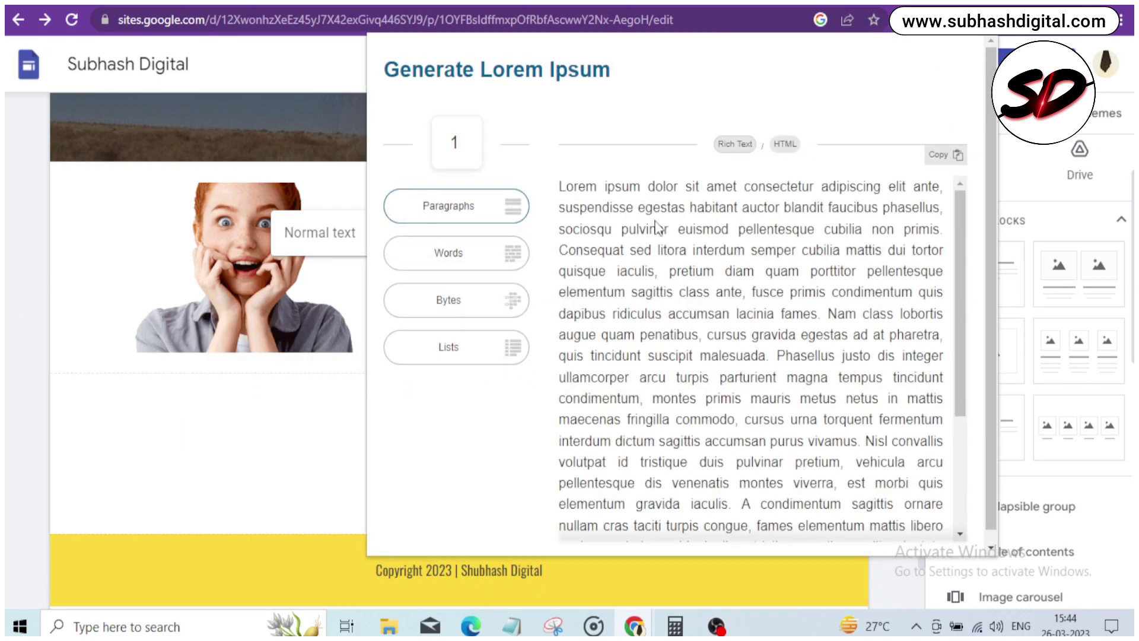
pyautogui.moveTo(552, 199); pyautogui.dragTo(674, 292)
pyautogui.rightClick(671, 257)
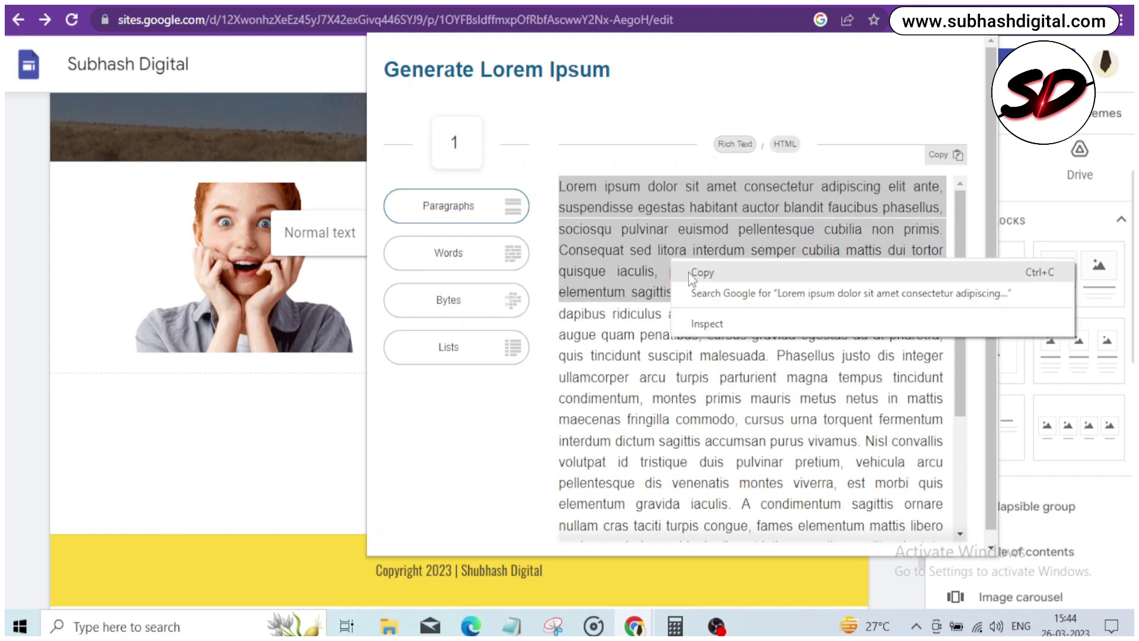
pyautogui.click(688, 272)
pyautogui.click(333, 407)
pyautogui.click(444, 294)
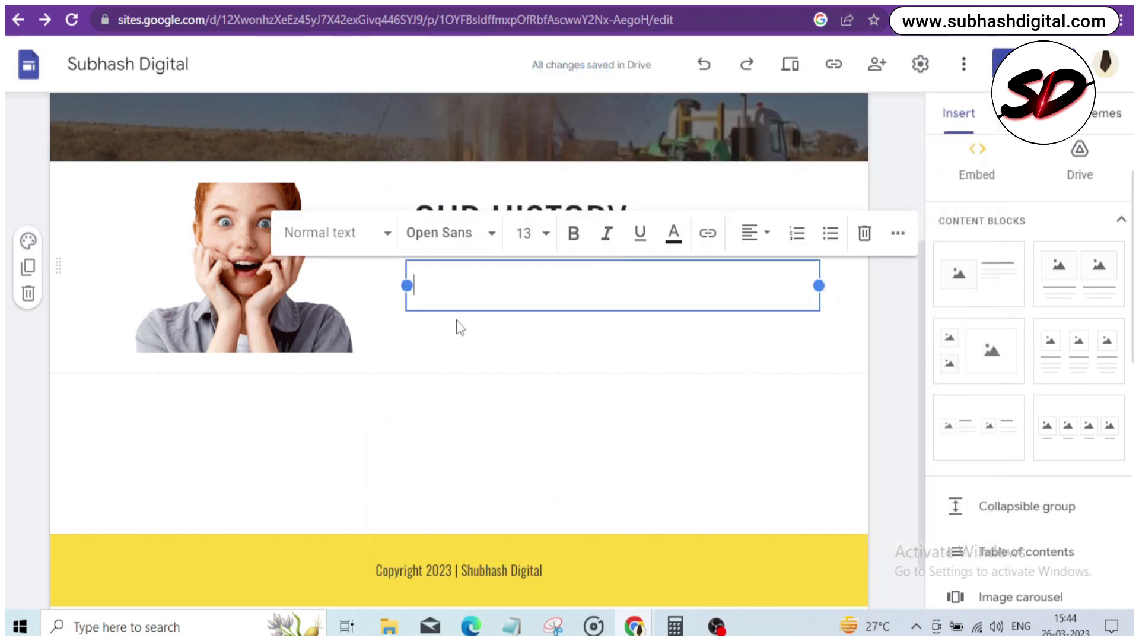
pyautogui.hotkey('ctrl', 'v')
# Step: Extend the photo downward until its bottom edge is about level with the end of the OUR HISTORY text
pyautogui.click(241, 347)
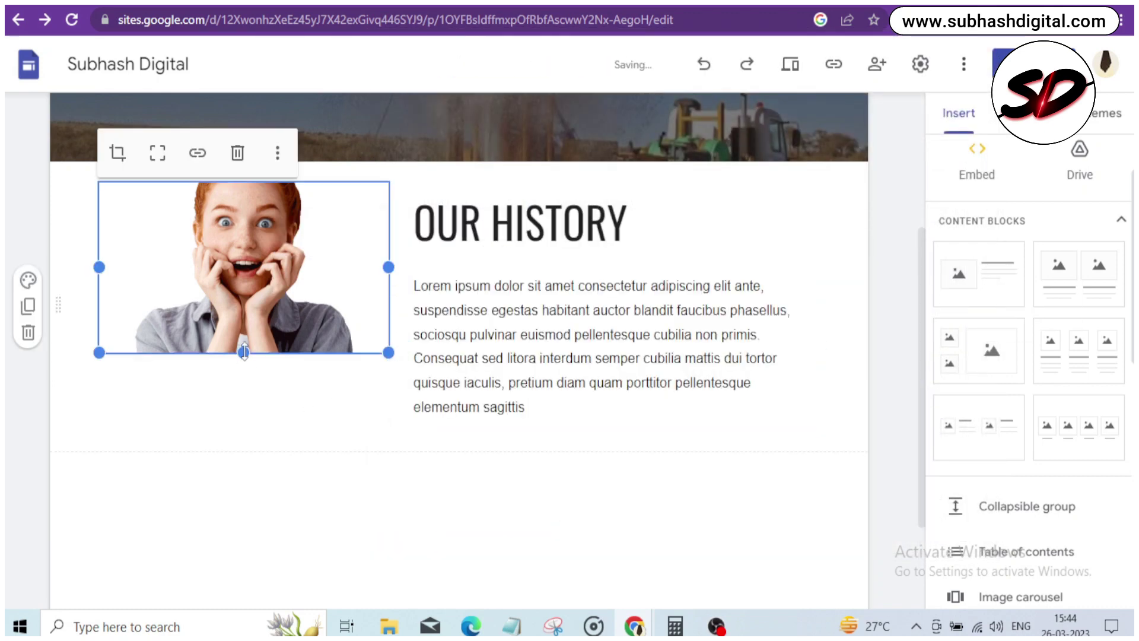
pyautogui.moveTo(243, 363); pyautogui.dragTo(244, 429)
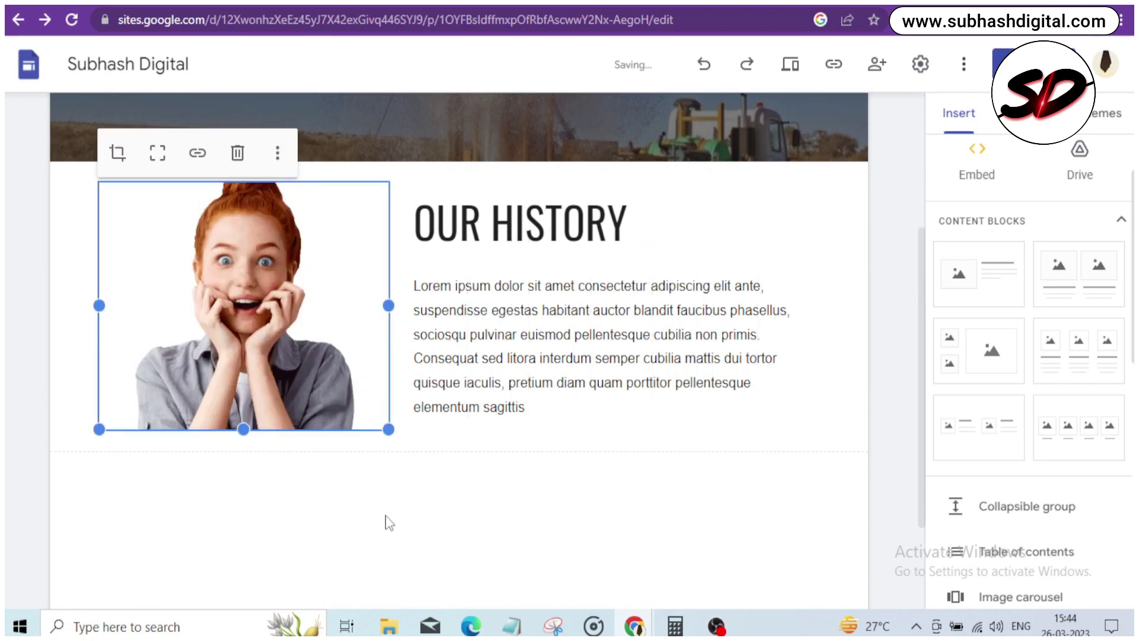
pyautogui.click(388, 524)
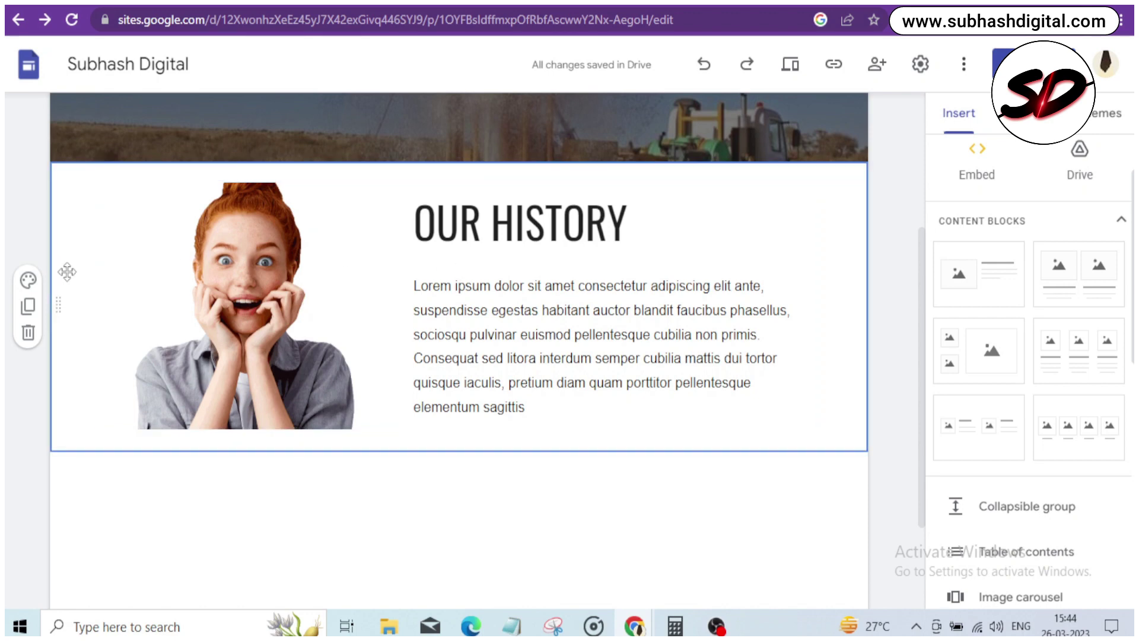
# Step: Duplicate the OUR HISTORY section and rearrange the copy so the text comes first with the photo to its right
pyautogui.click(28, 305)
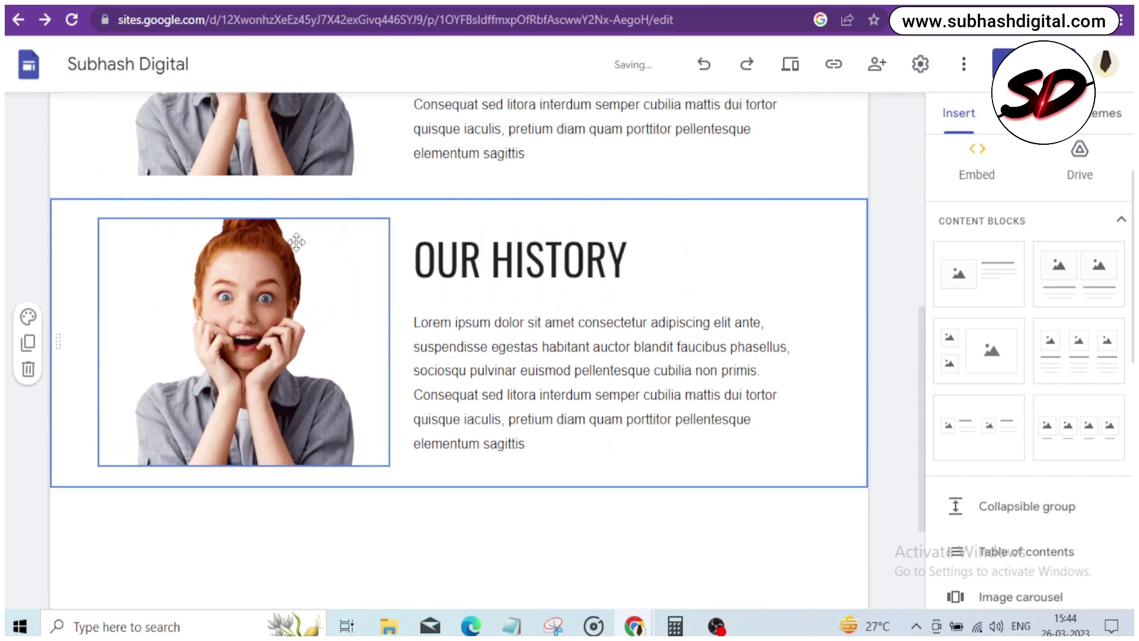
pyautogui.moveTo(349, 267); pyautogui.dragTo(548, 291)
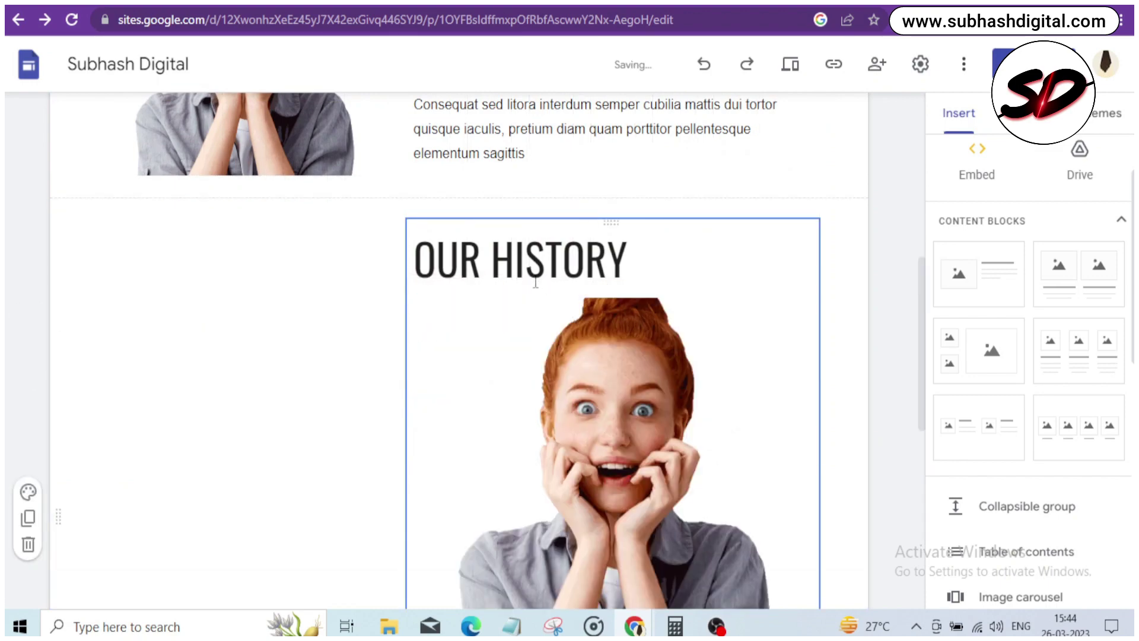
pyautogui.scroll(-5, 648, 332)
pyautogui.scroll(4, 648, 332)
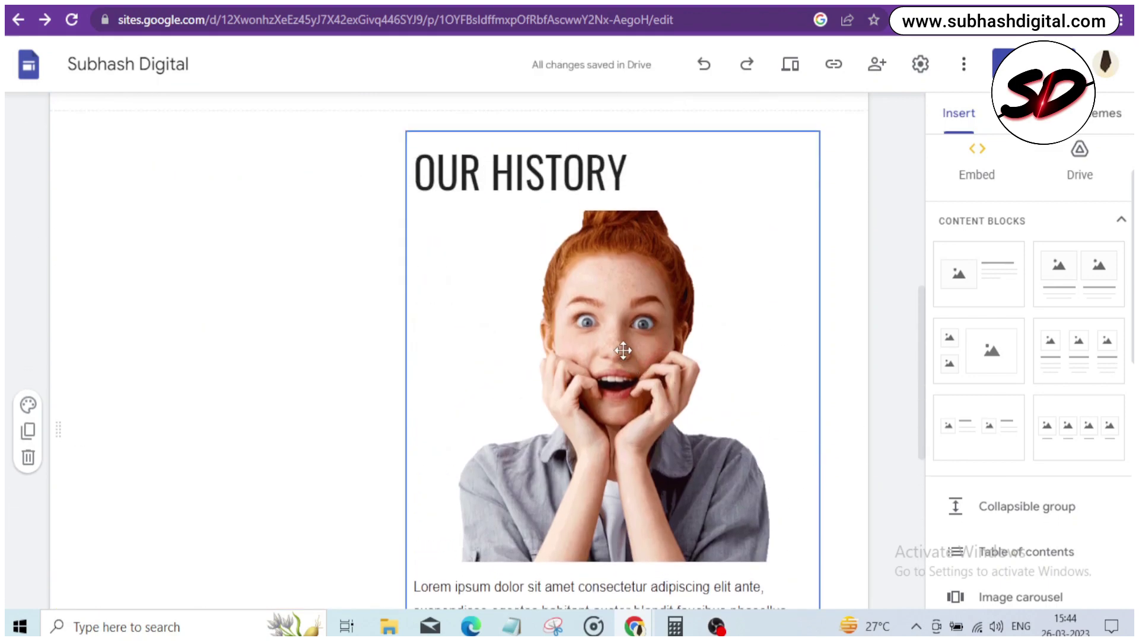
pyautogui.moveTo(615, 348); pyautogui.dragTo(353, 335)
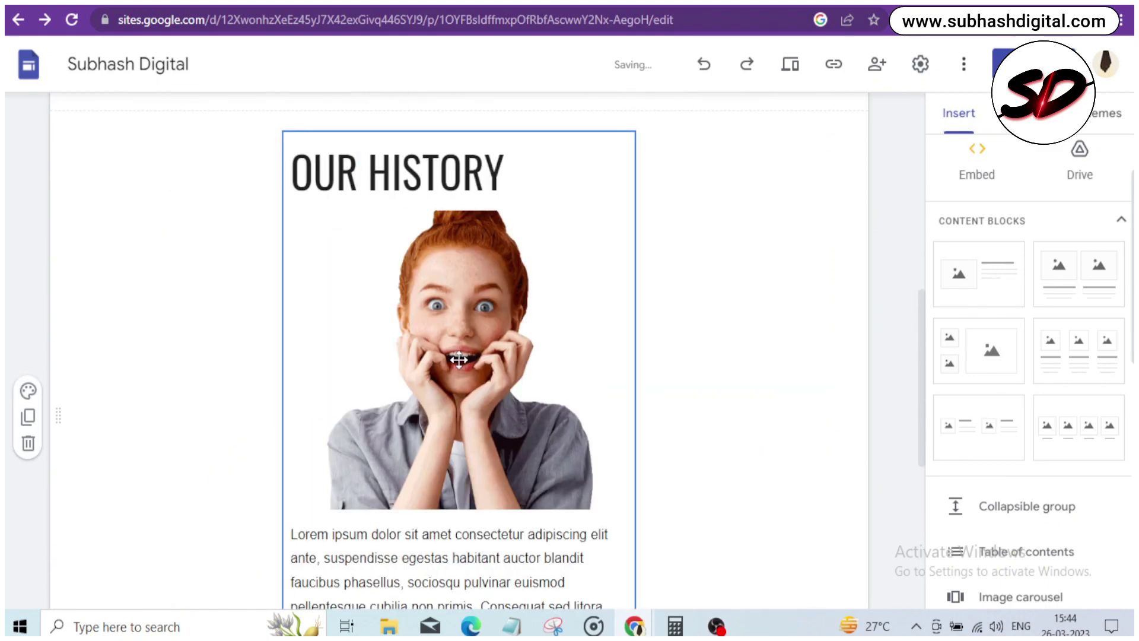
pyautogui.click(458, 359)
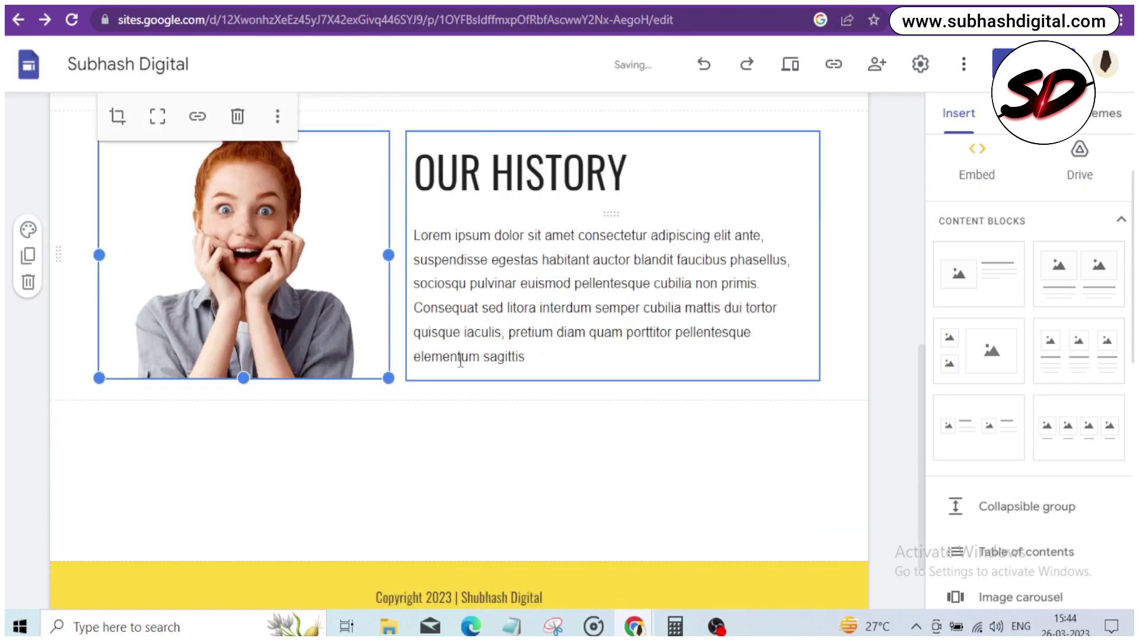
pyautogui.click(28, 255)
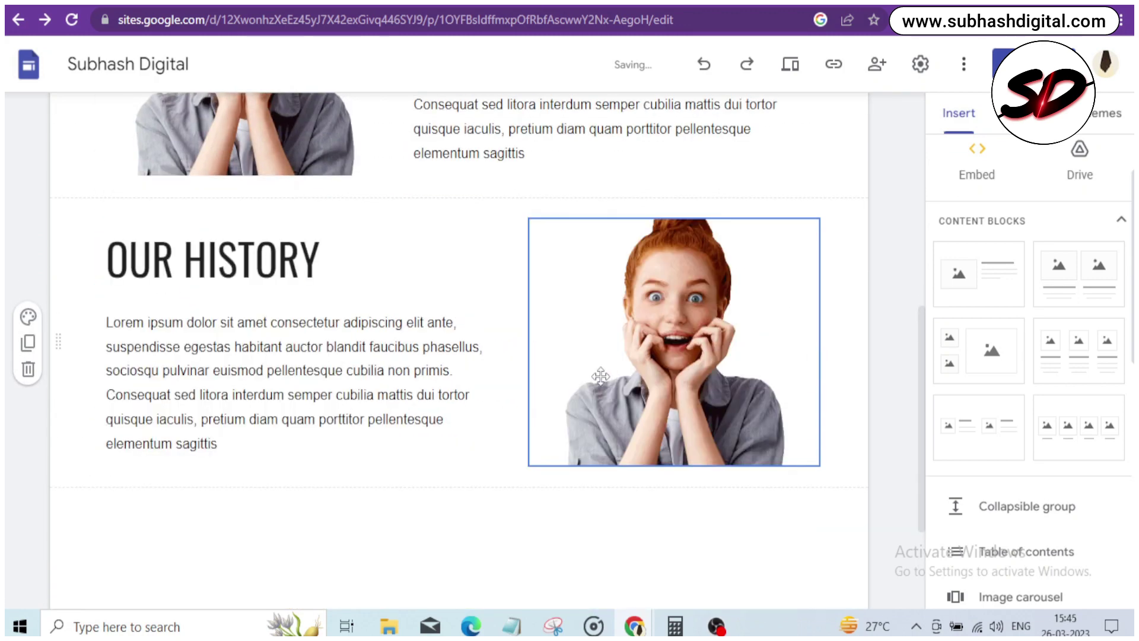
pyautogui.scroll(3, 534, 374)
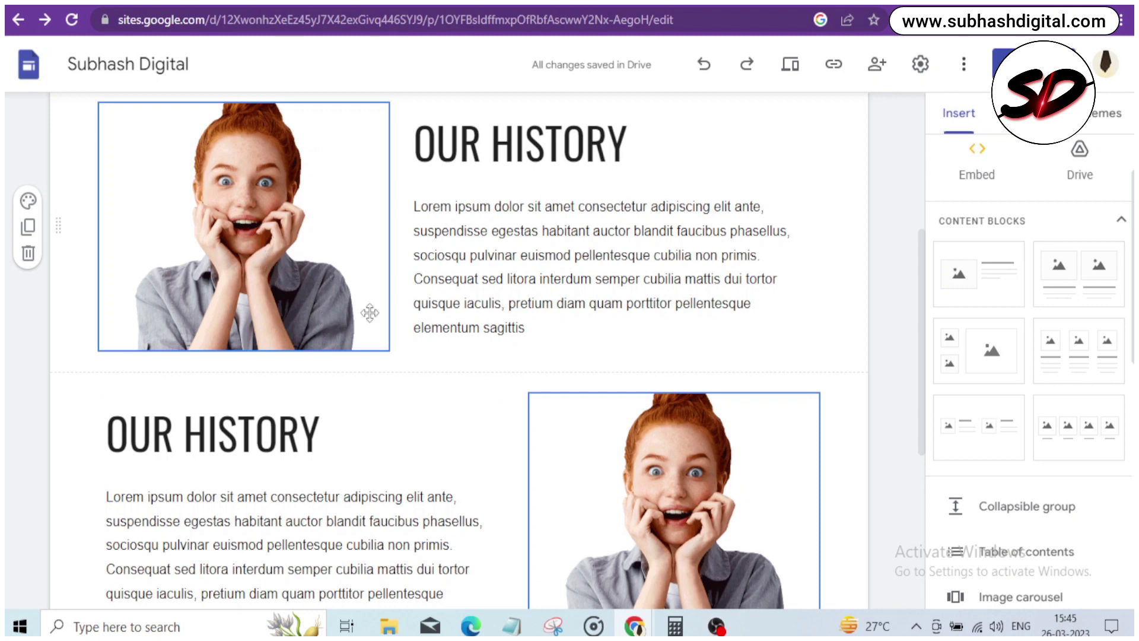
pyautogui.scroll(-3, 369, 313)
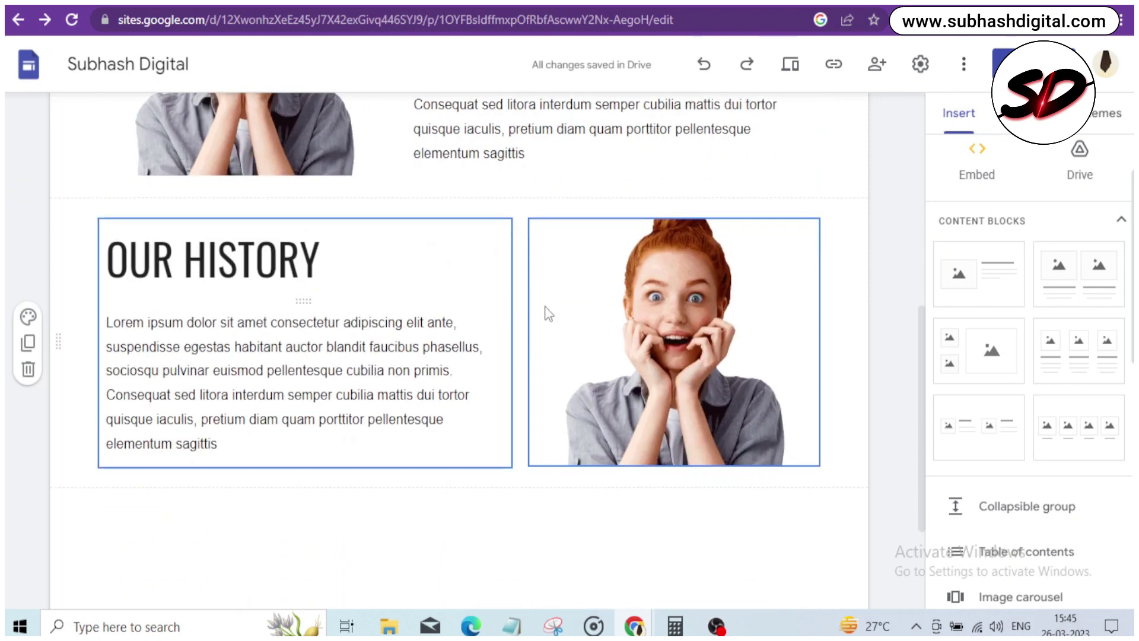
# Step: Change the duplicated section's heading to OUR MISSION
pyautogui.tripleClick(198, 261)
pyautogui.click(175, 265)
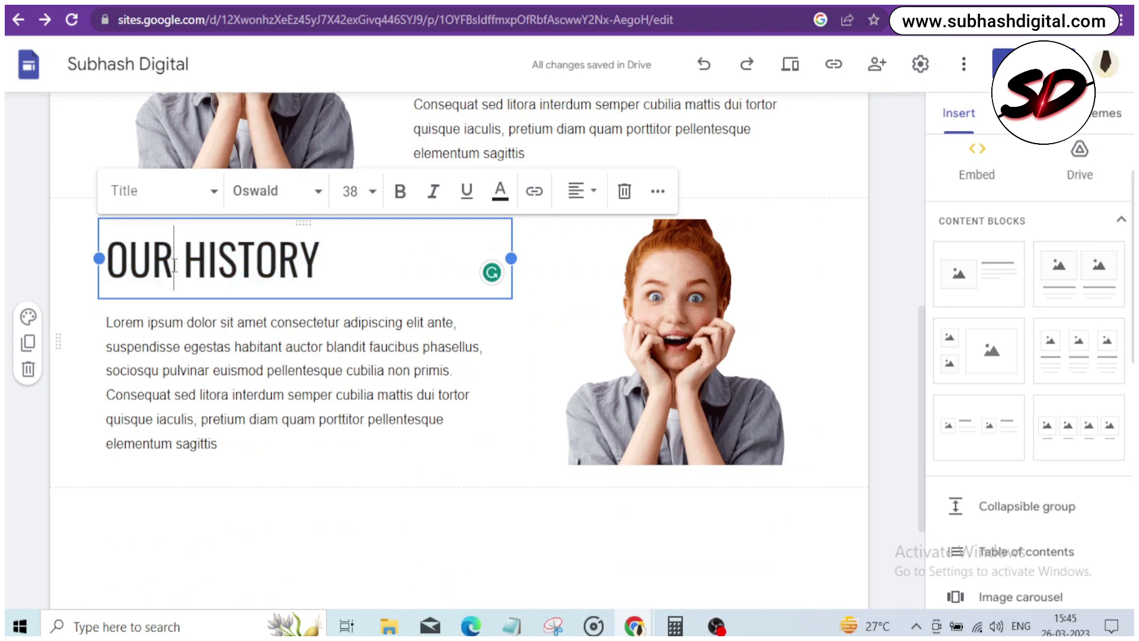
pyautogui.moveTo(184, 266); pyautogui.dragTo(316, 272)
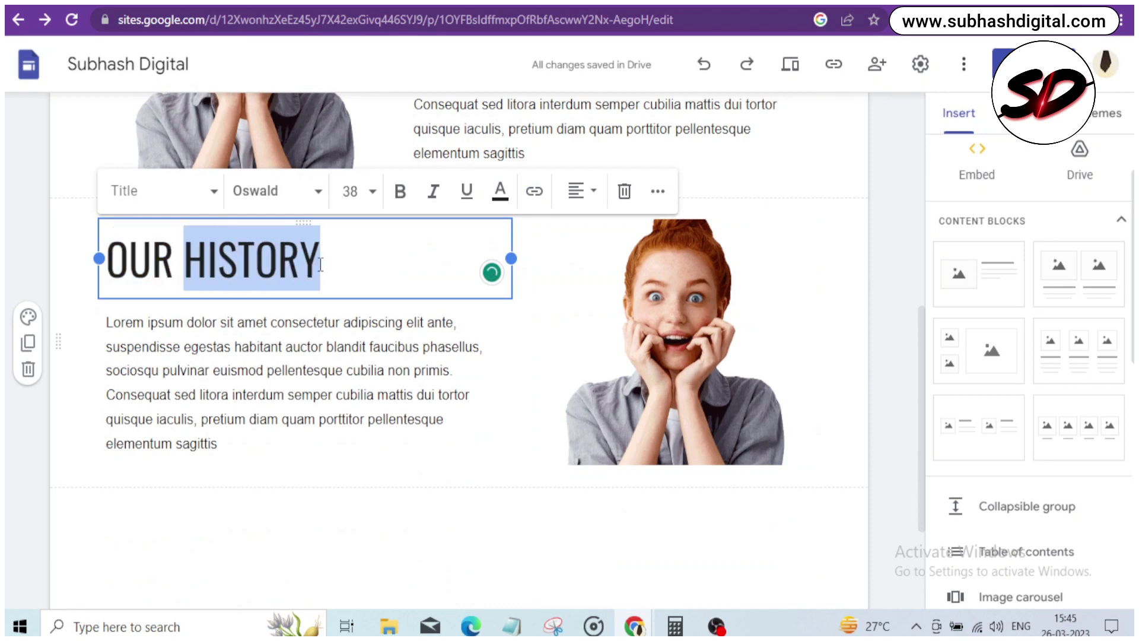
pyautogui.write('MIS')
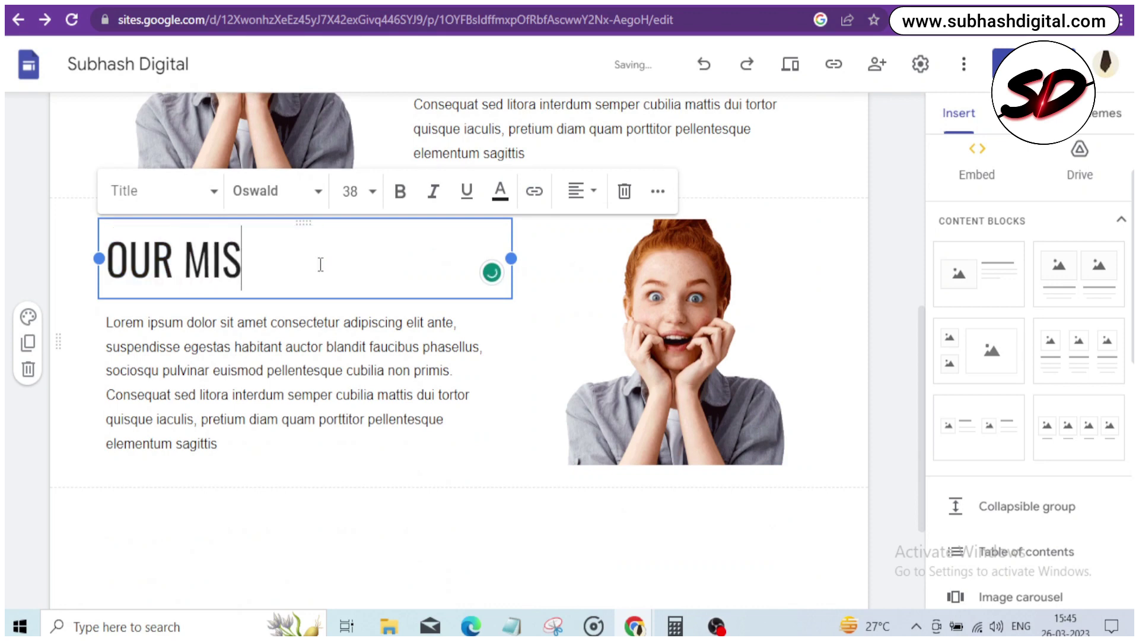
pyautogui.write('SIO')
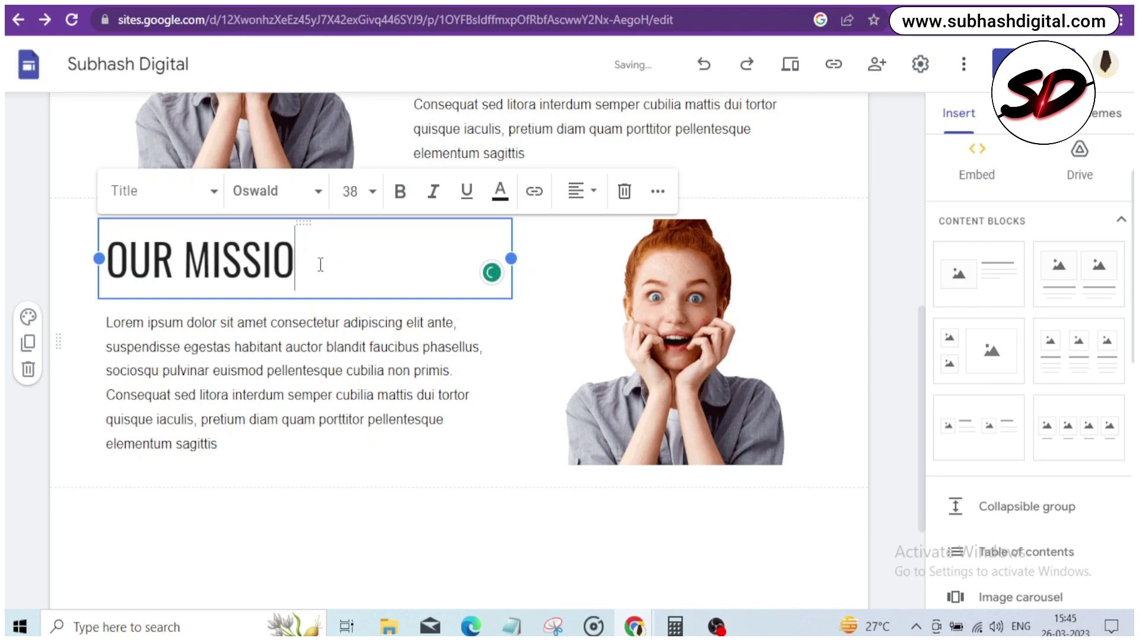
pyautogui.write('N')
# Step: Check the About page from footer to header, and open the Contact page for editing
pyautogui.scroll(-3, 469, 335)
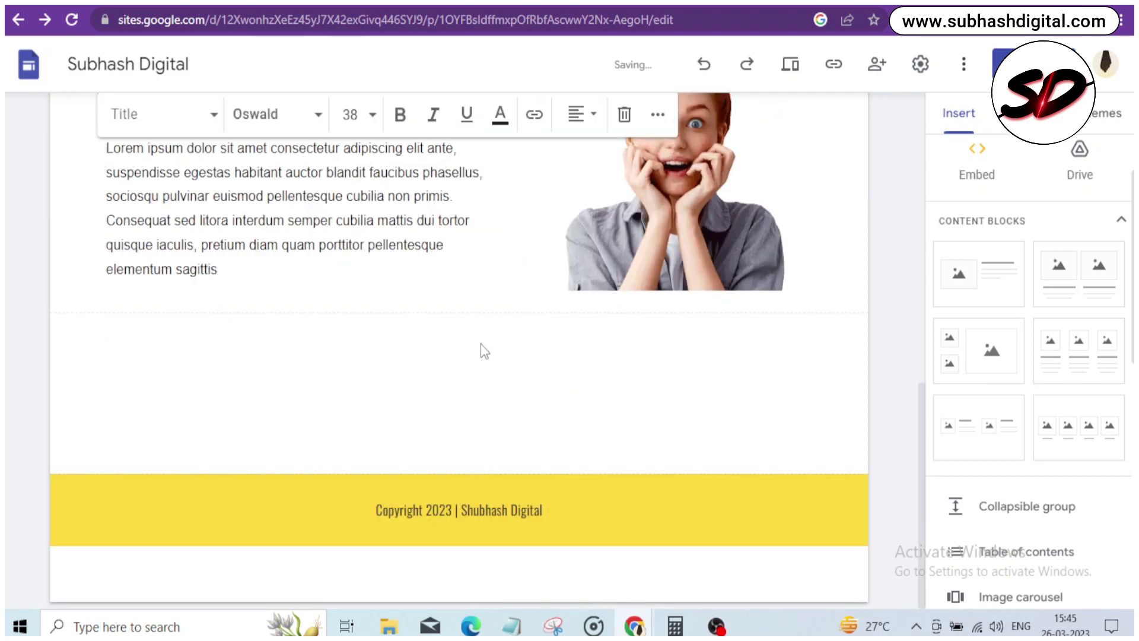
pyautogui.scroll(10, 546, 381)
pyautogui.scroll(-5, 546, 381)
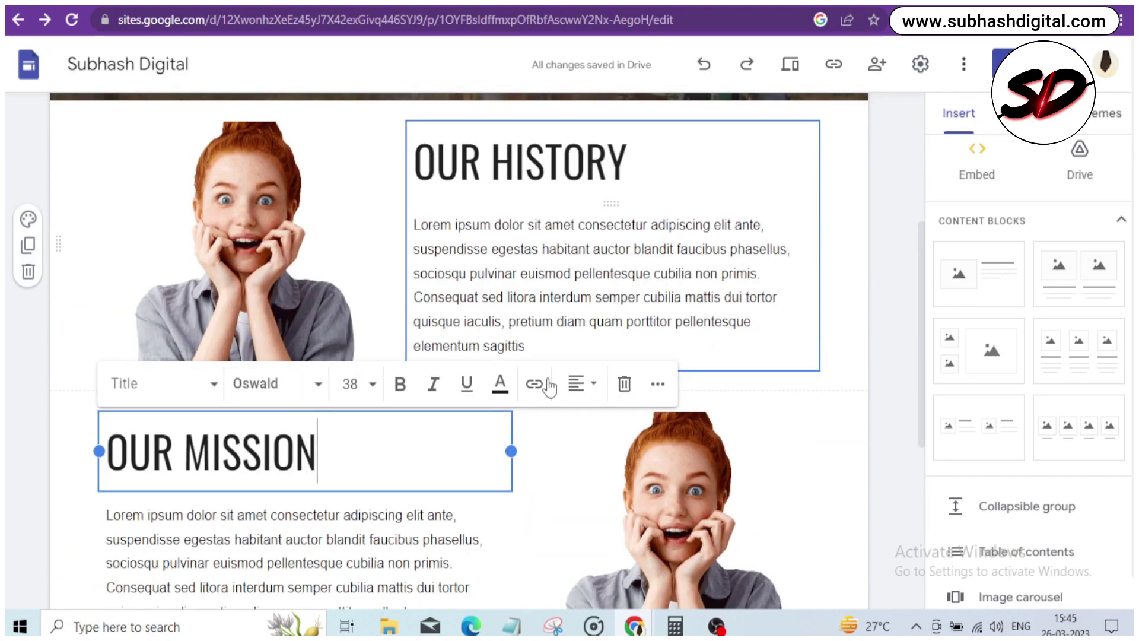
pyautogui.scroll(5, 566, 377)
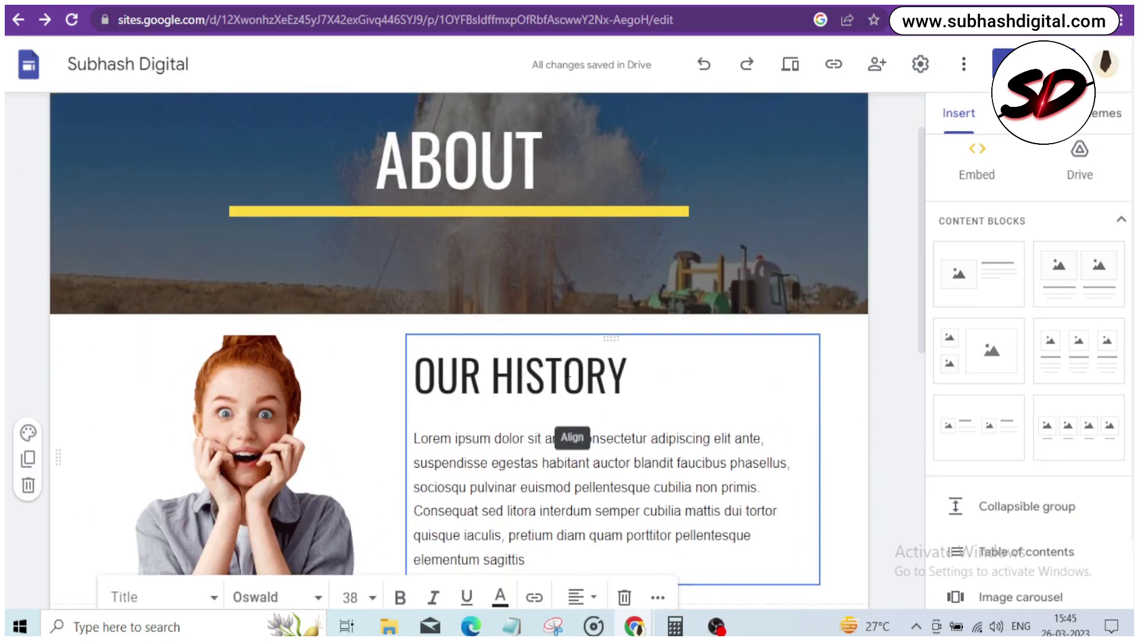
pyautogui.scroll(2, 568, 377)
pyautogui.click(750, 123)
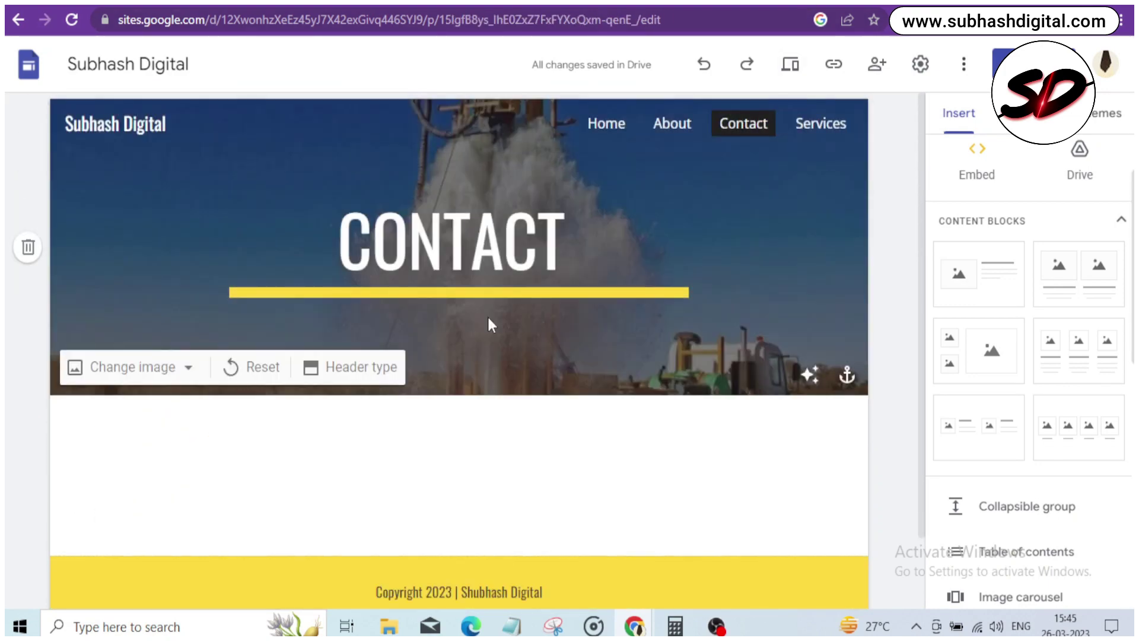
pyautogui.scroll(-2, 428, 368)
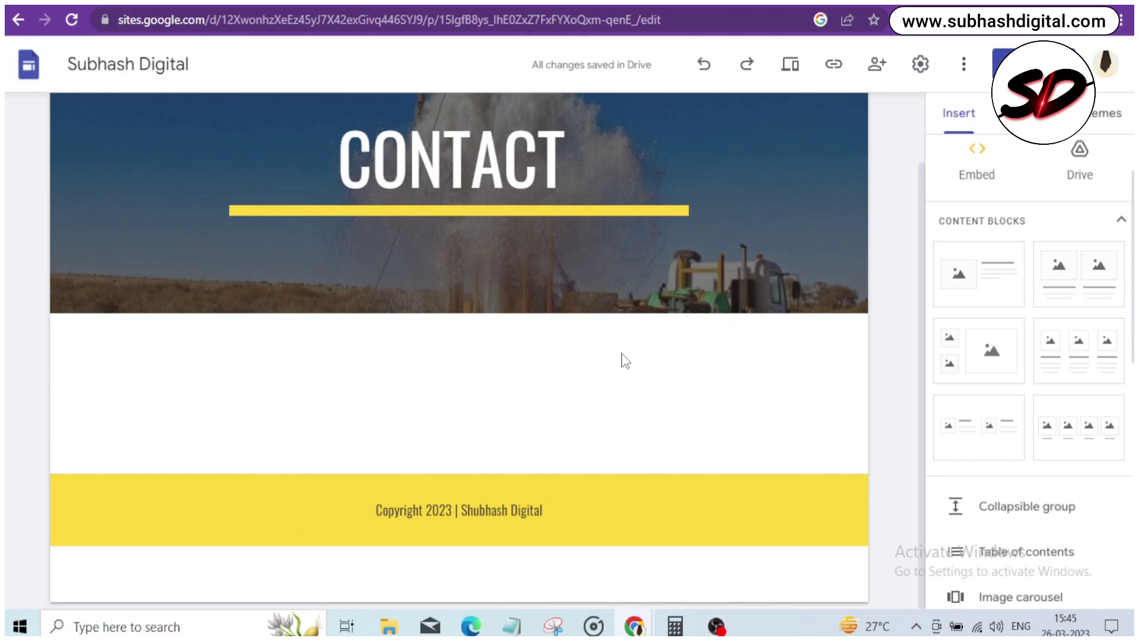
# Step: Browse the existing Google Forms available for insertion on the Contact page
pyautogui.scroll(2, 890, 475)
pyautogui.scroll(2, 997, 417)
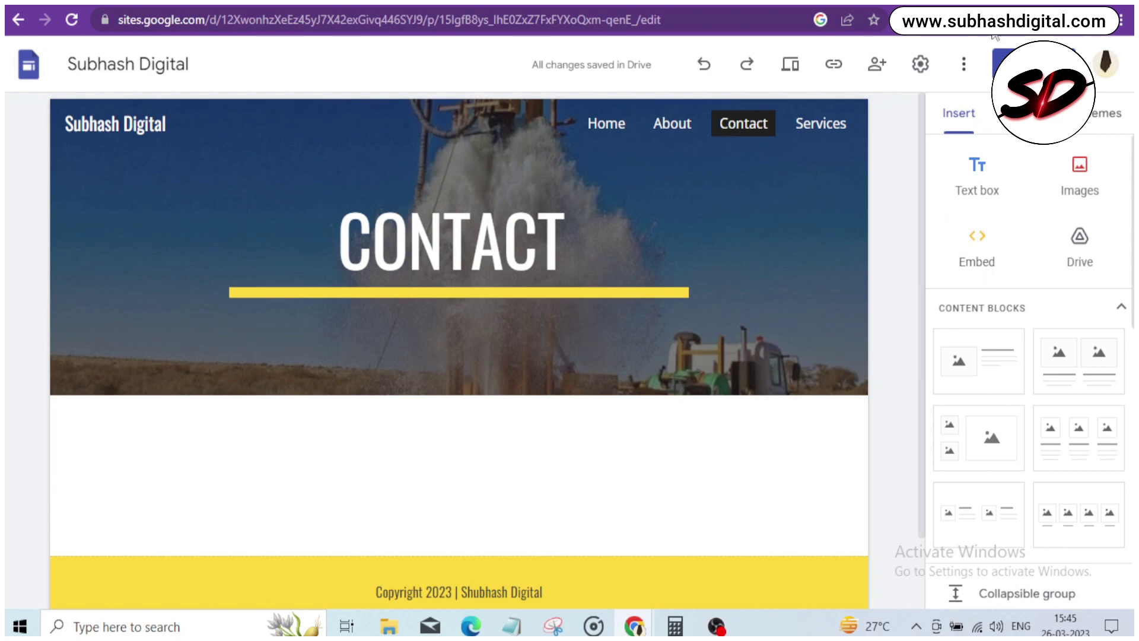
pyautogui.scroll(-10, 1039, 293)
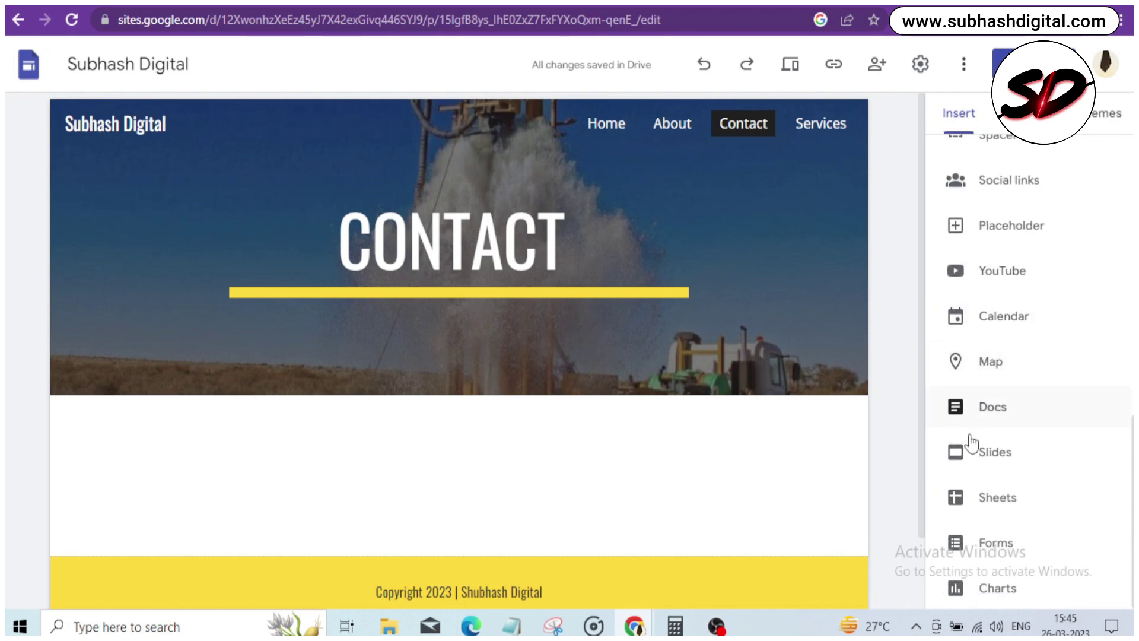
pyautogui.click(977, 539)
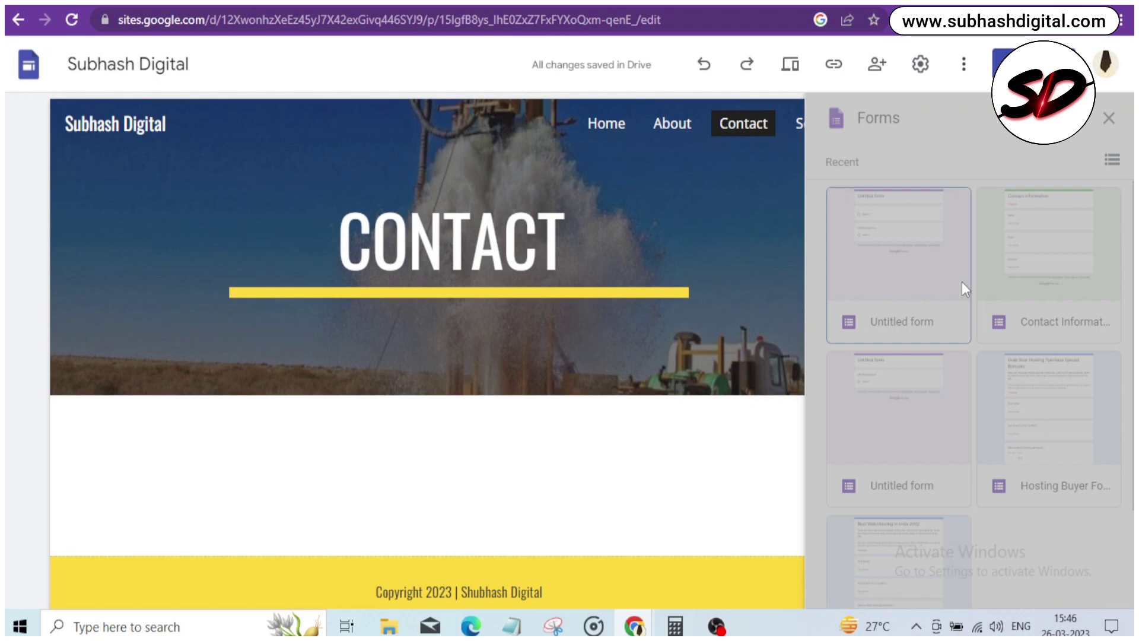
pyautogui.scroll(-3, 956, 373)
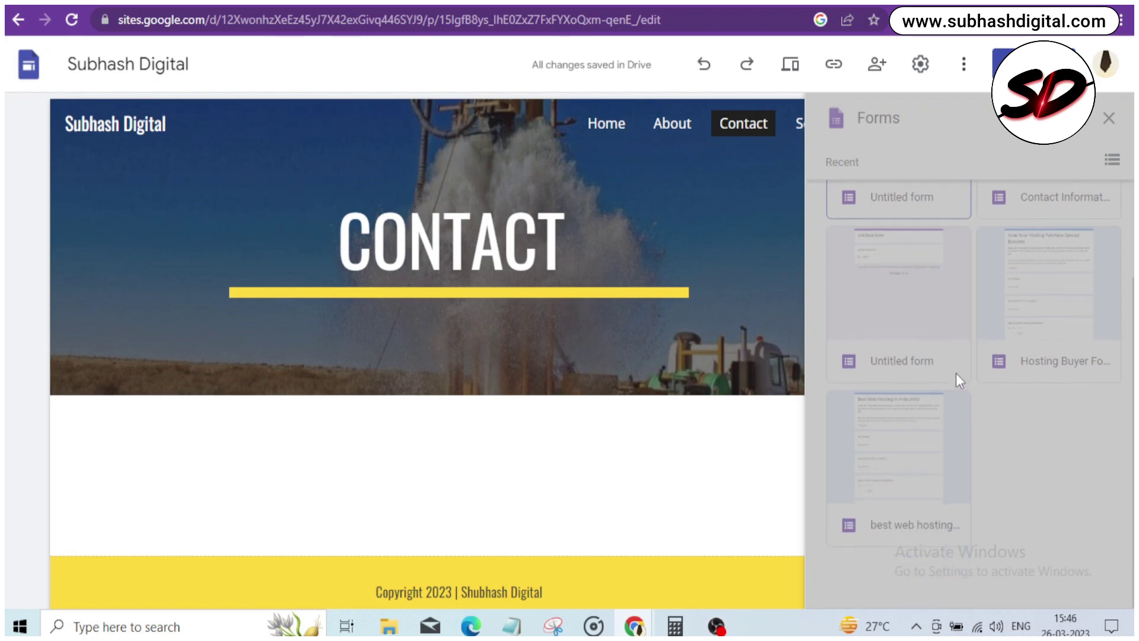
pyautogui.scroll(3, 958, 383)
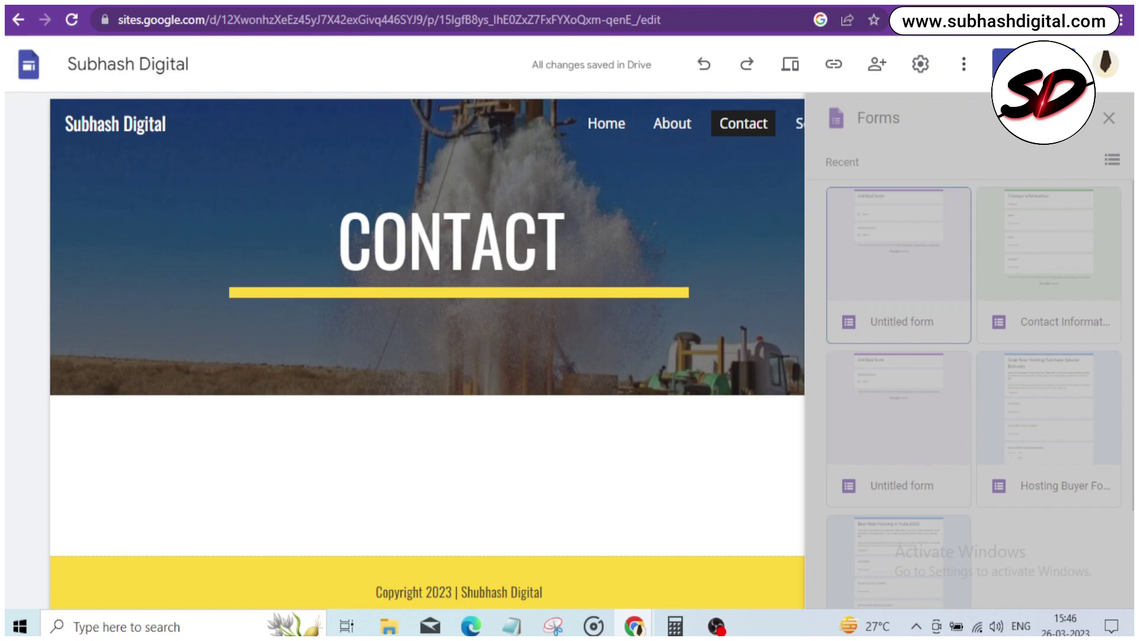
# Step: Search the web for "google forms" in a new browser tab and open the Google Forms site
pyautogui.hotkey('ctrl', 't')
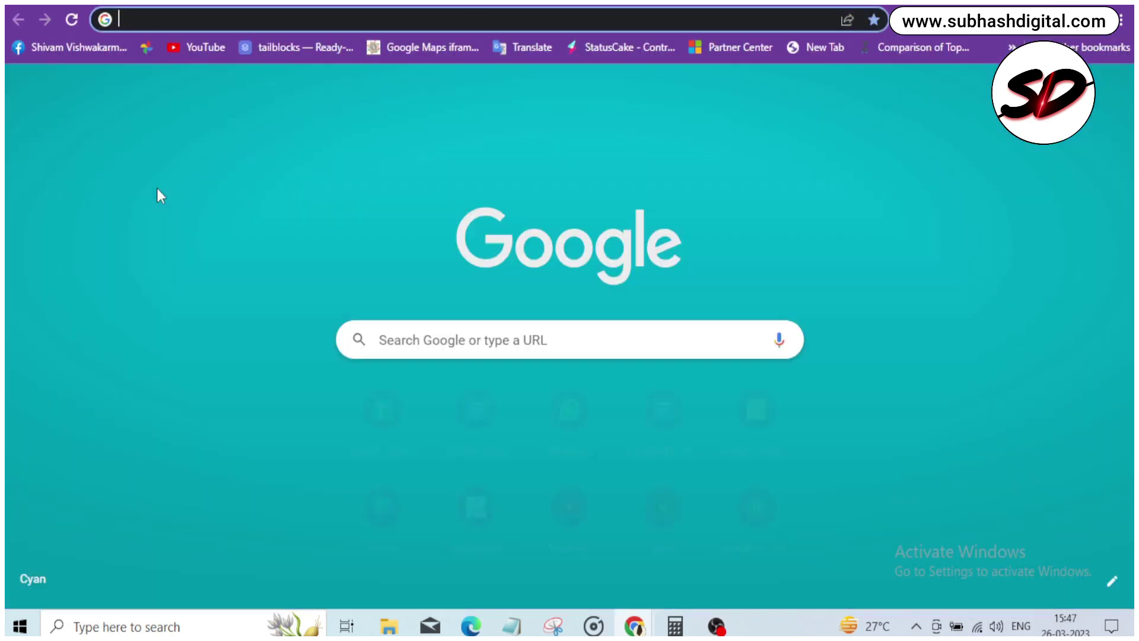
pyautogui.write('googgle form')
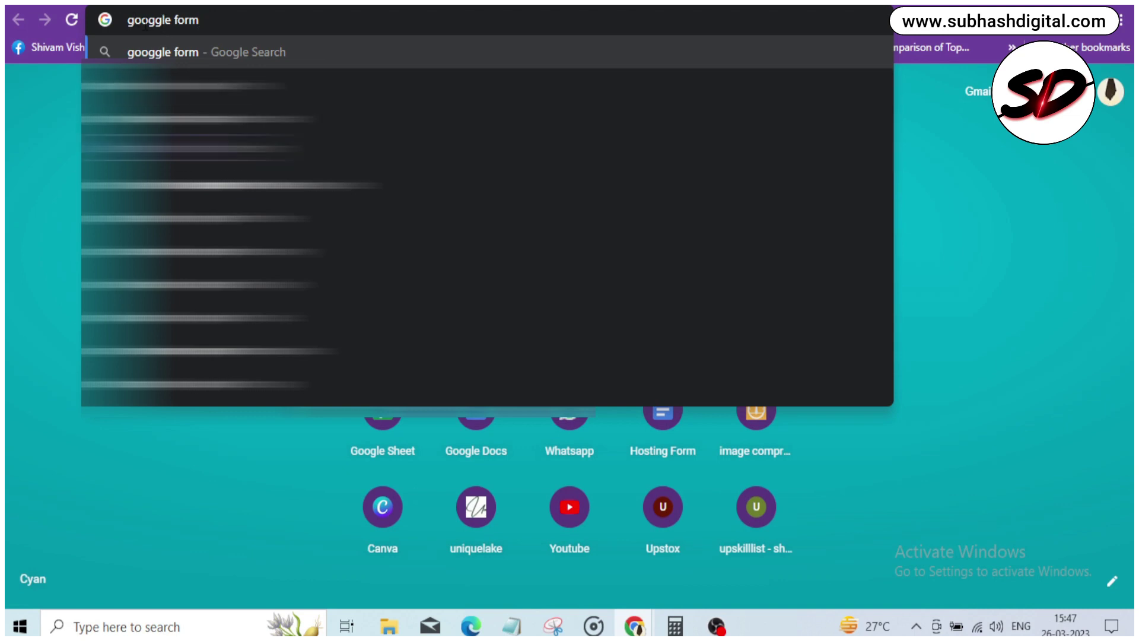
pyautogui.press('BackSpace')
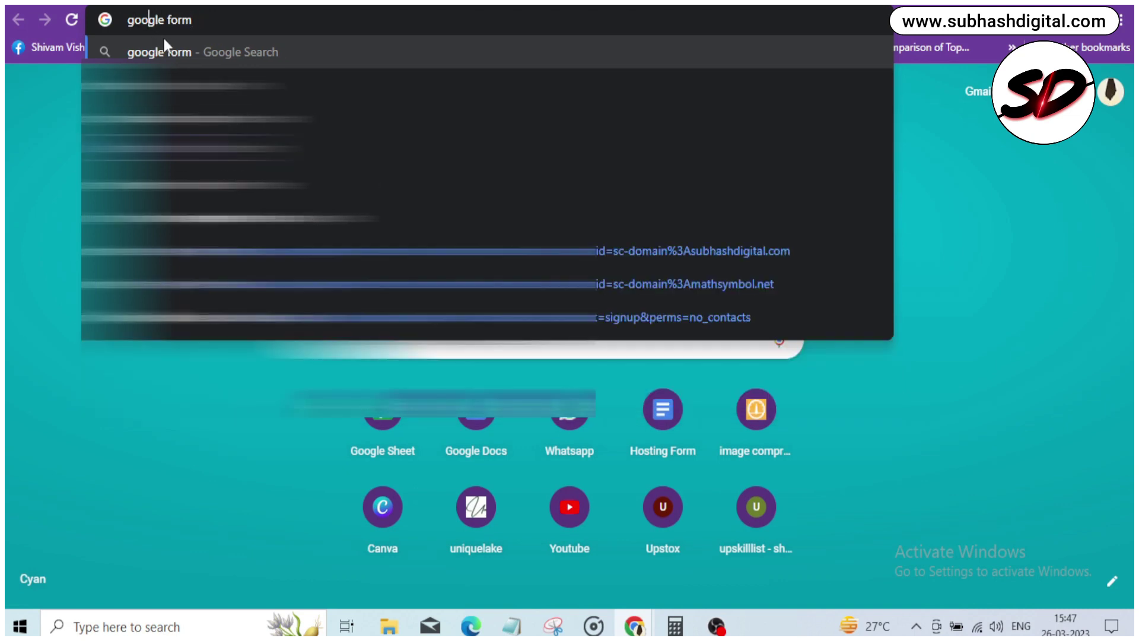
pyautogui.click(222, 21)
pyautogui.write('s')
pyautogui.press('Return')
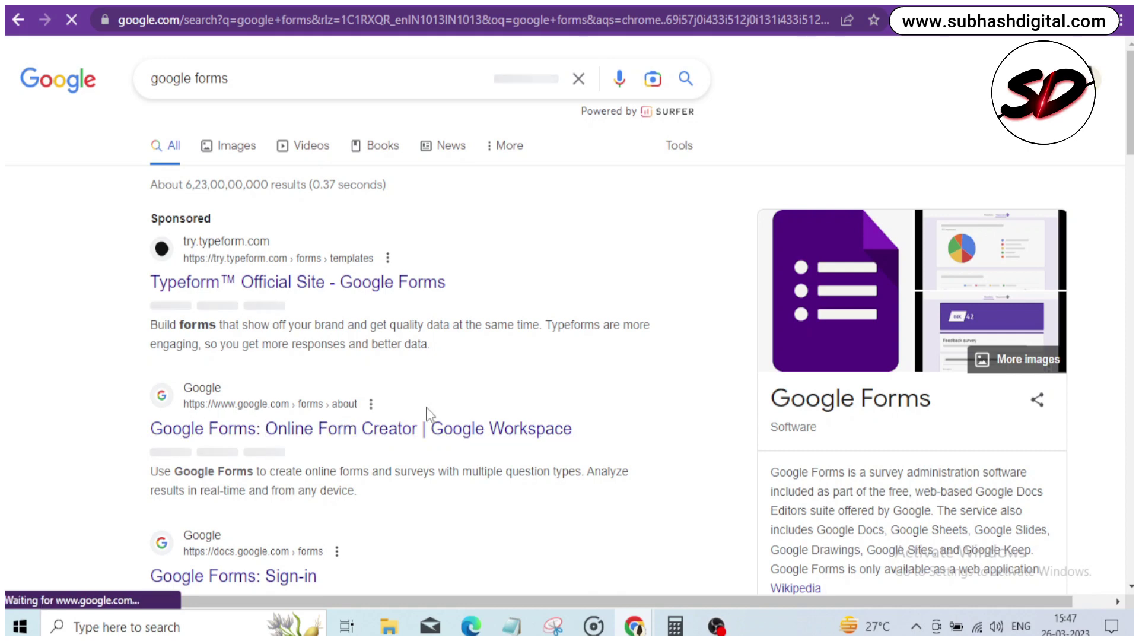
pyautogui.click(415, 429)
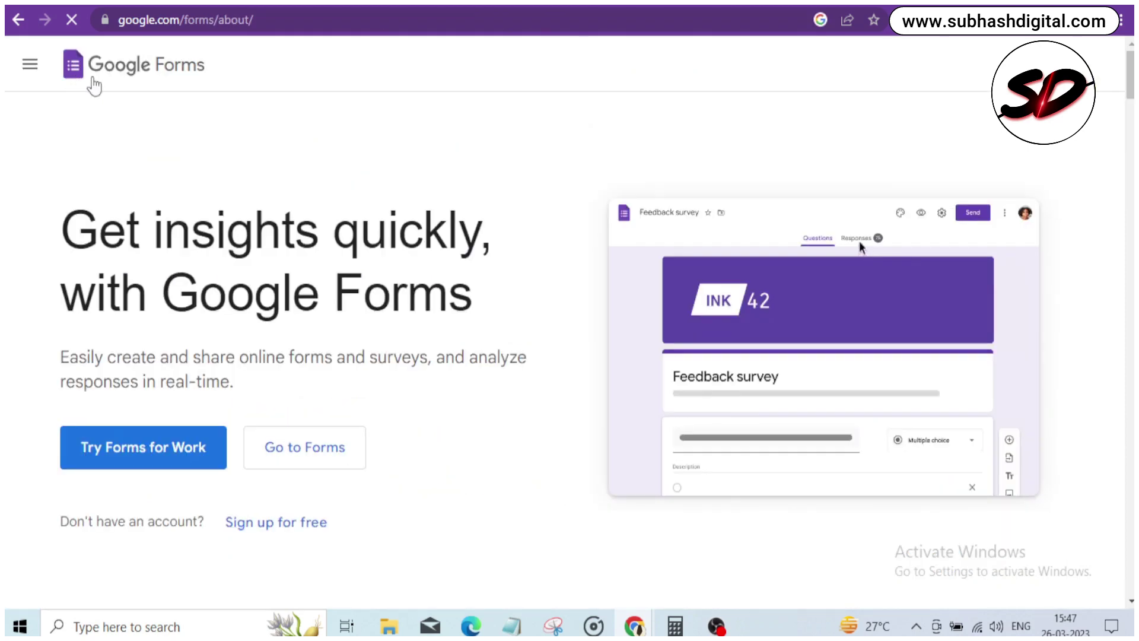
# Step: Go to the Forms home page and create a new form from the Contact Information template
pyautogui.moveTo(217, 19); pyautogui.dragTo(119, 20)
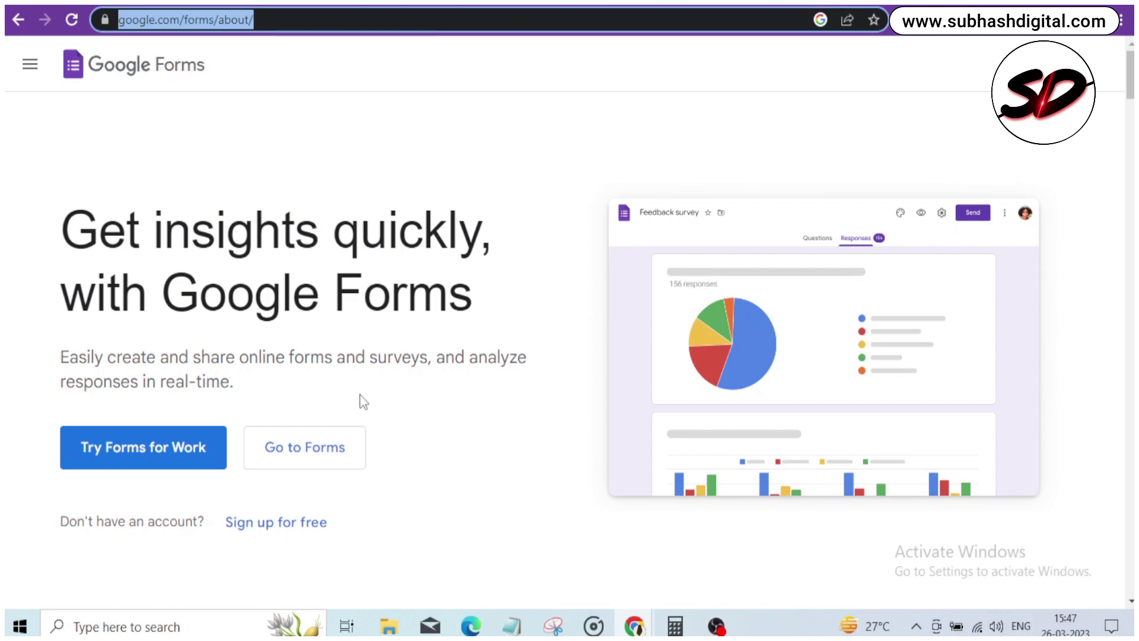
pyautogui.click(270, 448)
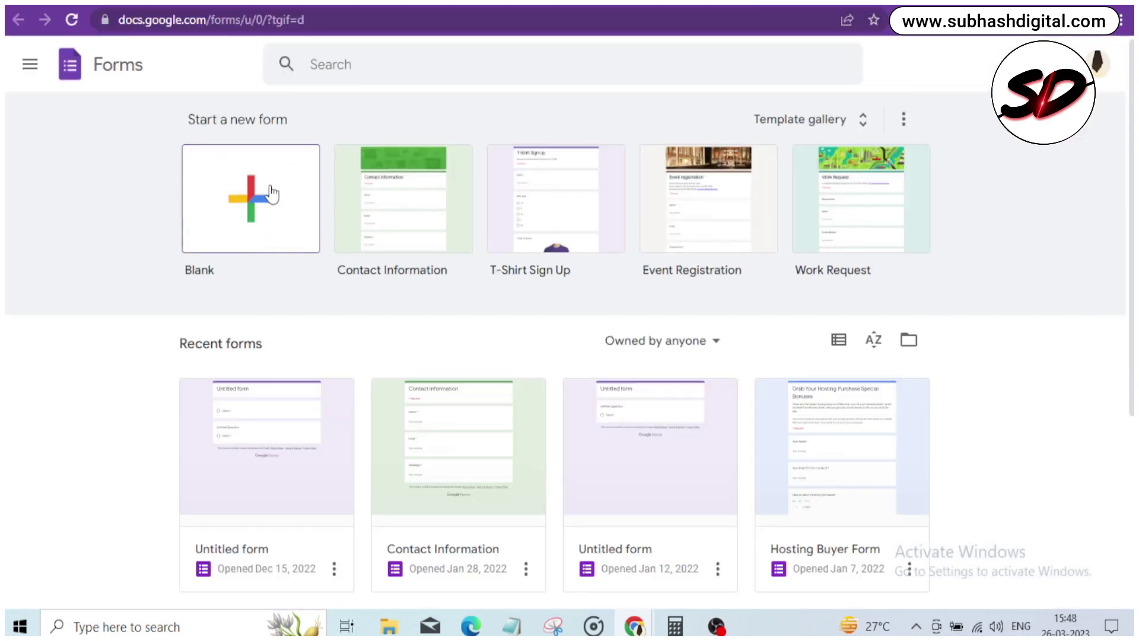
pyautogui.click(429, 236)
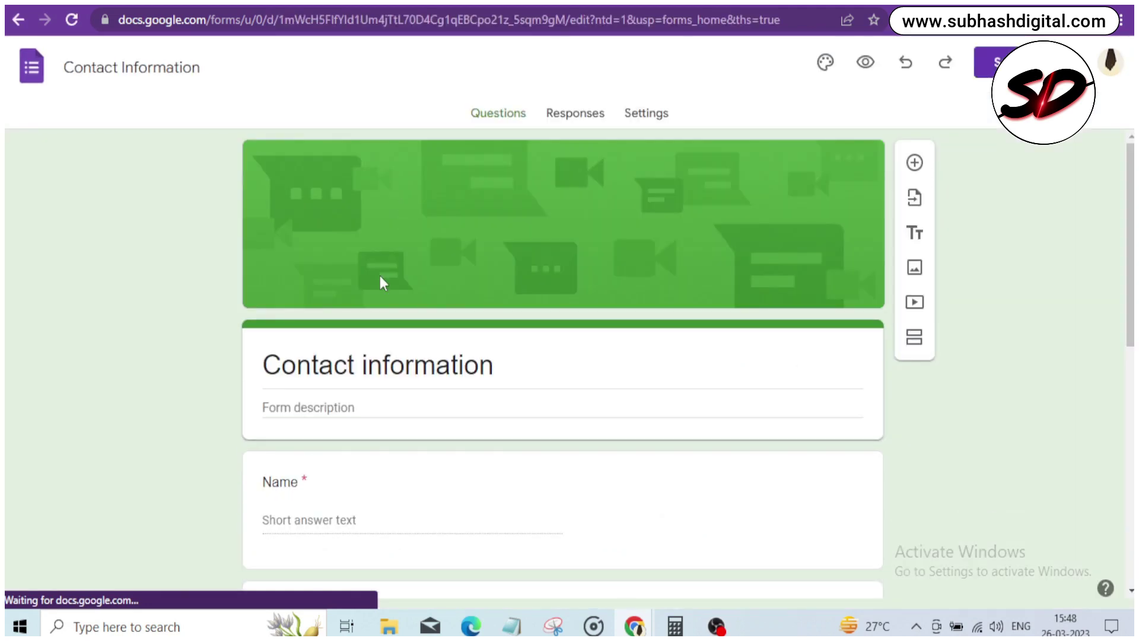
# Step: Change the form's title to "Get InTouch"
pyautogui.click(401, 366)
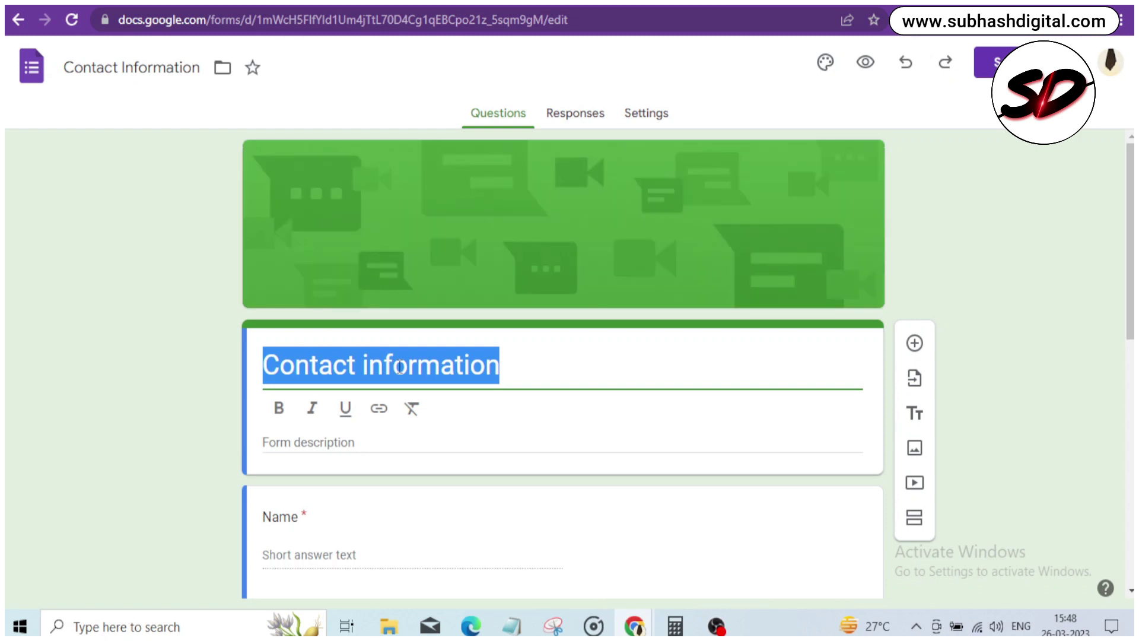
pyautogui.write('Contact InformationGet')
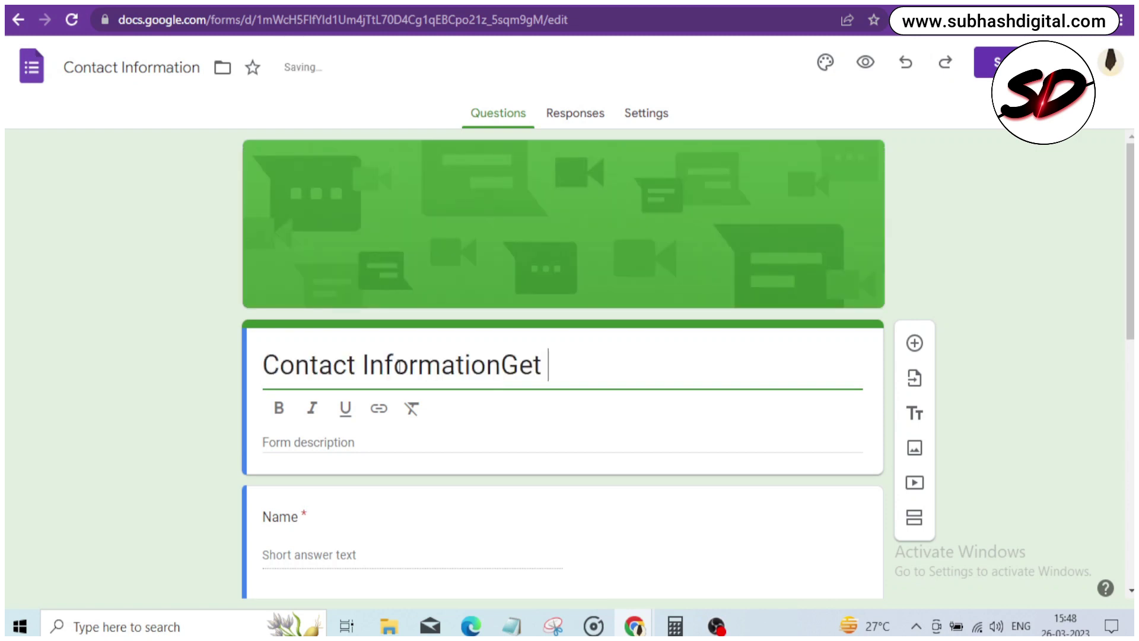
pyautogui.write(' InTouch')
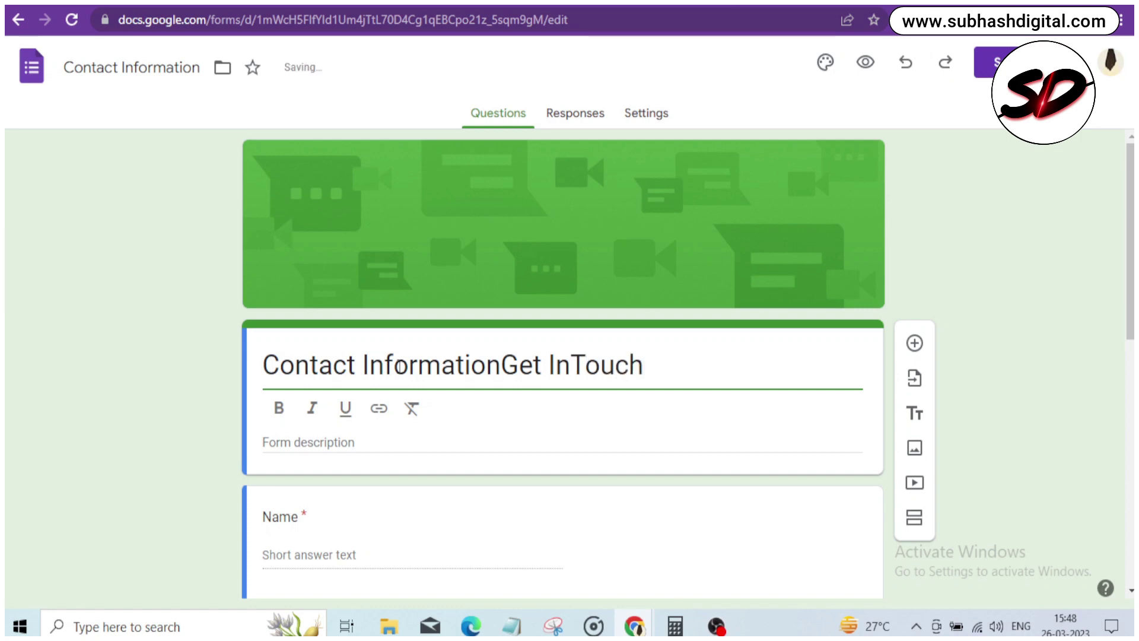
pyautogui.click(500, 368)
pyautogui.press('BackSpace')
pyautogui.press('BackSpace')
pyautogui.press('BackSpace')
pyautogui.press('BackSpace')
pyautogui.press('BackSpace')
pyautogui.press('BackSpace')
pyautogui.press('BackSpace')
pyautogui.press('BackSpace')
pyautogui.press('BackSpace')
pyautogui.press('BackSpace')
pyautogui.press('BackSpace')
pyautogui.press('BackSpace')
pyautogui.press('BackSpace')
pyautogui.press('BackSpace')
pyautogui.press('BackSpace')
pyautogui.press('BackSpace')
pyautogui.press('BackSpace')
pyautogui.press('BackSpace')
pyautogui.press('BackSpace')
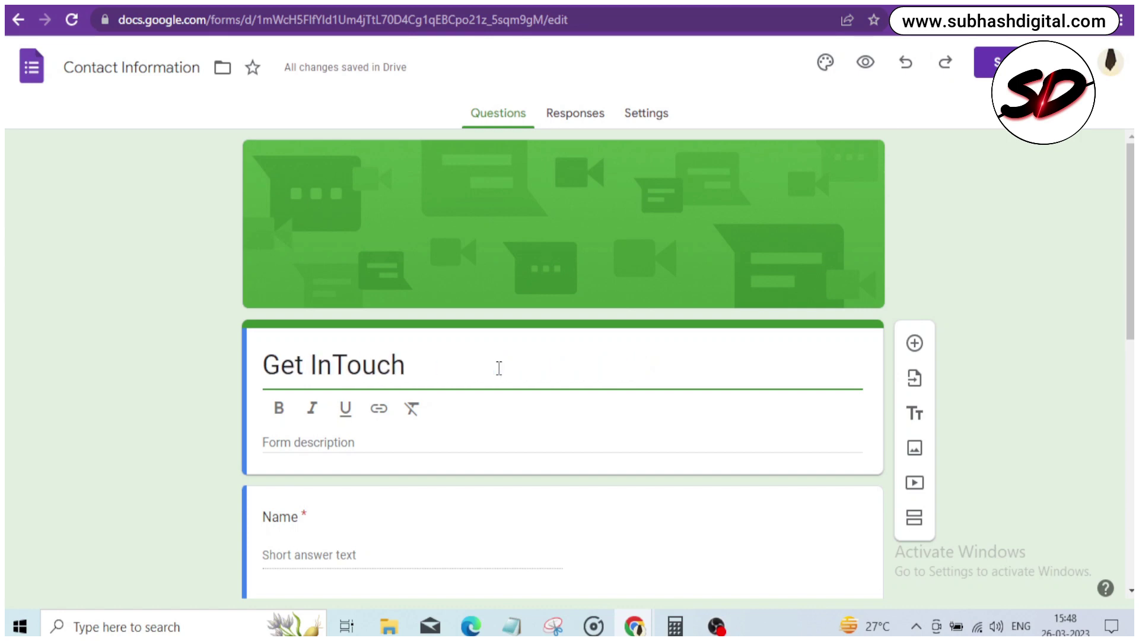
pyautogui.click(495, 369)
pyautogui.scroll(-3, 425, 379)
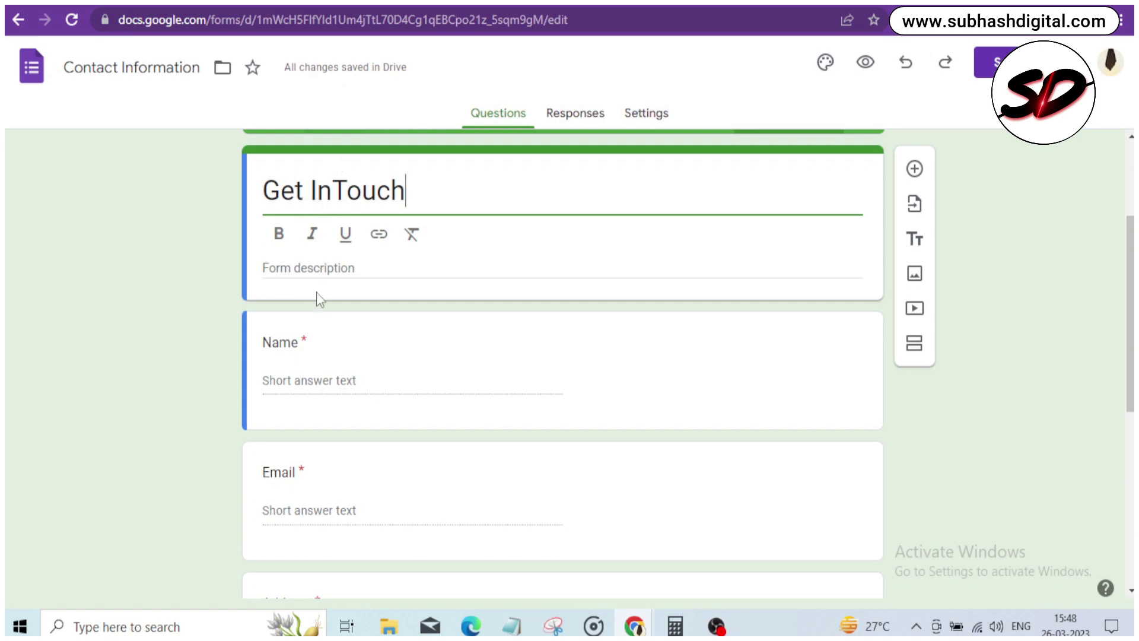
pyautogui.click(296, 271)
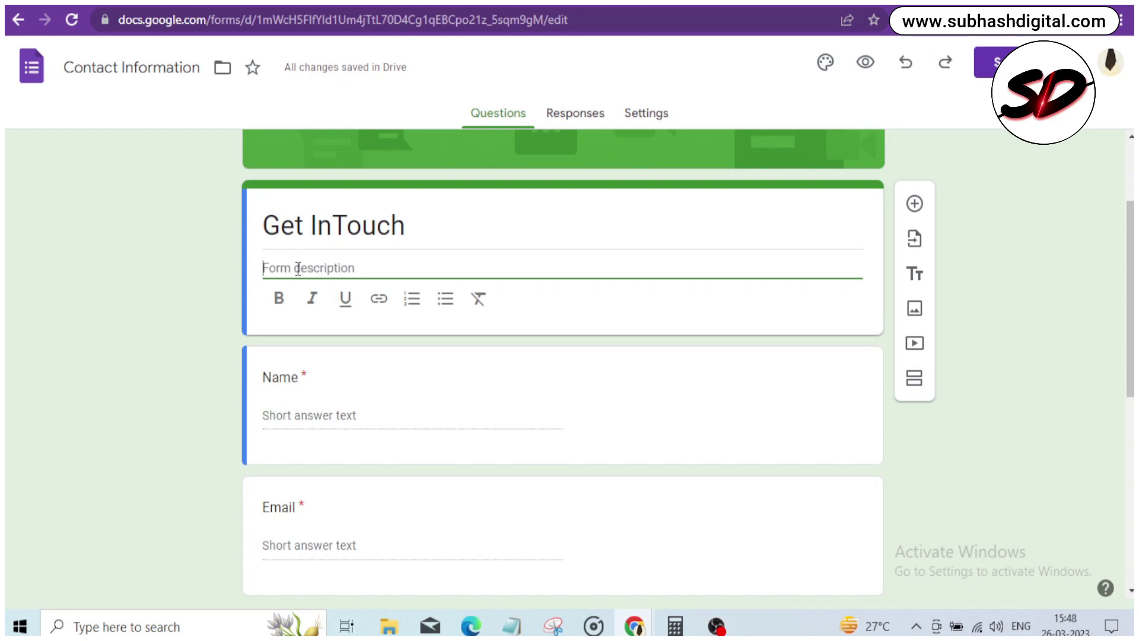
pyautogui.write('v/ljdfls;/dklaZ]')
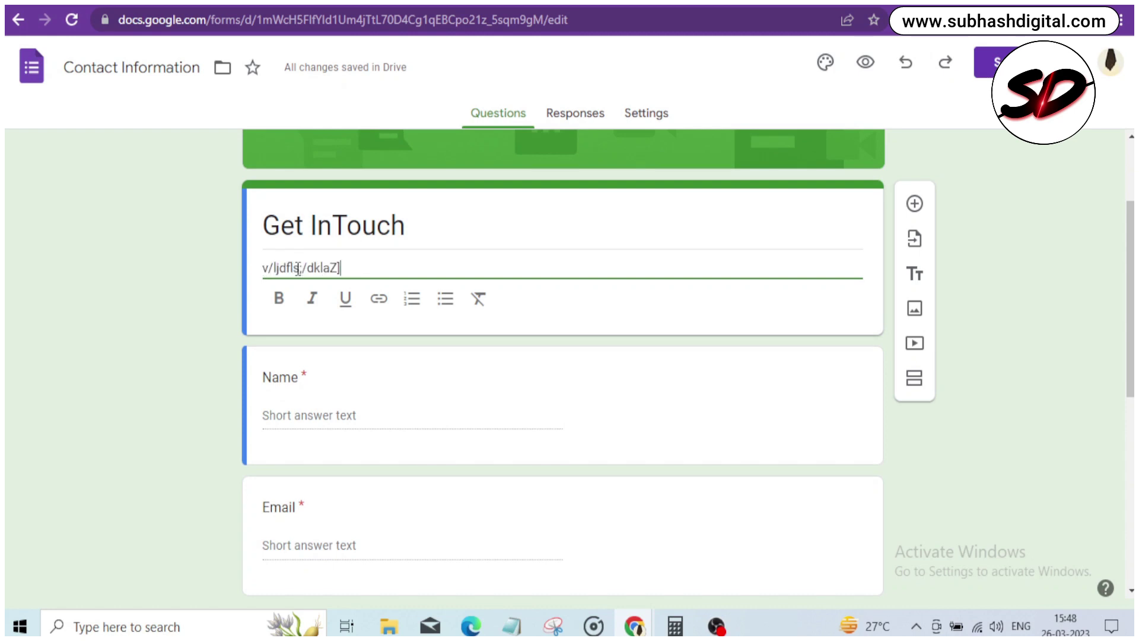
pyautogui.press('BackSpace')
pyautogui.press('BackSpace')
pyautogui.press('BackSpace')
pyautogui.press('BackSpace')
pyautogui.press('BackSpace')
pyautogui.press('BackSpace')
pyautogui.press('BackSpace')
pyautogui.press('BackSpace')
pyautogui.press('BackSpace')
pyautogui.press('BackSpace')
pyautogui.press('BackSpace')
pyautogui.press('BackSpace')
pyautogui.press('BackSpace')
pyautogui.press('BackSpace')
pyautogui.press('BackSpace')
pyautogui.press('BackSpace')
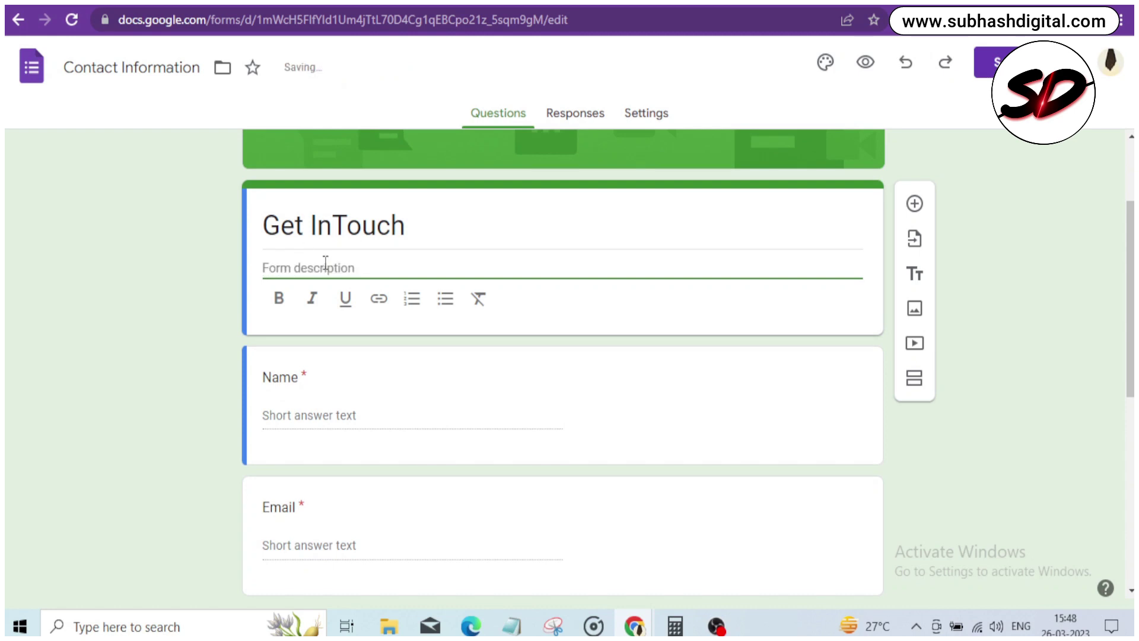
# Step: Review the template's questions and delete the Address question from the form
pyautogui.scroll(-4, 201, 363)
pyautogui.scroll(2, 273, 265)
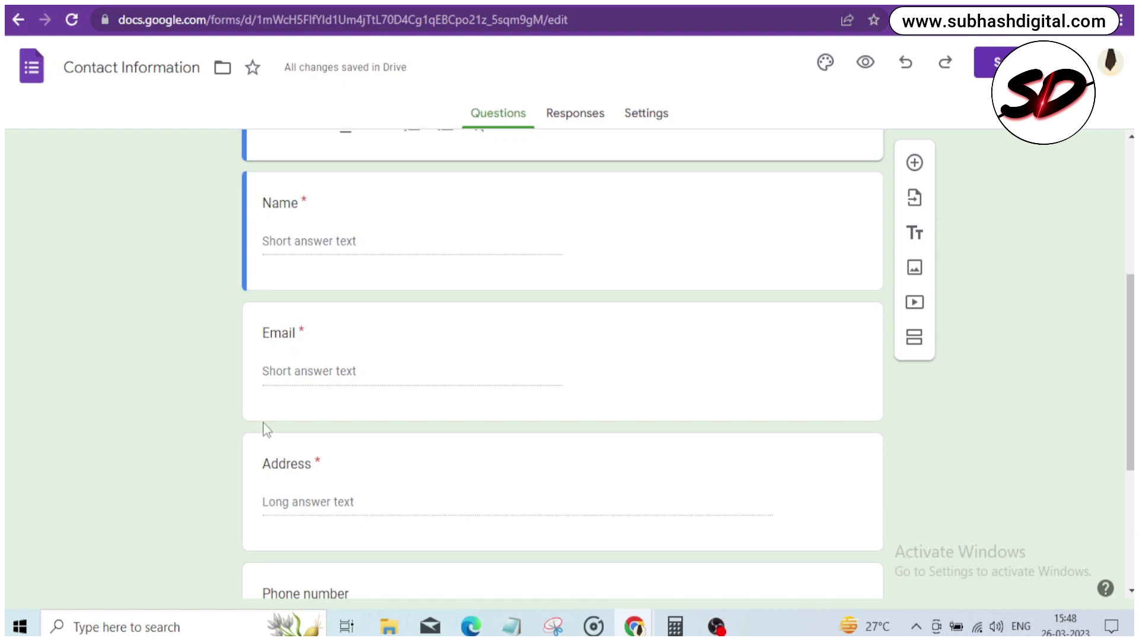
pyautogui.scroll(-3, 314, 454)
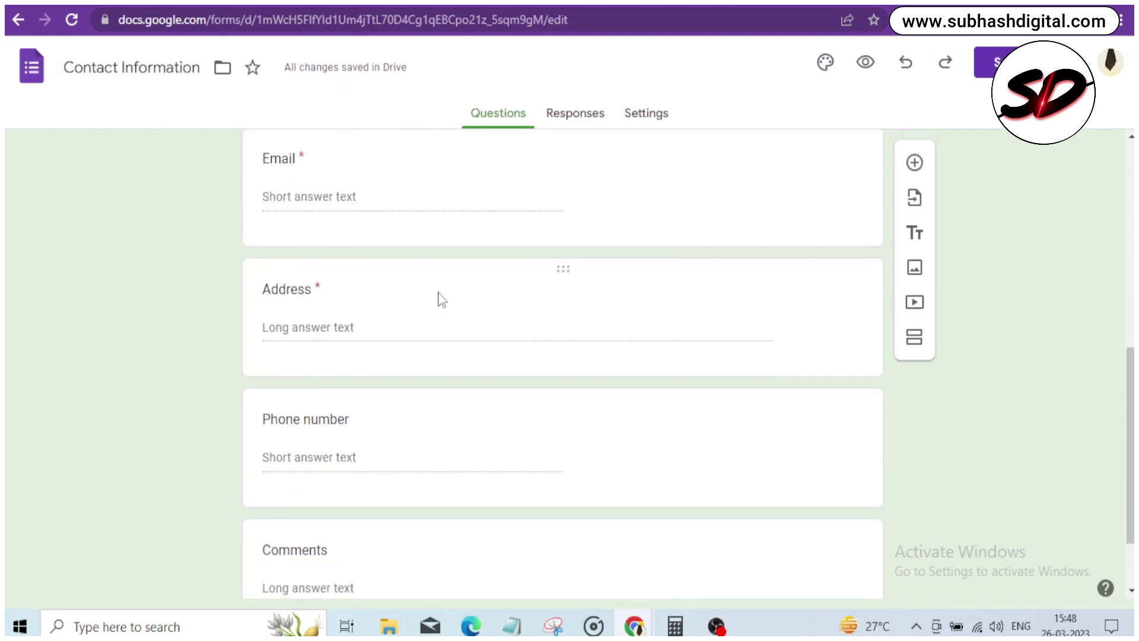
pyautogui.scroll(-2, 255, 457)
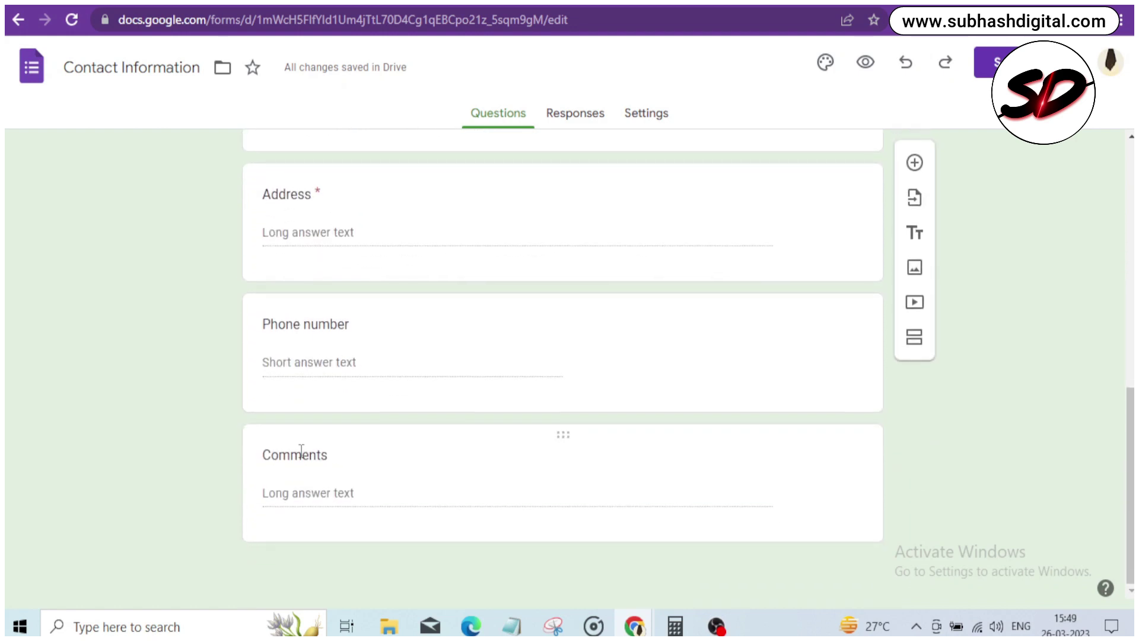
pyautogui.scroll(3, 486, 375)
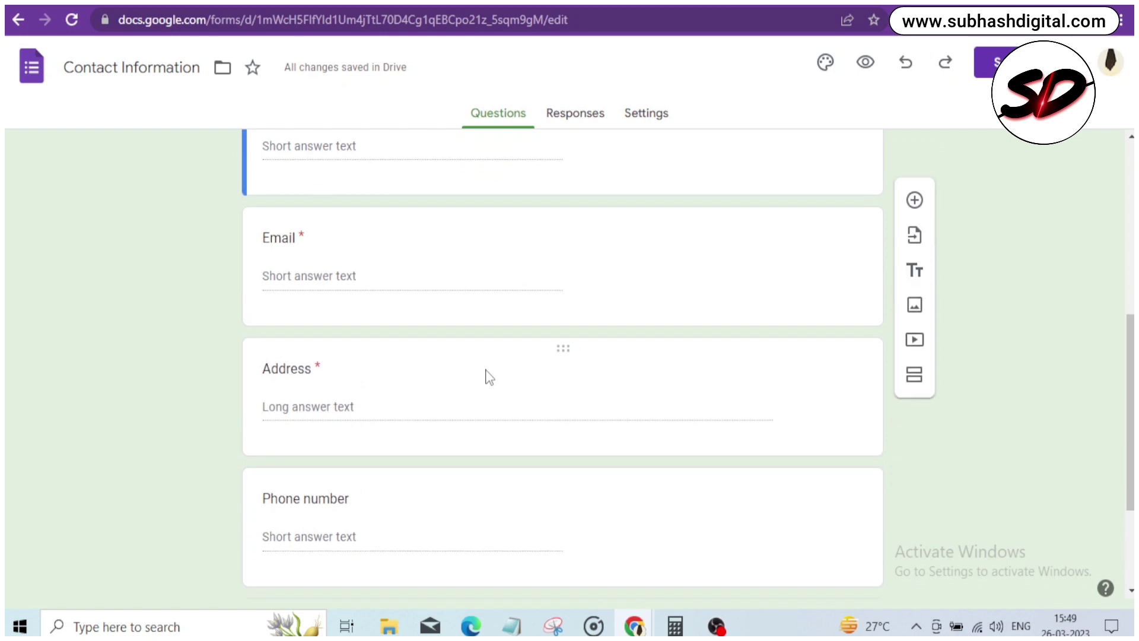
pyautogui.click(551, 402)
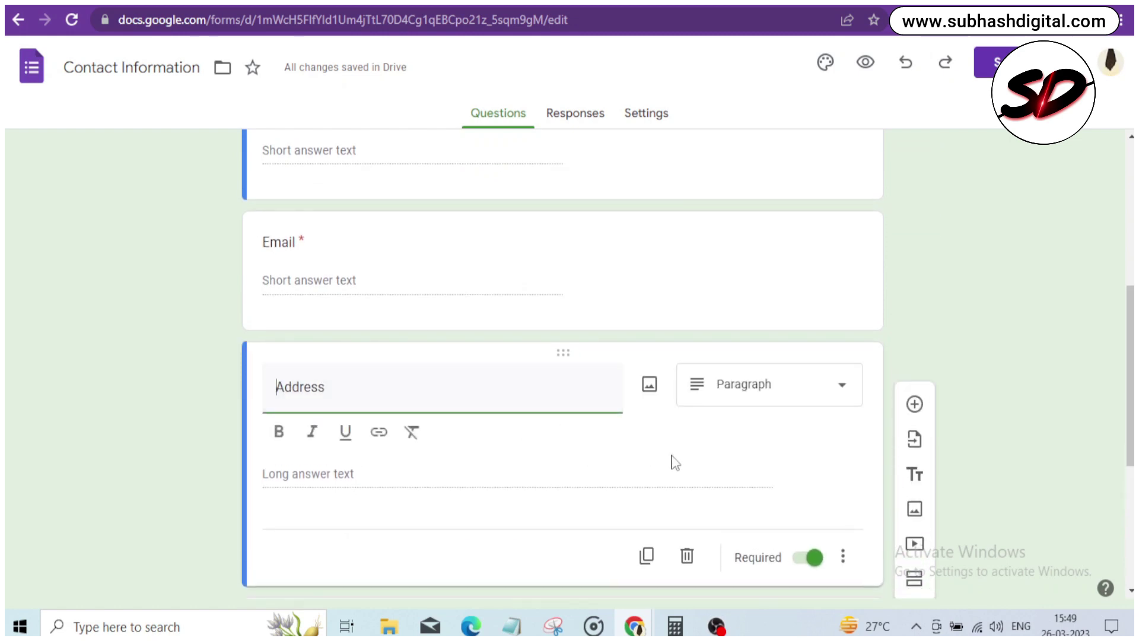
pyautogui.scroll(-3, 673, 460)
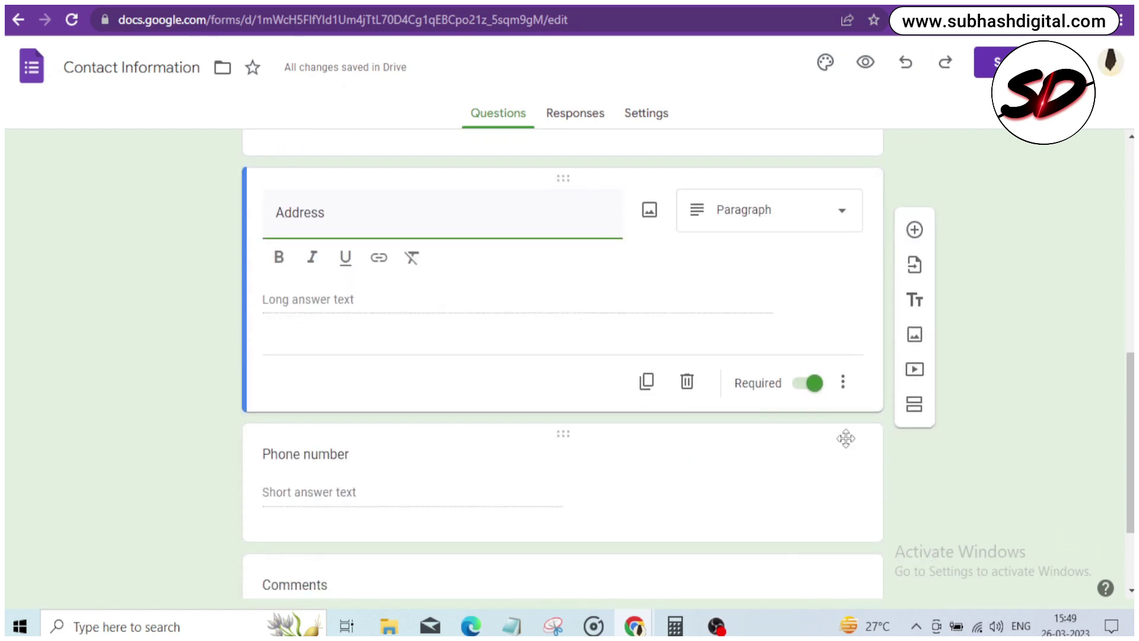
pyautogui.click(686, 383)
# Step: Delete the Comments question from the end of the form
pyautogui.scroll(4, 699, 376)
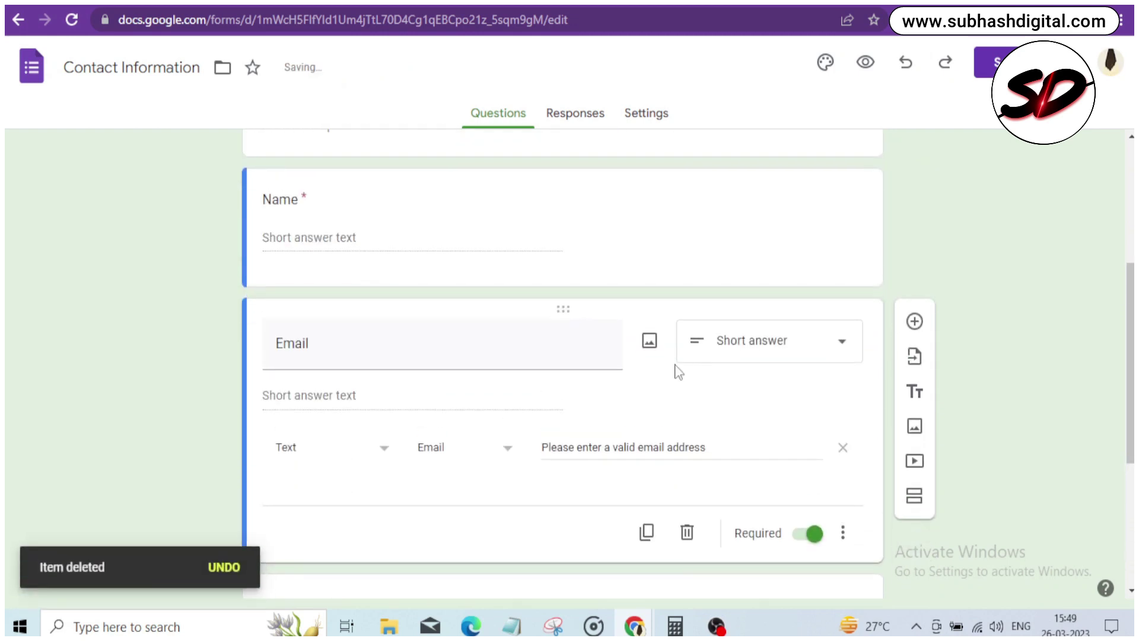
pyautogui.scroll(4, 166, 323)
pyautogui.scroll(-9, 216, 374)
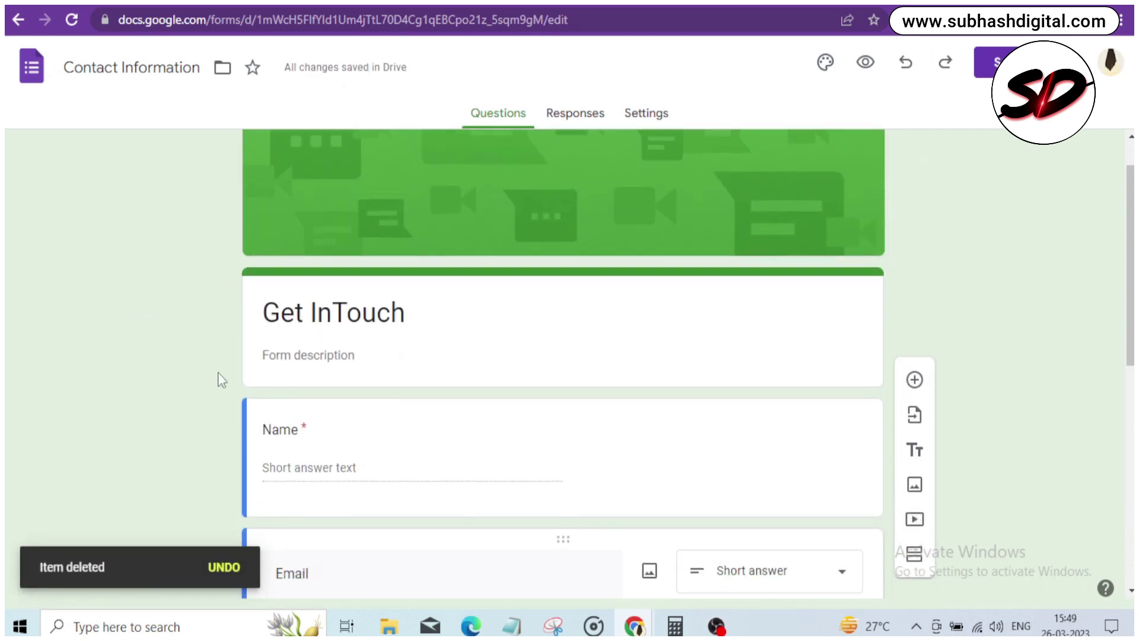
pyautogui.scroll(-1, 291, 368)
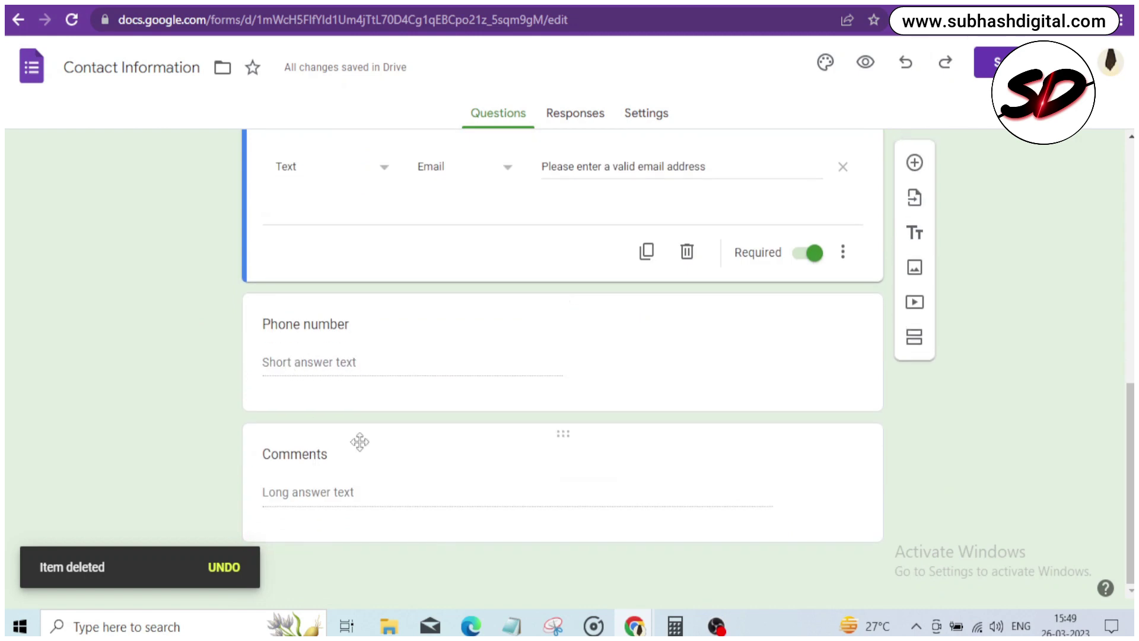
pyautogui.click(551, 484)
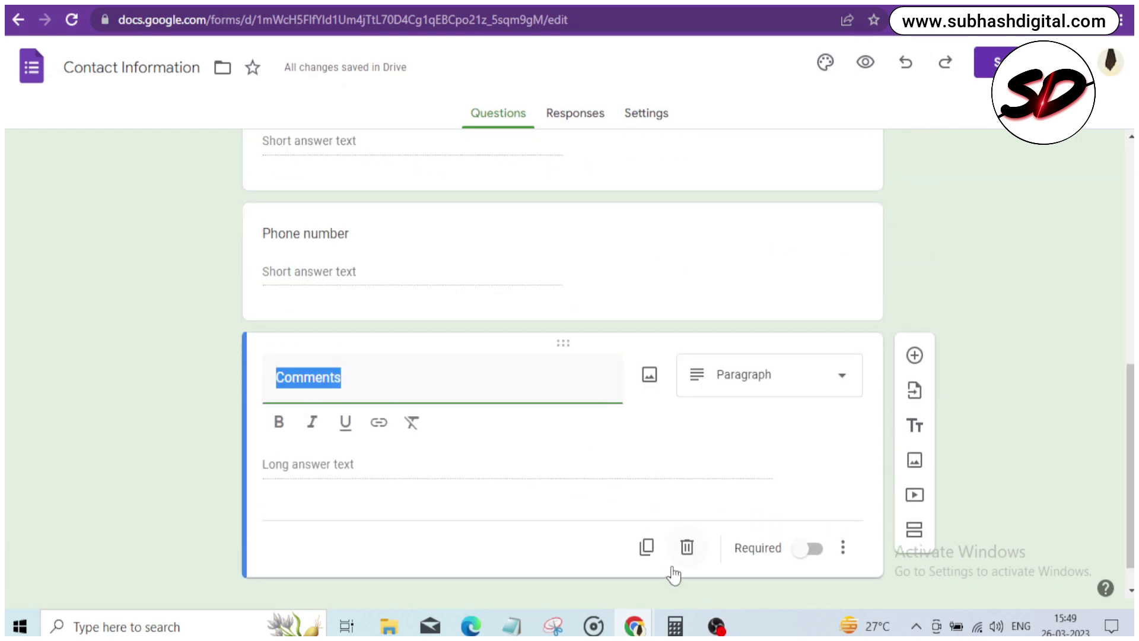
pyautogui.click(688, 546)
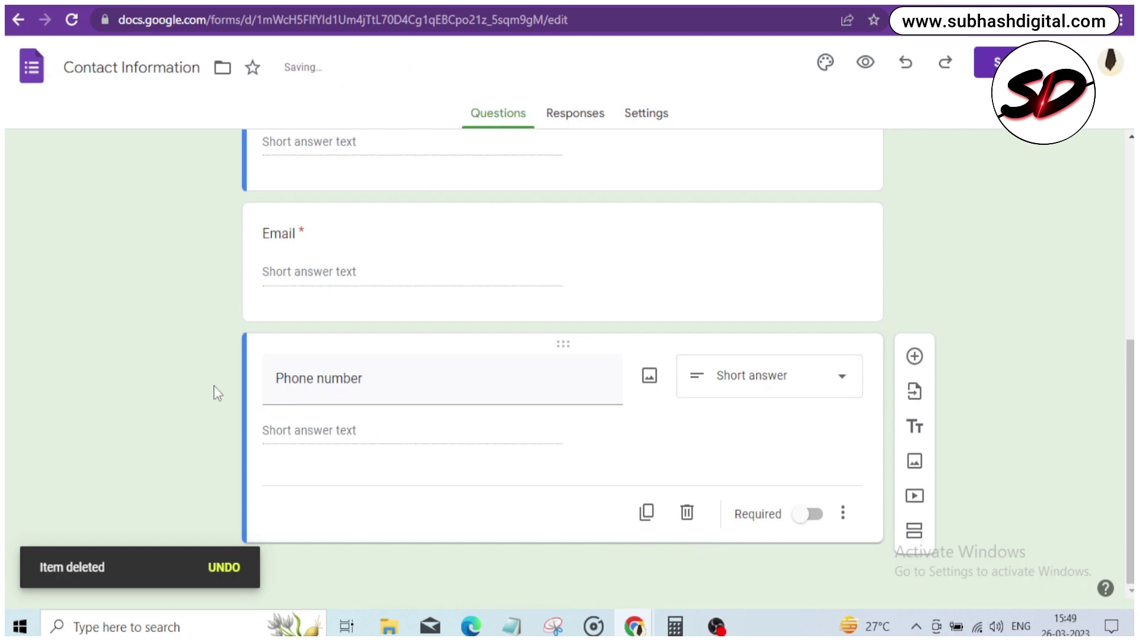
# Step: Rename the form's Phone number question to "Mobile Number"
pyautogui.click(377, 374)
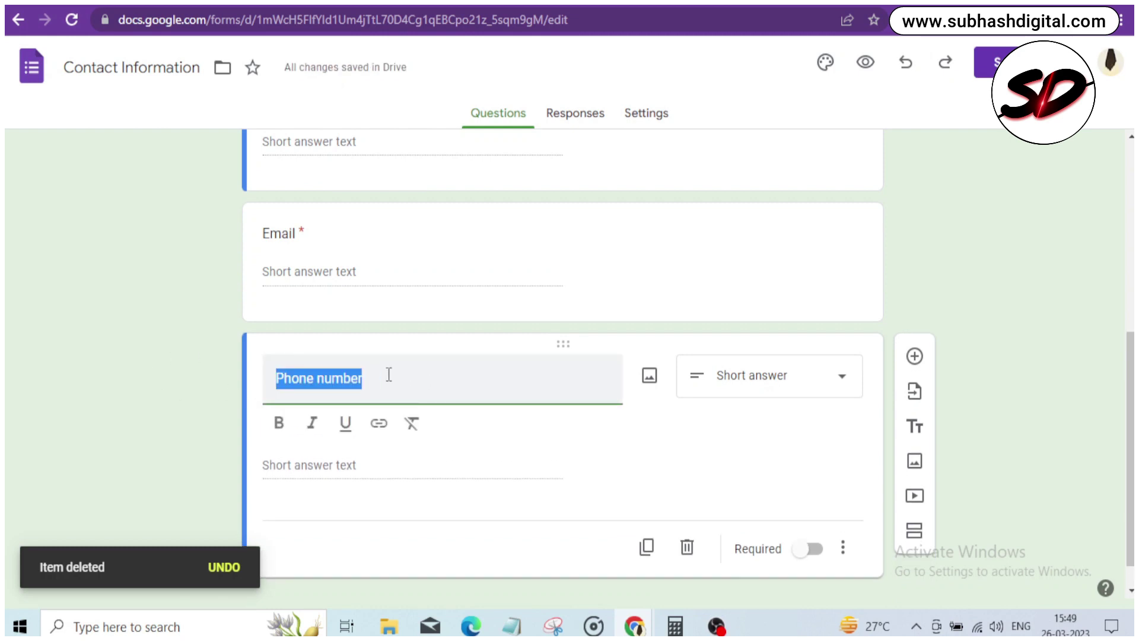
pyautogui.write('Mob')
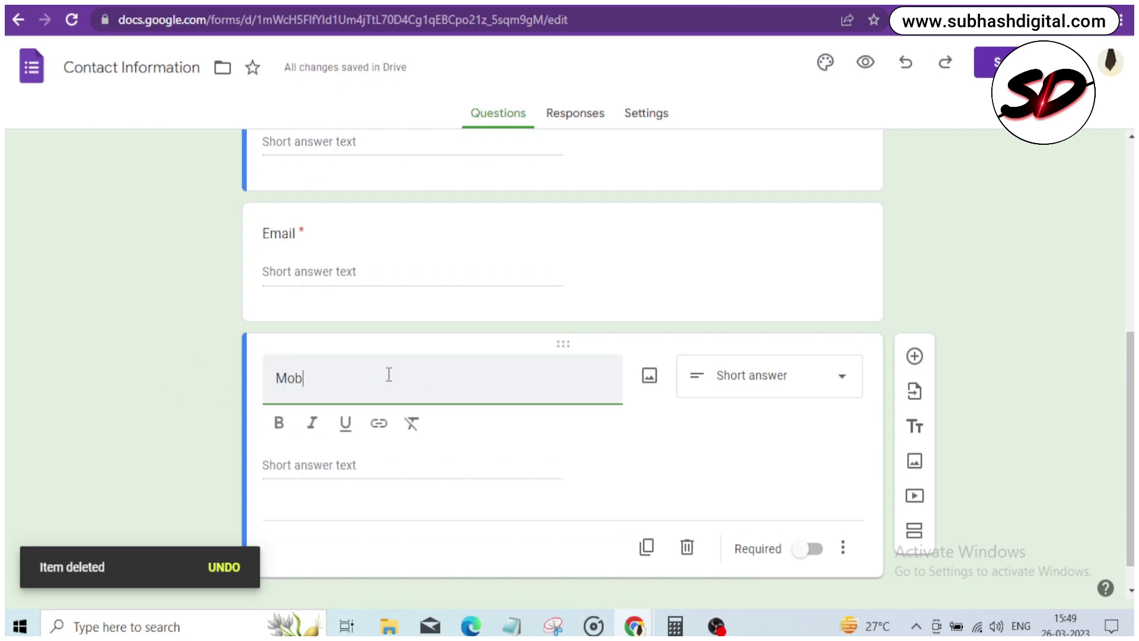
pyautogui.write('ile')
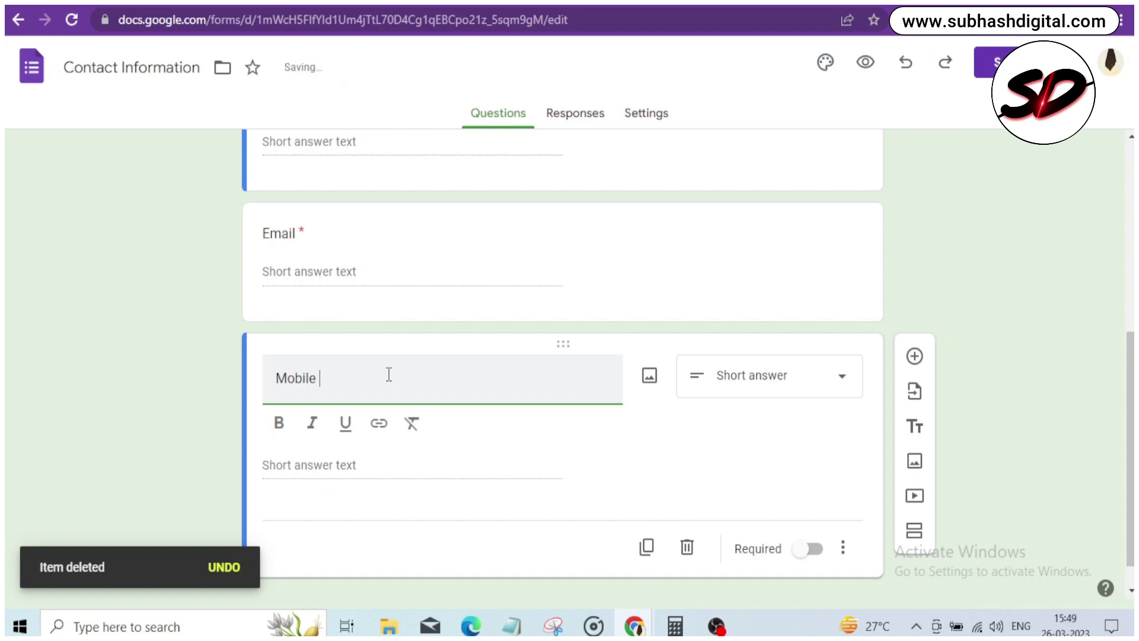
pyautogui.write(' Number')
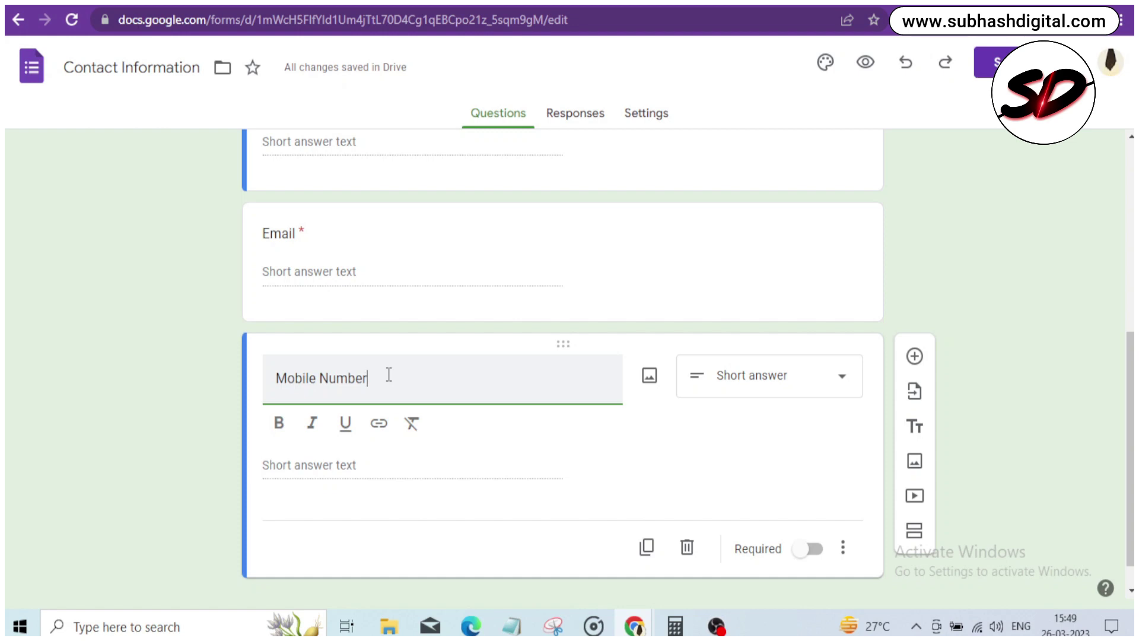
pyautogui.click(101, 449)
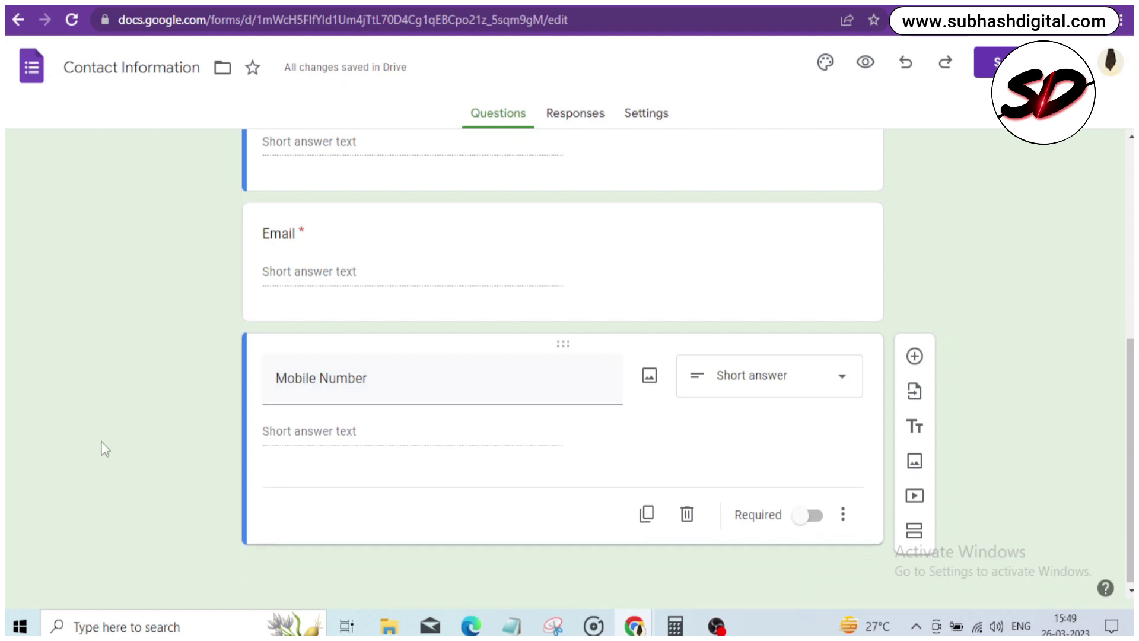
# Step: Make the Mobile Number question title bold and check over the form's remaining questions
pyautogui.tripleClick(329, 379)
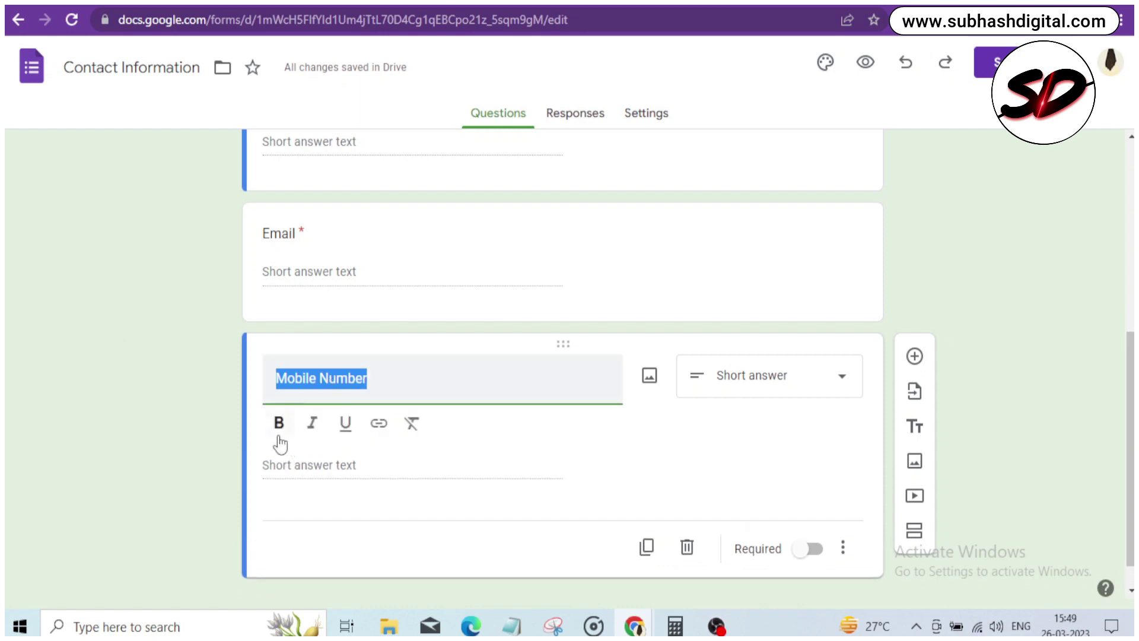
pyautogui.click(279, 423)
pyautogui.click(109, 391)
pyautogui.scroll(3, 112, 394)
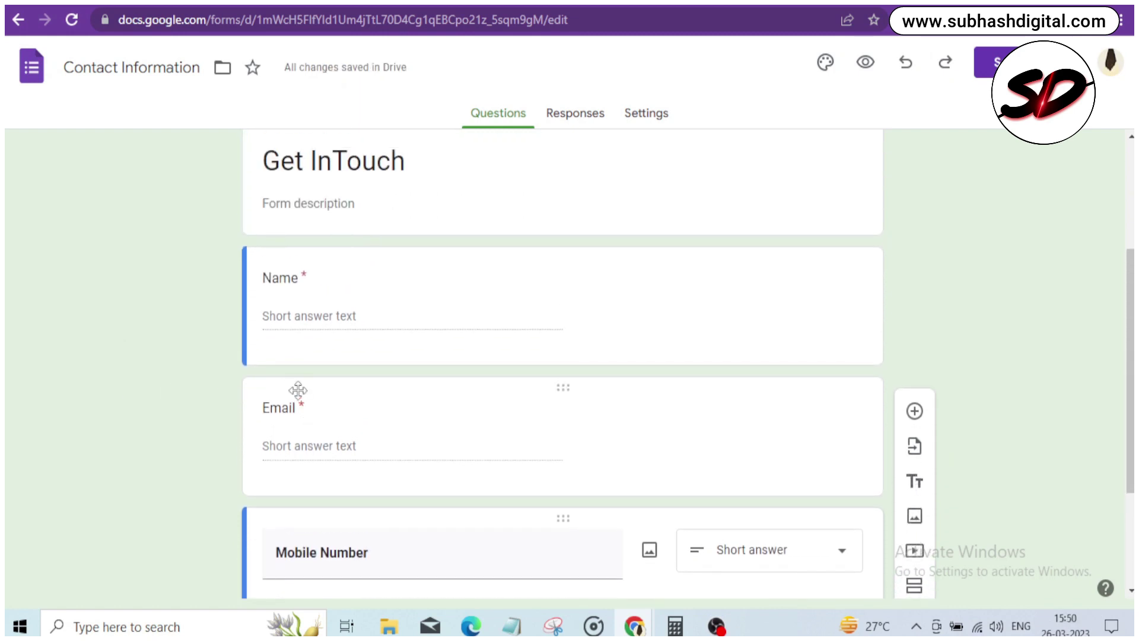
pyautogui.scroll(2, 298, 391)
pyautogui.scroll(-3, 294, 380)
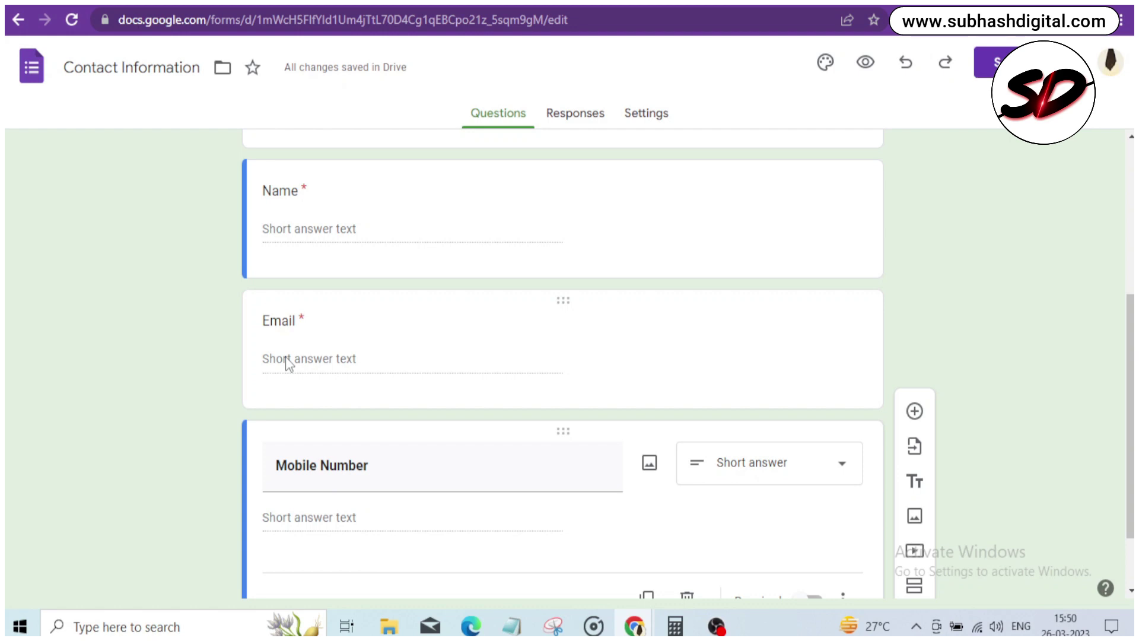
pyautogui.scroll(-1, 213, 328)
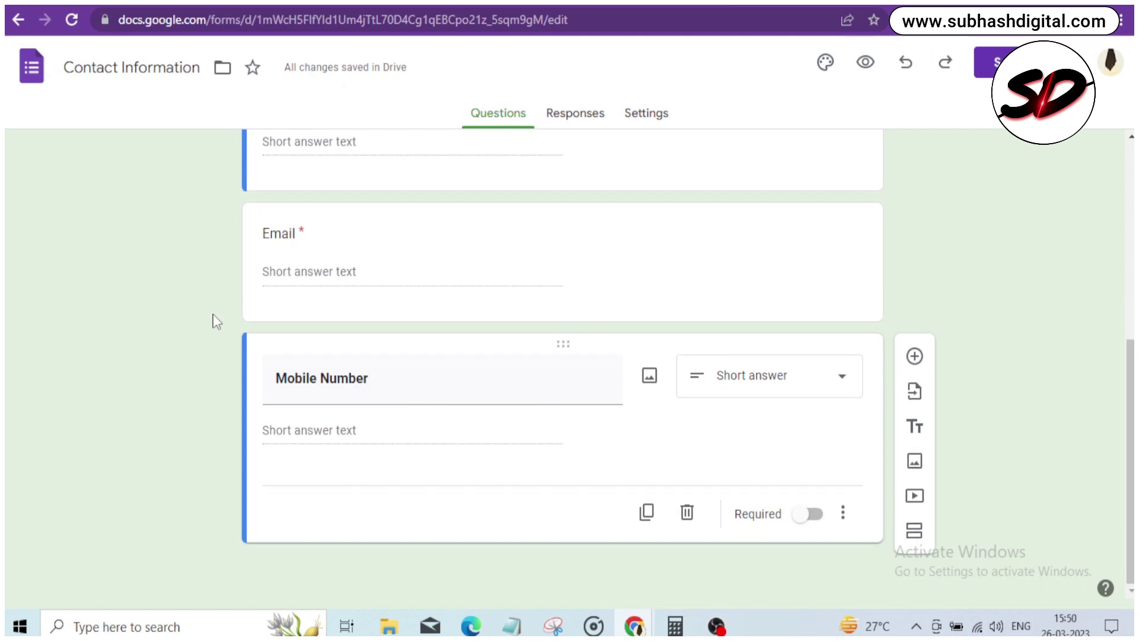
pyautogui.scroll(5, 215, 304)
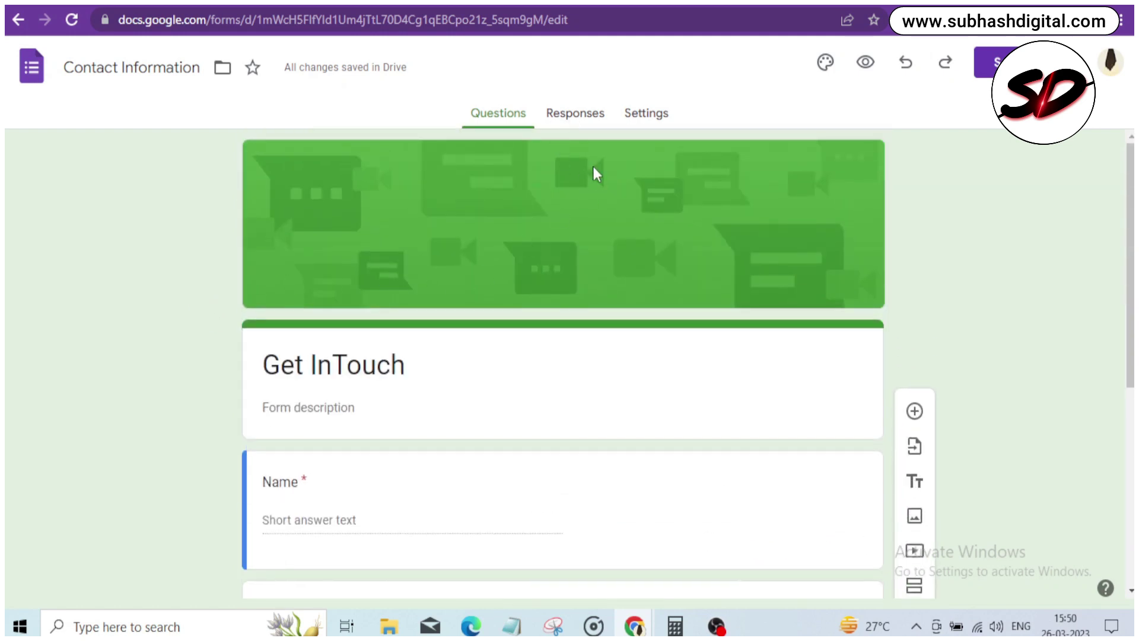
# Step: Copy the form's embed HTML code from its sending options and look through the recent forms offered in Google Sites
pyautogui.click(994, 67)
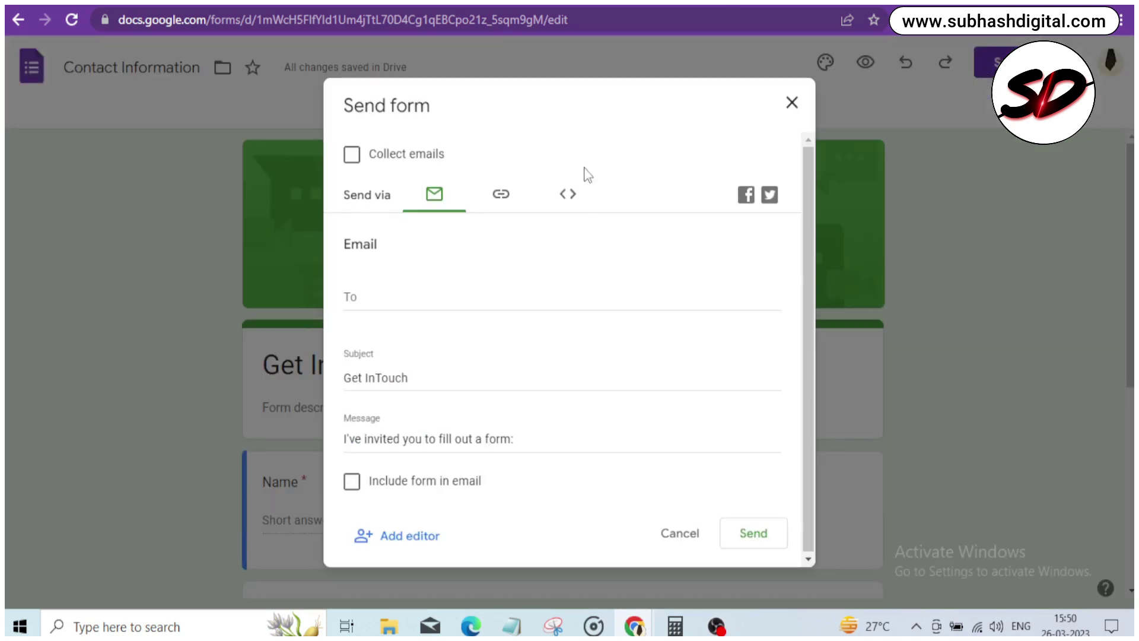
pyautogui.click(502, 202)
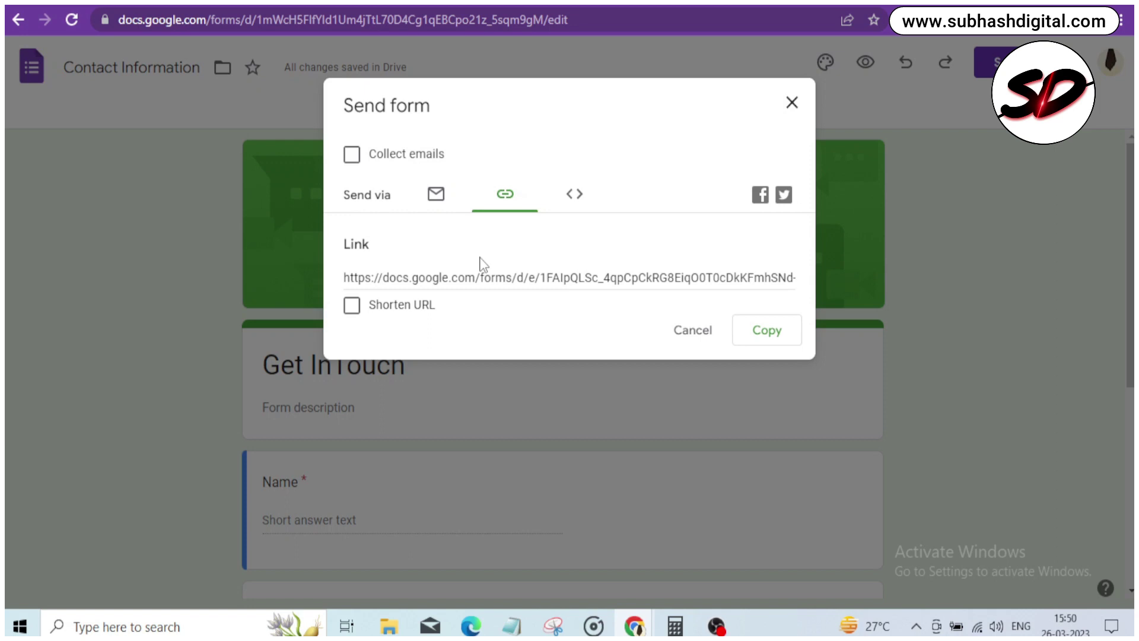
pyautogui.click(581, 196)
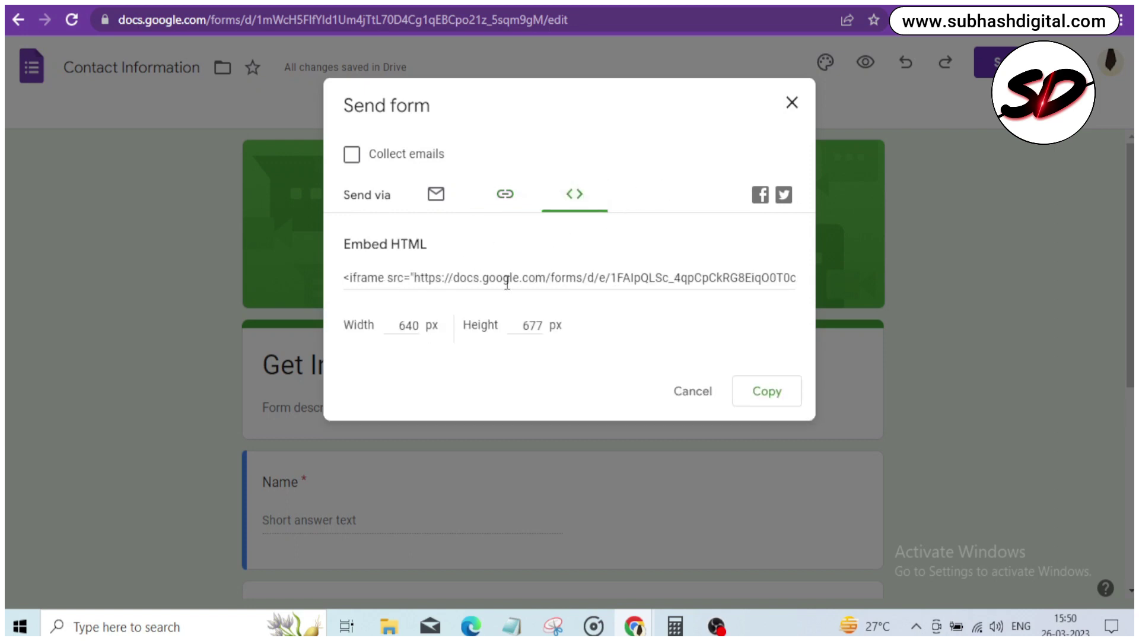
pyautogui.click(779, 395)
pyautogui.click(353, 158)
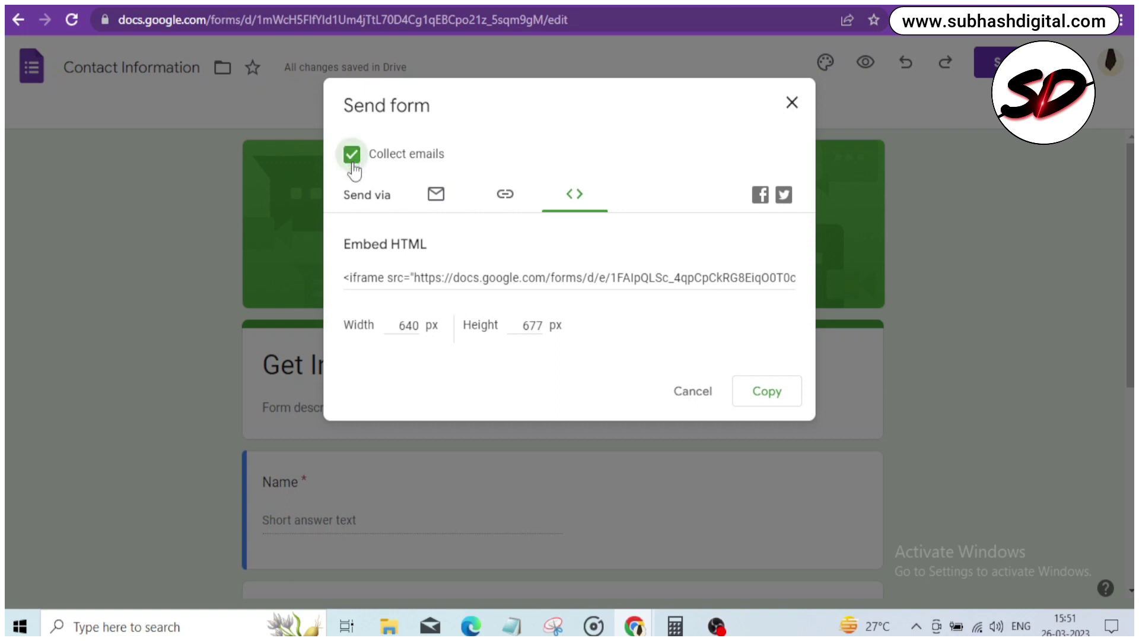
pyautogui.click(352, 155)
pyautogui.click(763, 393)
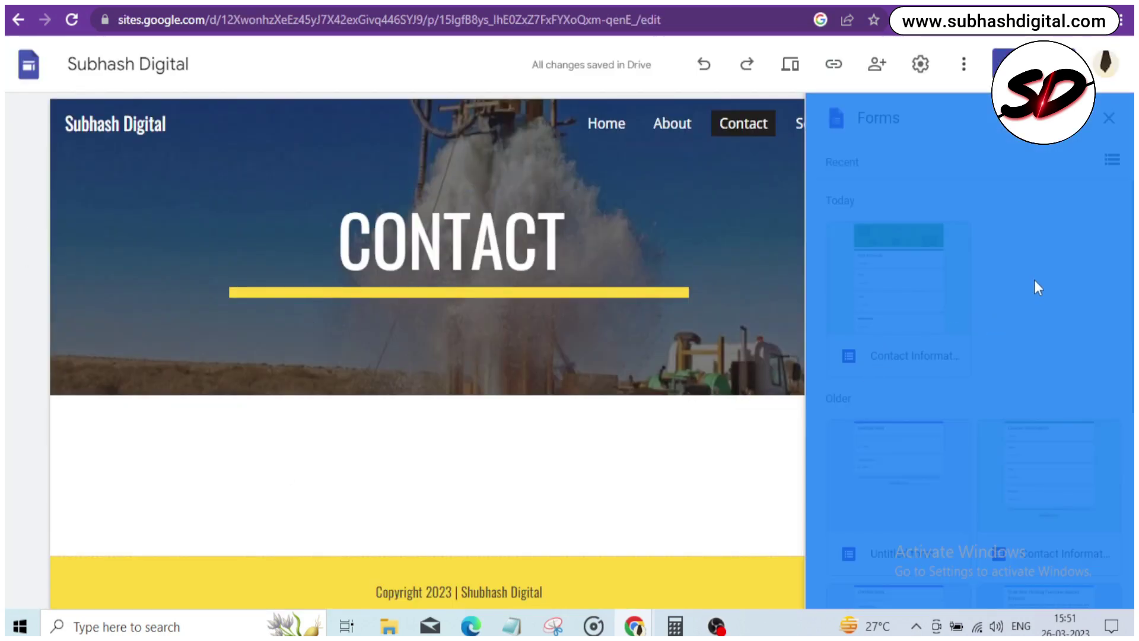
pyautogui.scroll(-5, 1038, 288)
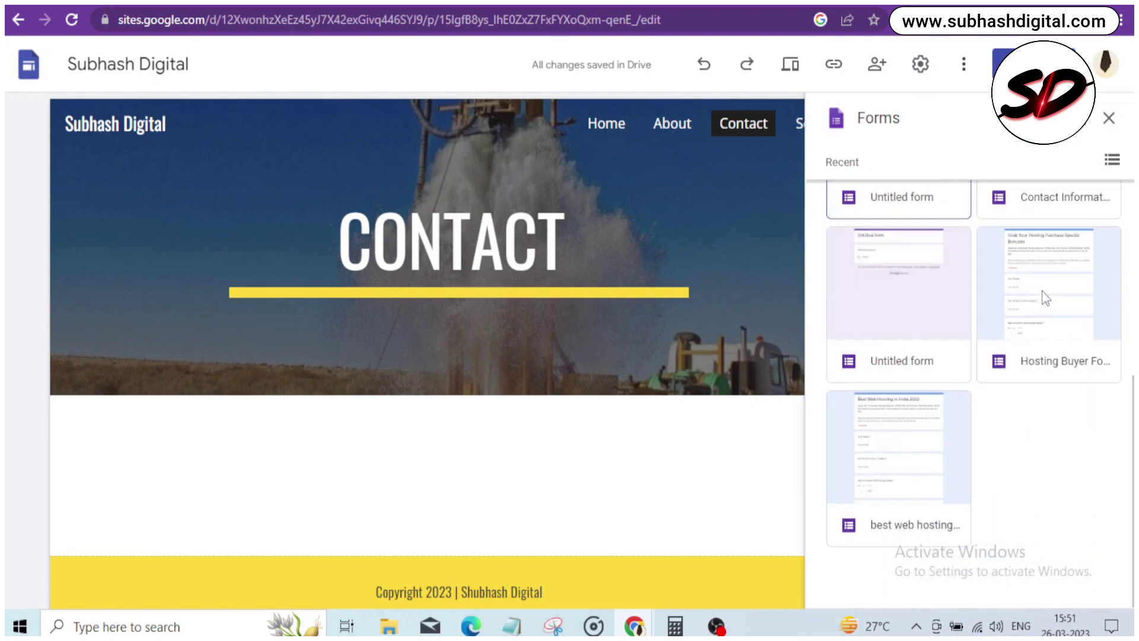
pyautogui.scroll(5, 1045, 300)
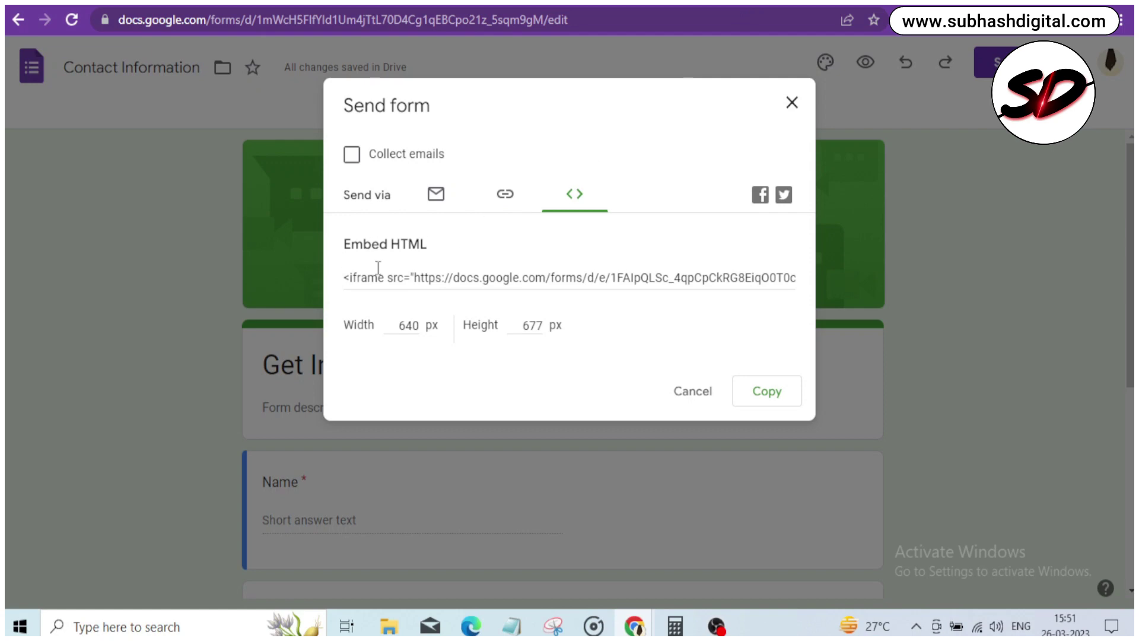
pyautogui.click(792, 103)
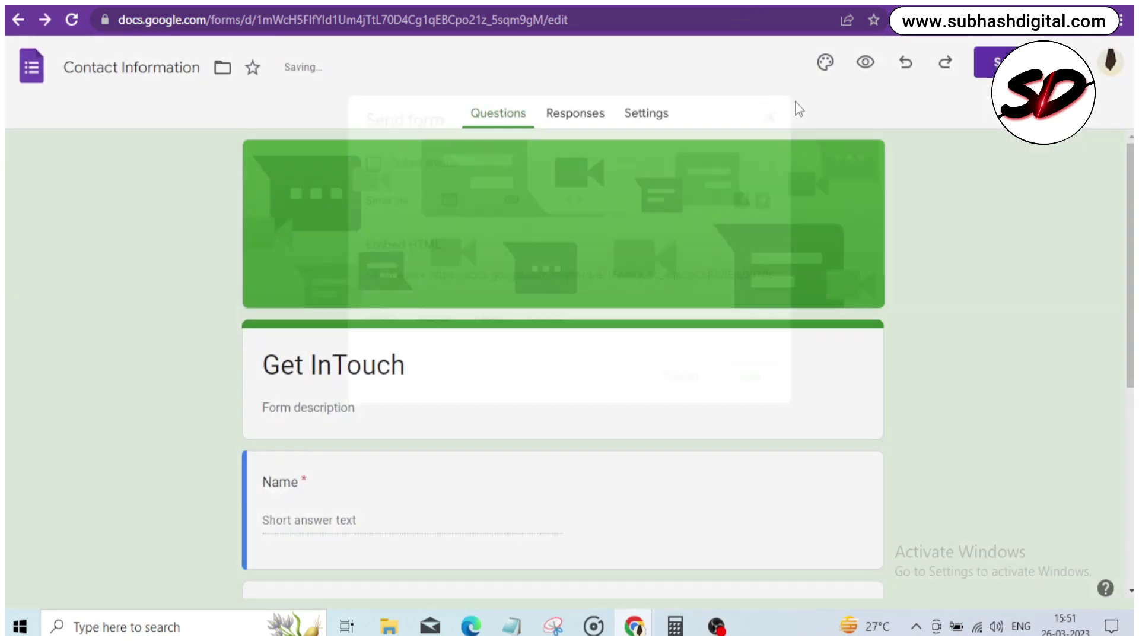
# Step: Switch to the Google Sites editor and insert today's Contact Information form into the Contact page
pyautogui.hotkey('ctrl', 'Tab')
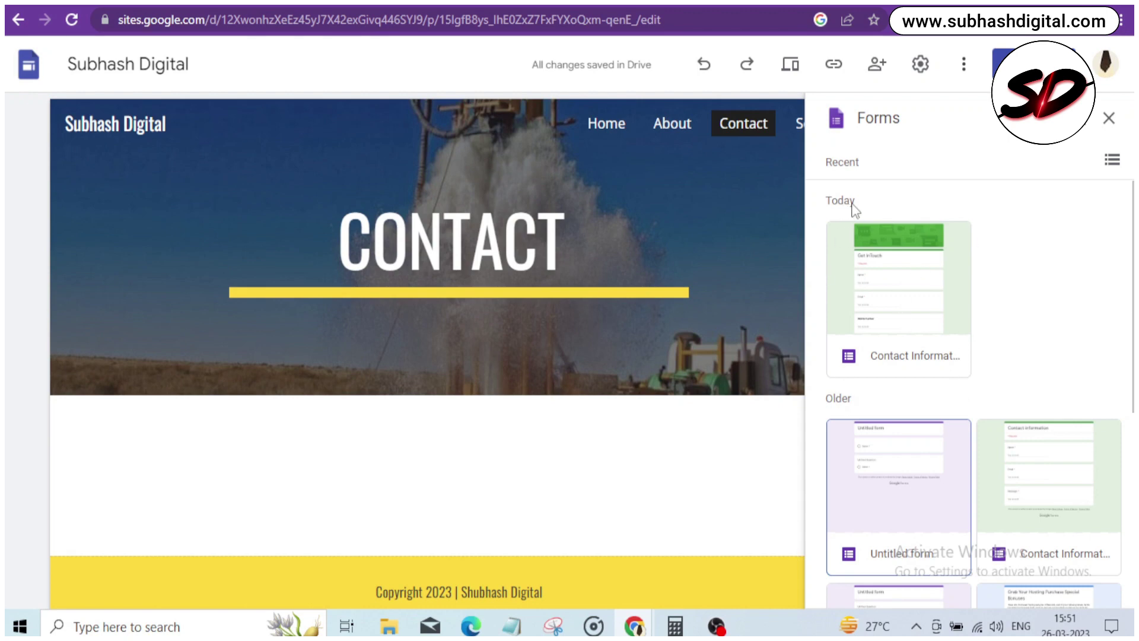
pyautogui.click(1107, 120)
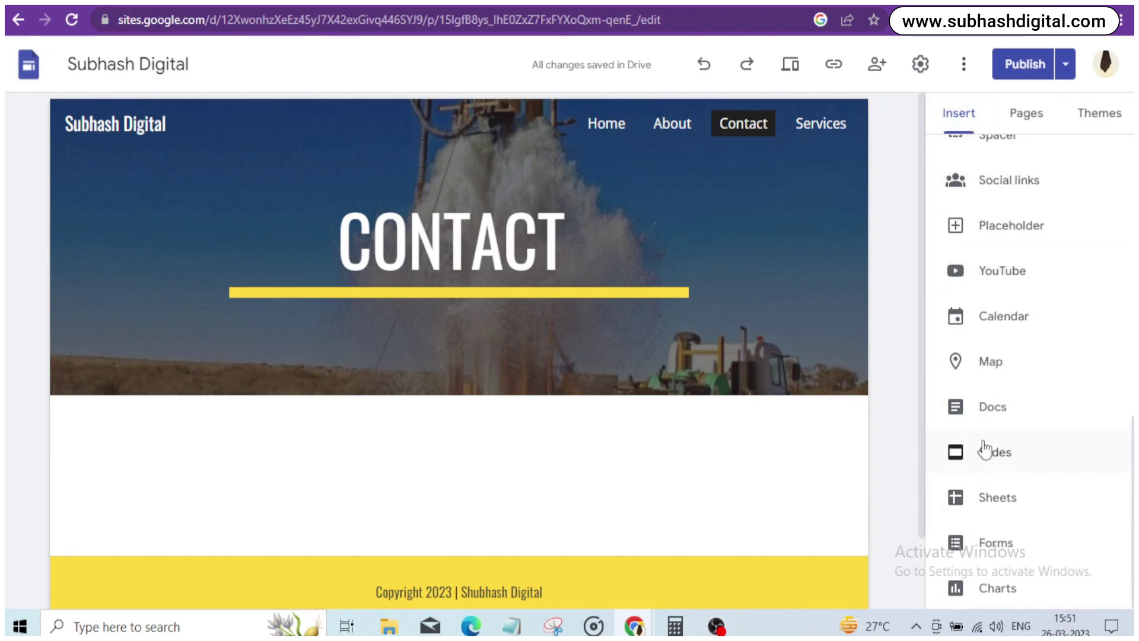
pyautogui.click(977, 553)
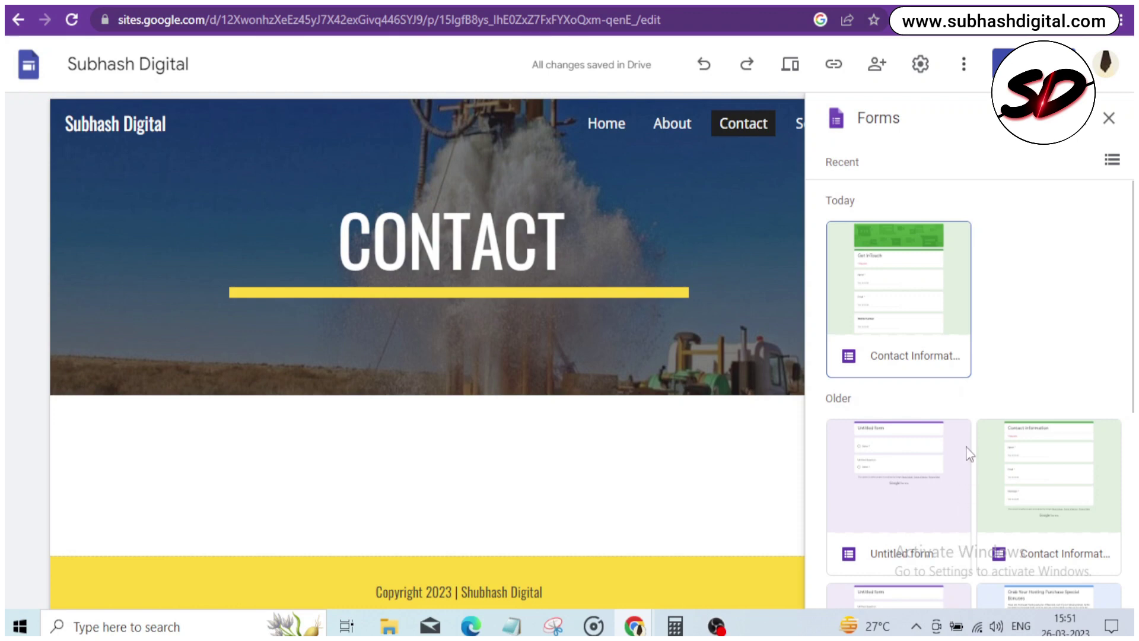
pyautogui.click(902, 290)
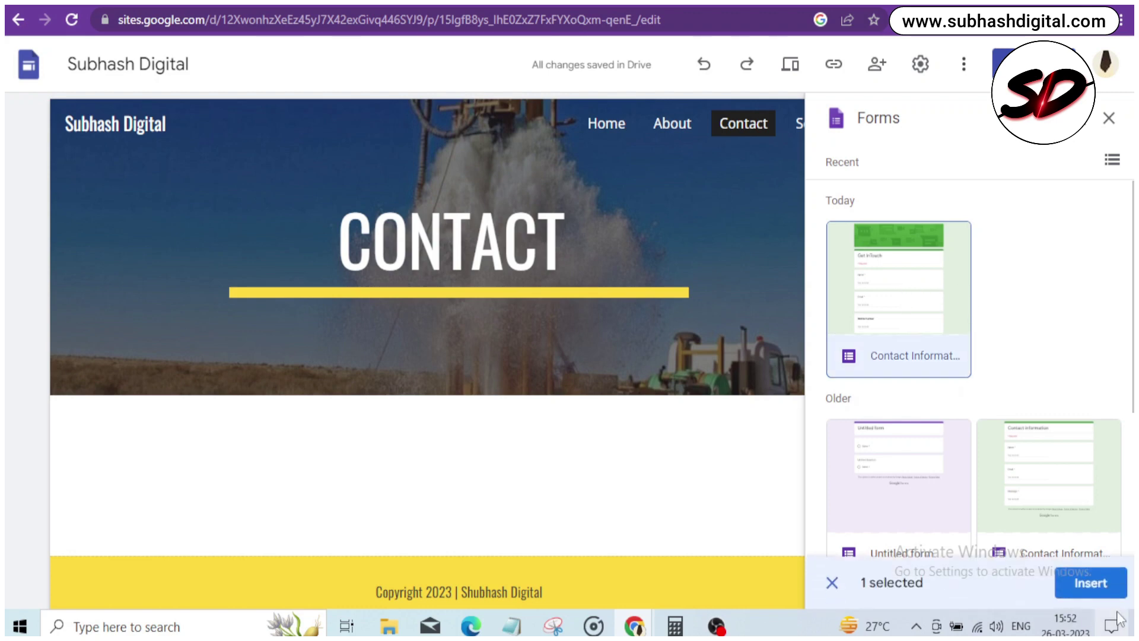
pyautogui.click(1091, 583)
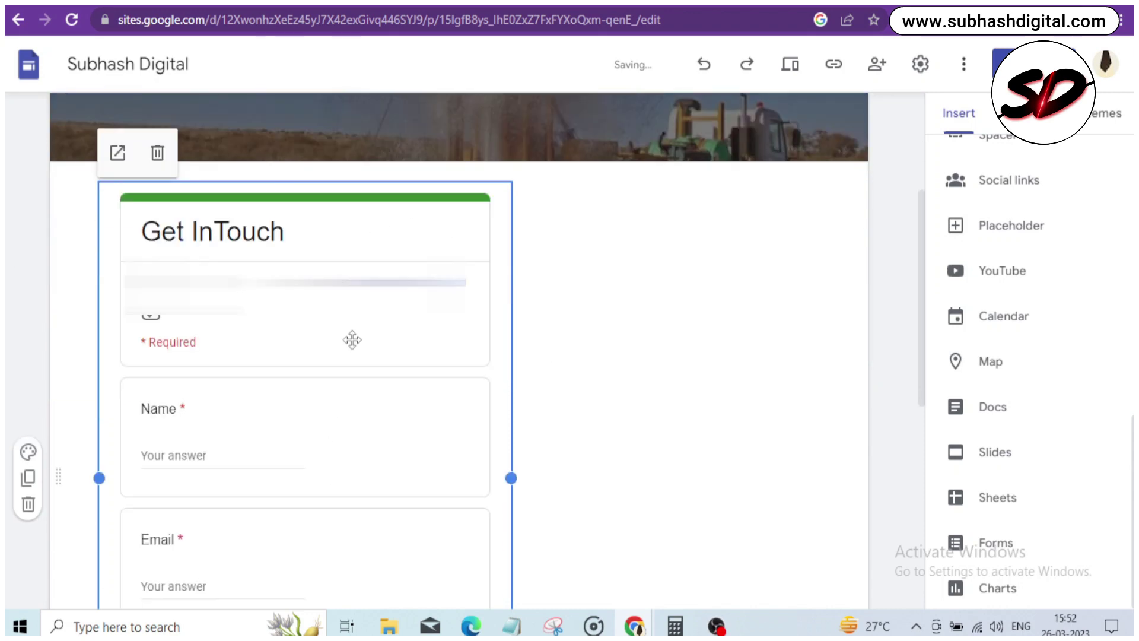
# Step: Widen the embedded form to fill the Contact page's content width and check it down to the footer
pyautogui.moveTo(510, 478); pyautogui.dragTo(843, 492)
pyautogui.scroll(-8, 648, 313)
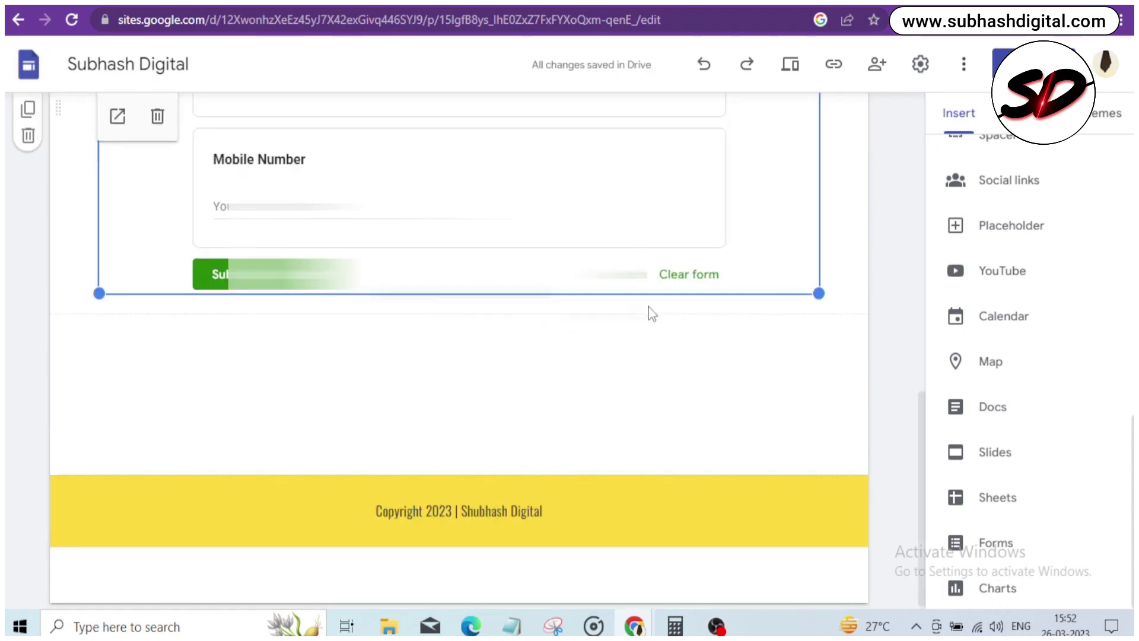
pyautogui.scroll(8, 648, 313)
pyautogui.scroll(-6, 651, 307)
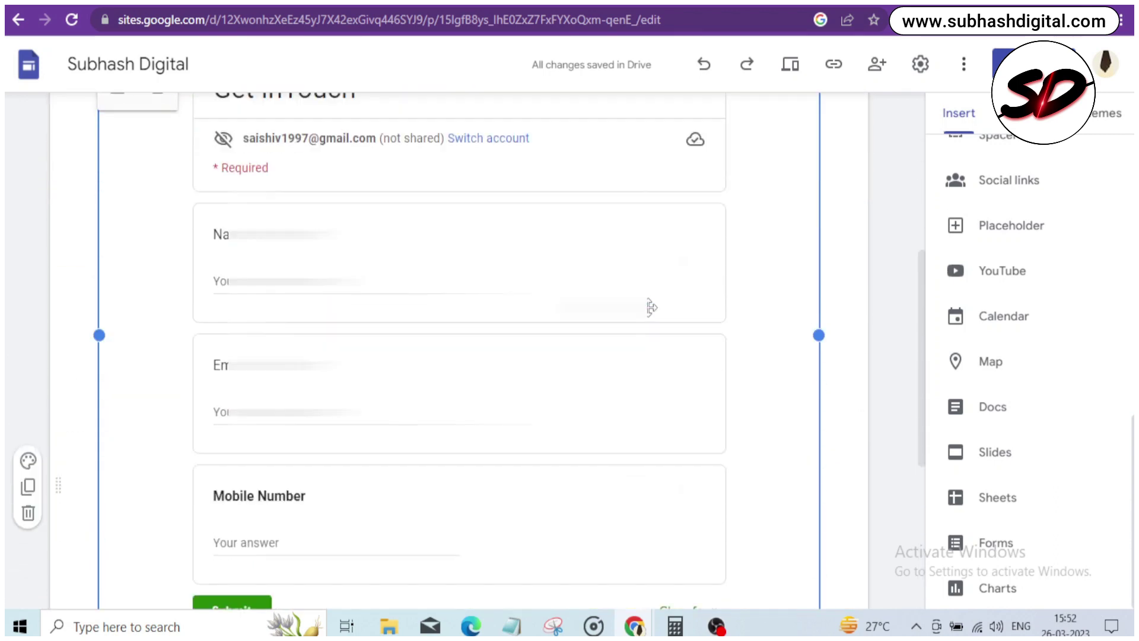
pyautogui.scroll(10, 702, 363)
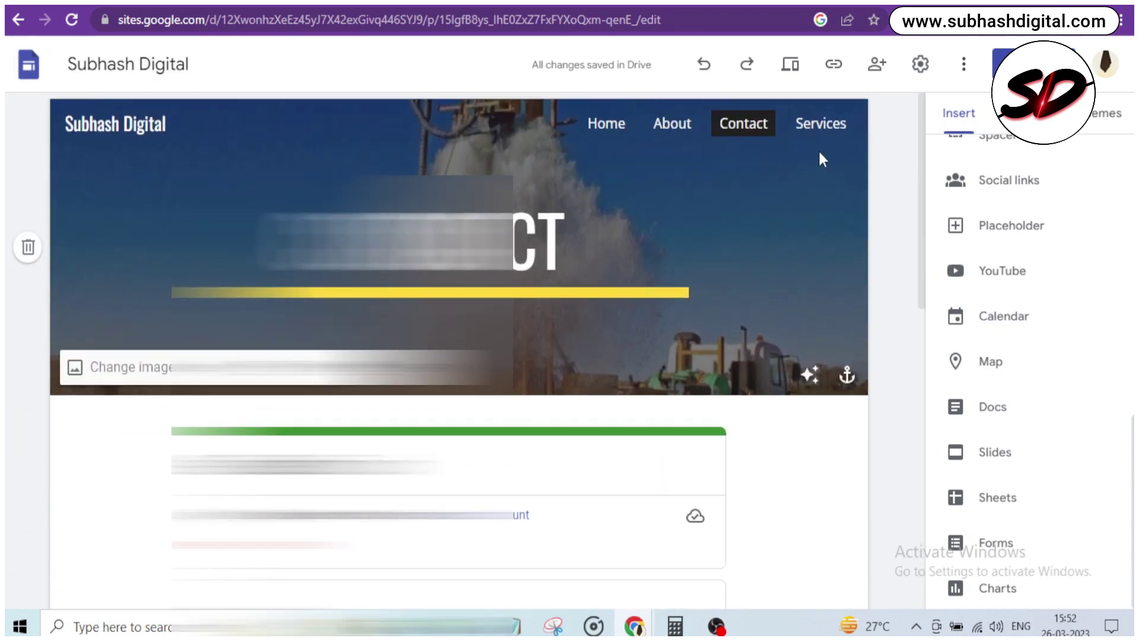
# Step: Open the Services page and insert the content block with three images, each with a heading and text below
pyautogui.click(821, 123)
pyautogui.doubleClick(497, 439)
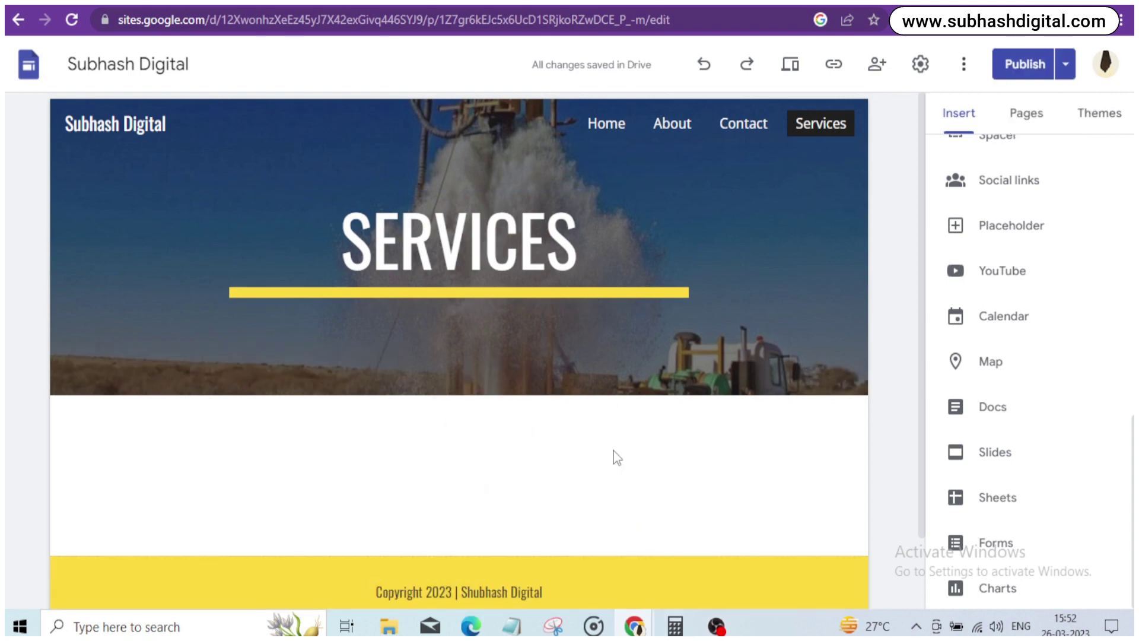
pyautogui.scroll(10, 1045, 356)
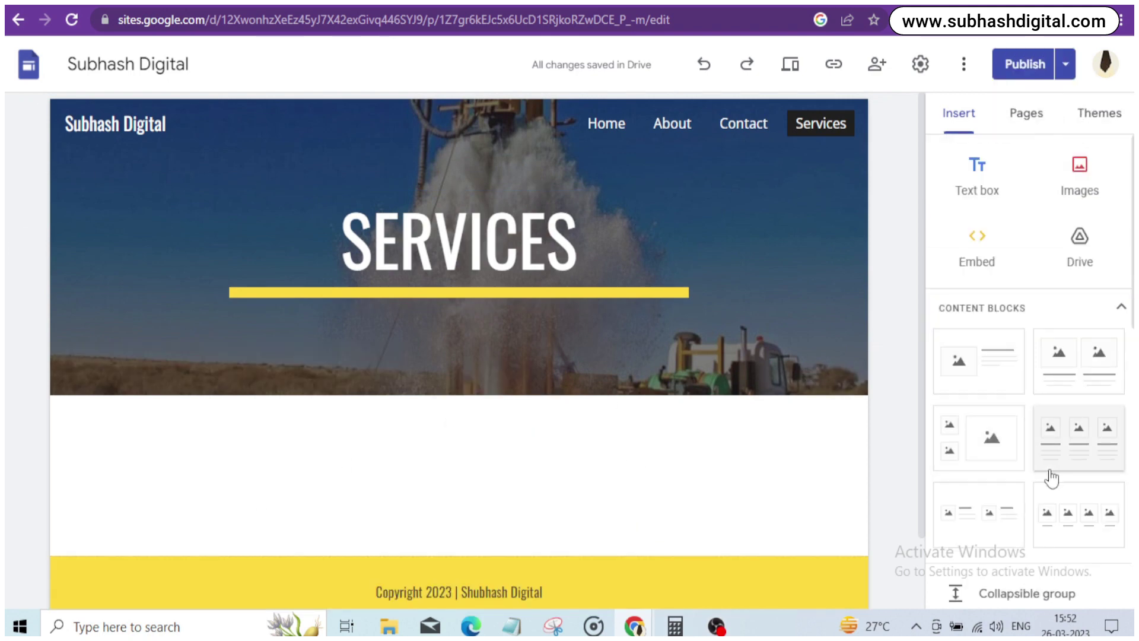
pyautogui.click(1068, 457)
# Step: Upload the image pngwing.com (5) from Downloads into all three image placeholders of the Services content block
pyautogui.click(217, 329)
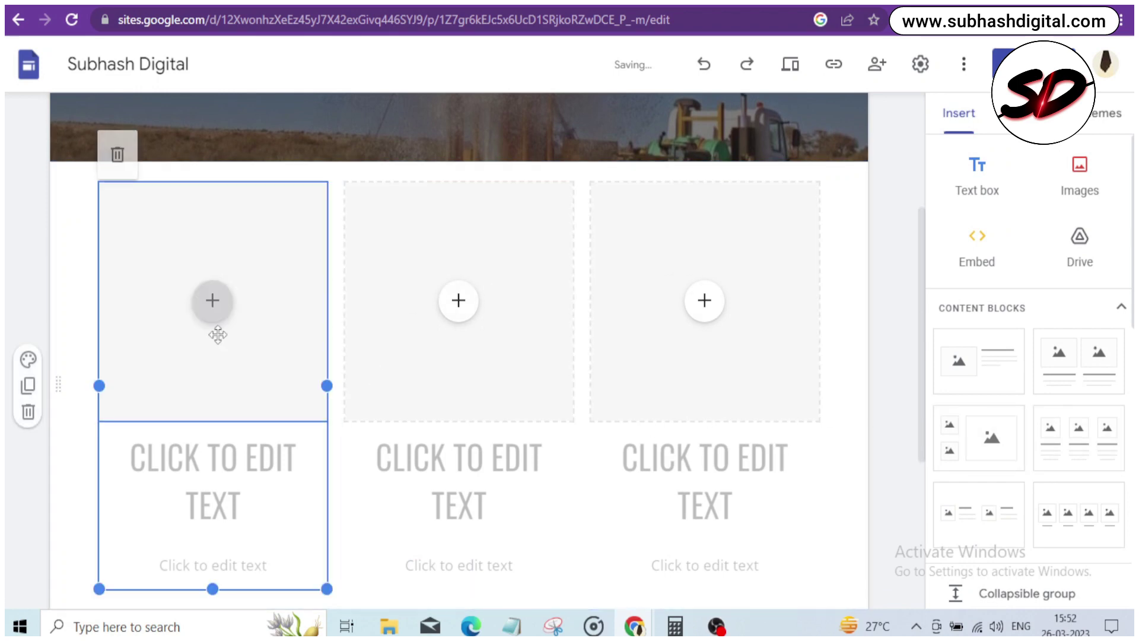
pyautogui.click(211, 305)
pyautogui.click(261, 357)
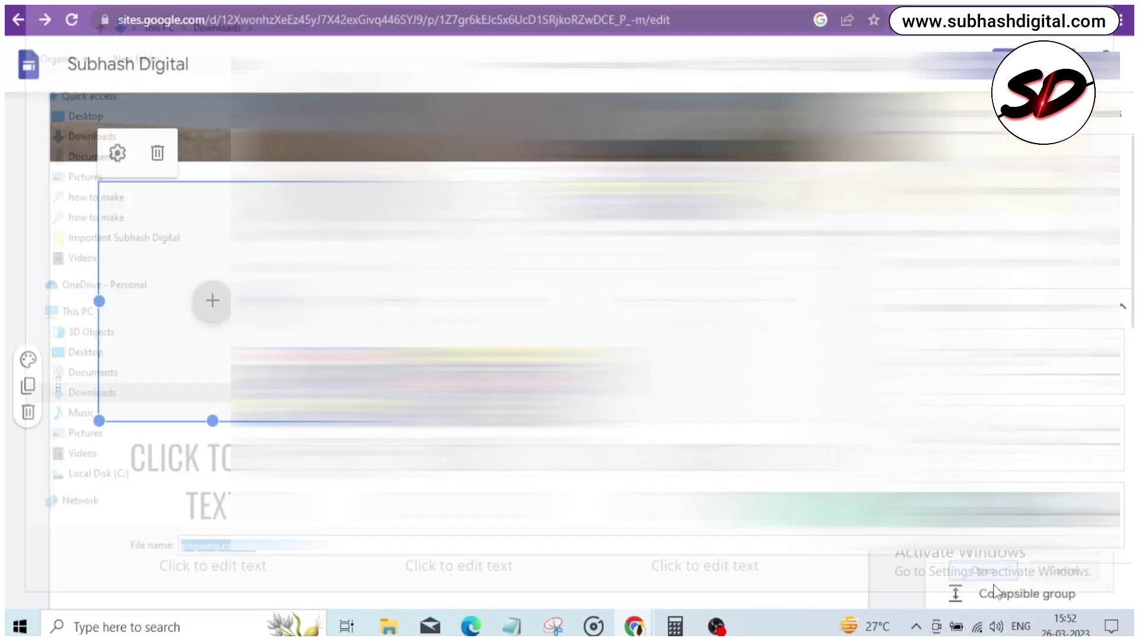
pyautogui.click(459, 299)
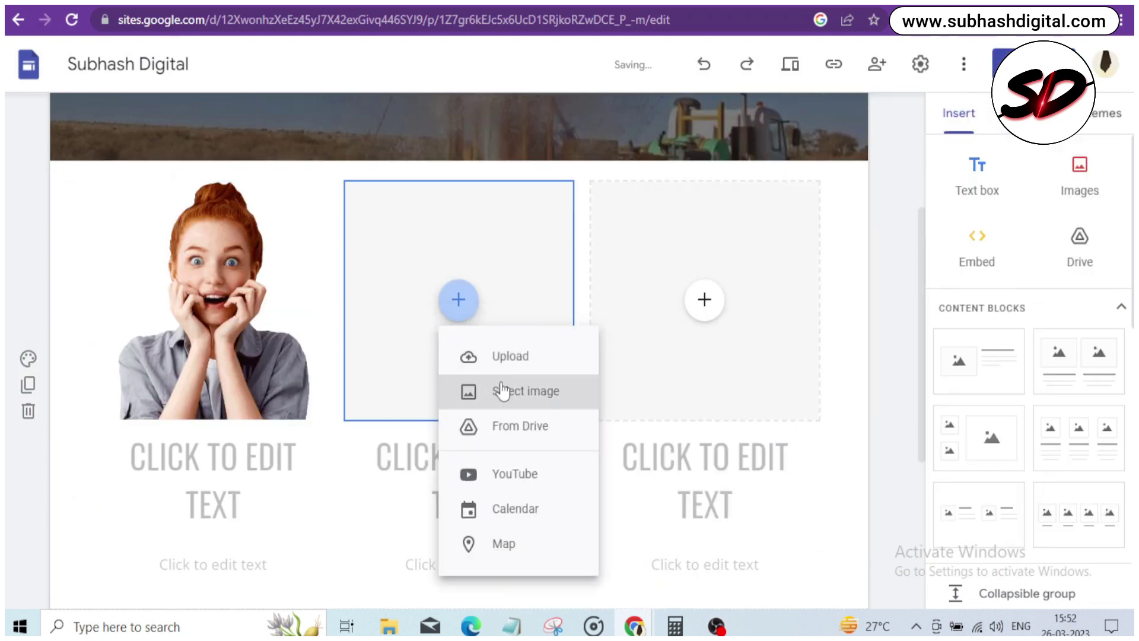
pyautogui.click(500, 358)
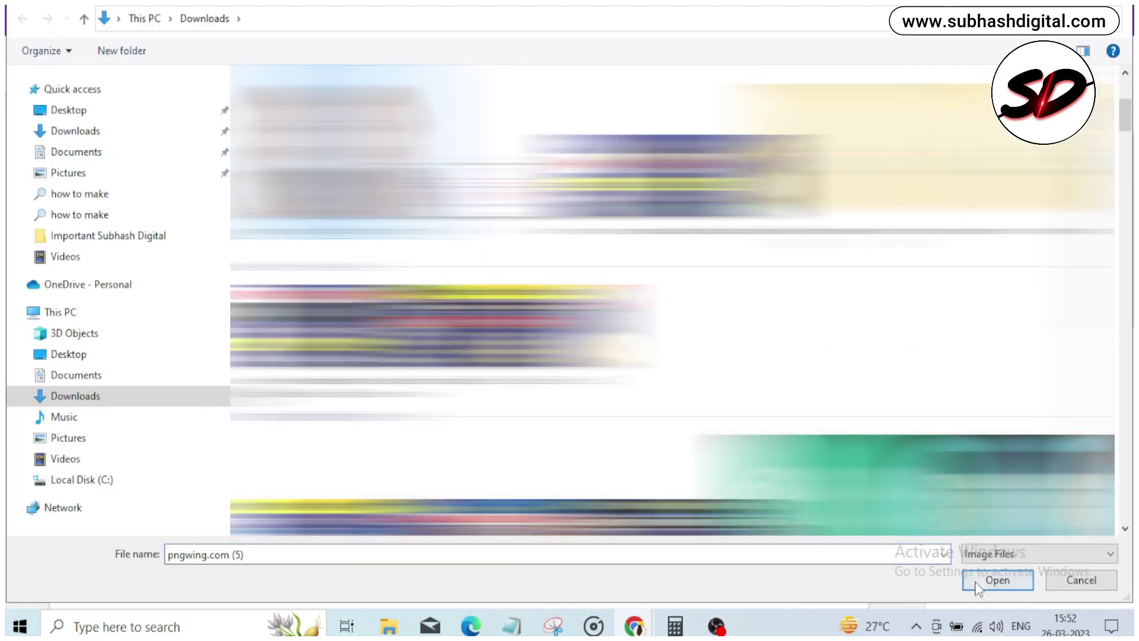
pyautogui.click(997, 579)
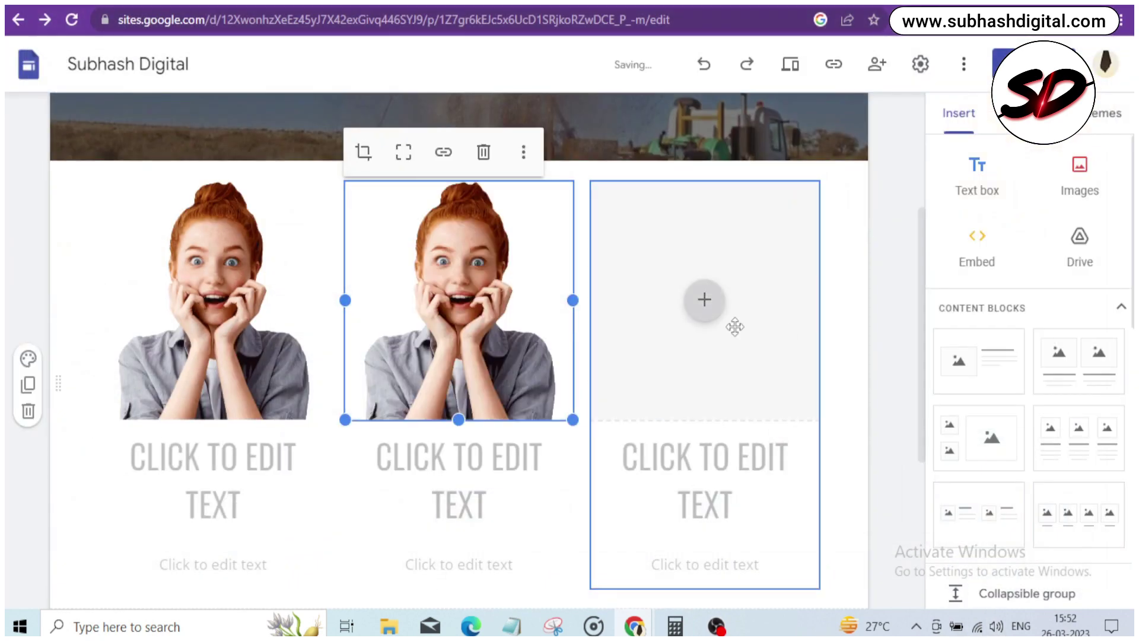
pyautogui.click(706, 305)
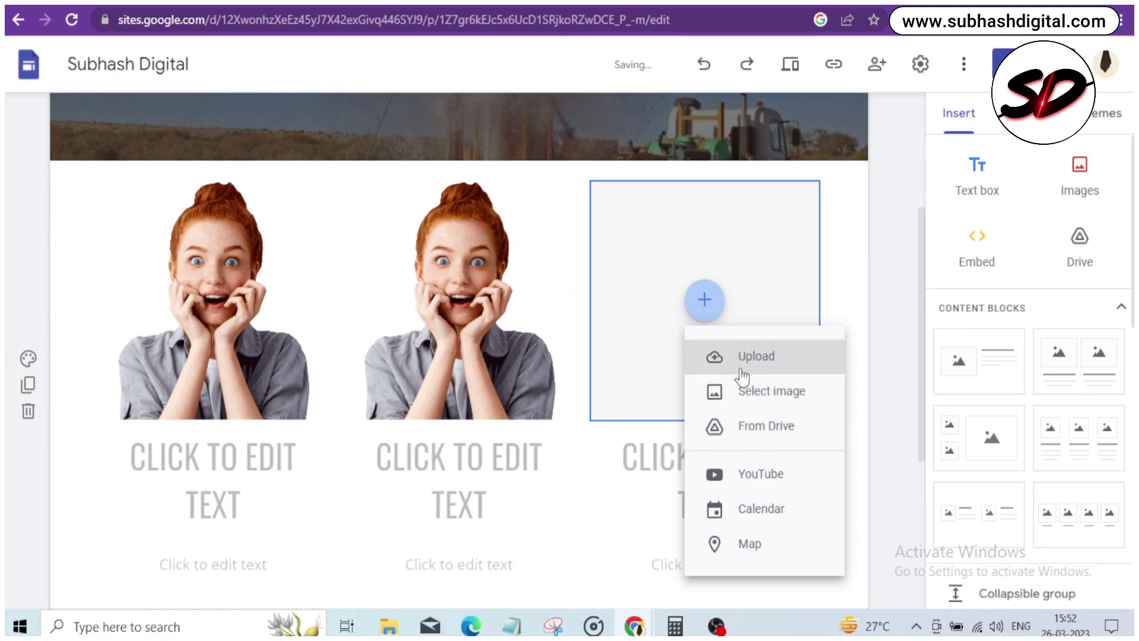
pyautogui.click(731, 356)
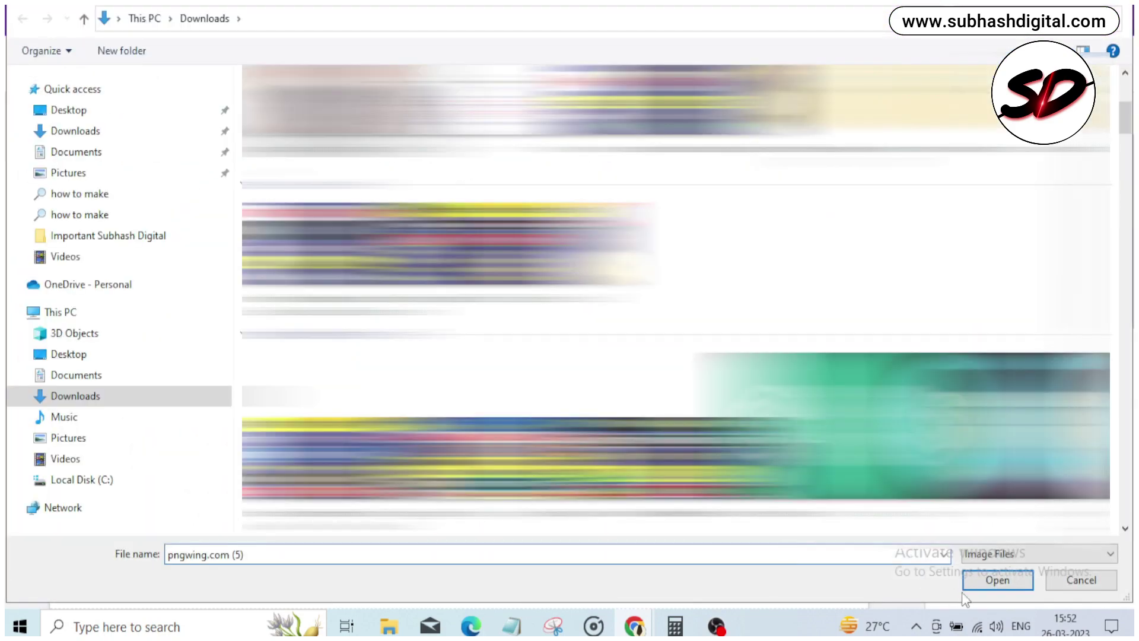
pyautogui.click(998, 580)
# Step: Enter DIGITAL MARKETING, SEO and SMM as the headings below the three images
pyautogui.click(168, 503)
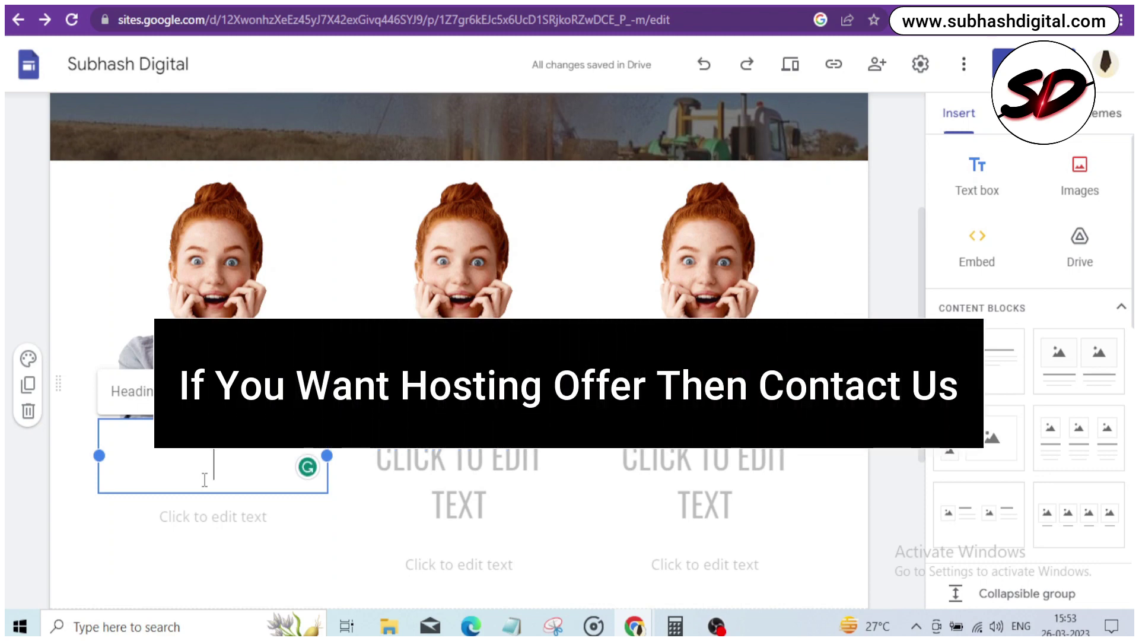
pyautogui.write('DIGITAL MARKETING')
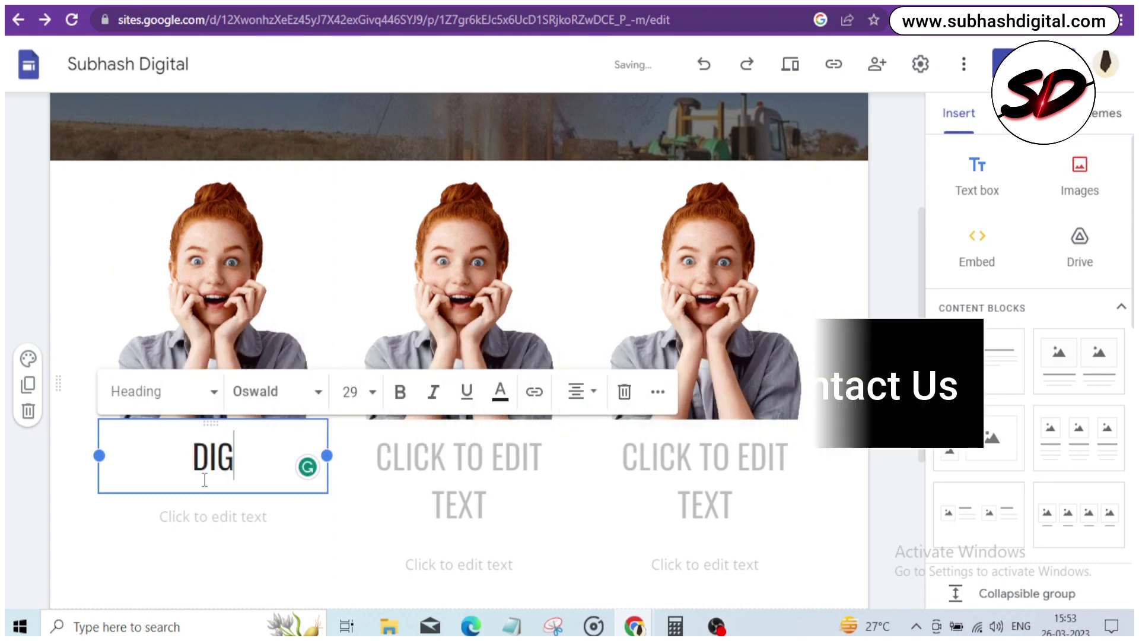
pyautogui.click(448, 456)
pyautogui.write('SEO')
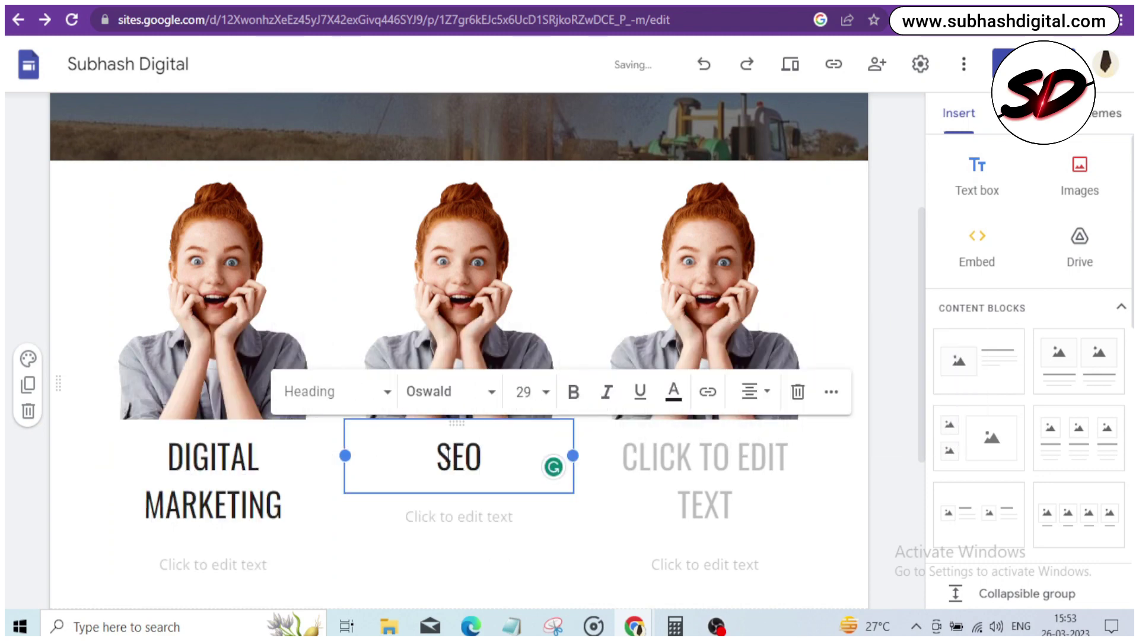
pyautogui.click(705, 469)
pyautogui.scroll(2, 683, 423)
pyautogui.write('SMM')
# Step: Set the DIGITAL MARKETING heading to font size 18 and make it bold
pyautogui.scroll(-5, 682, 423)
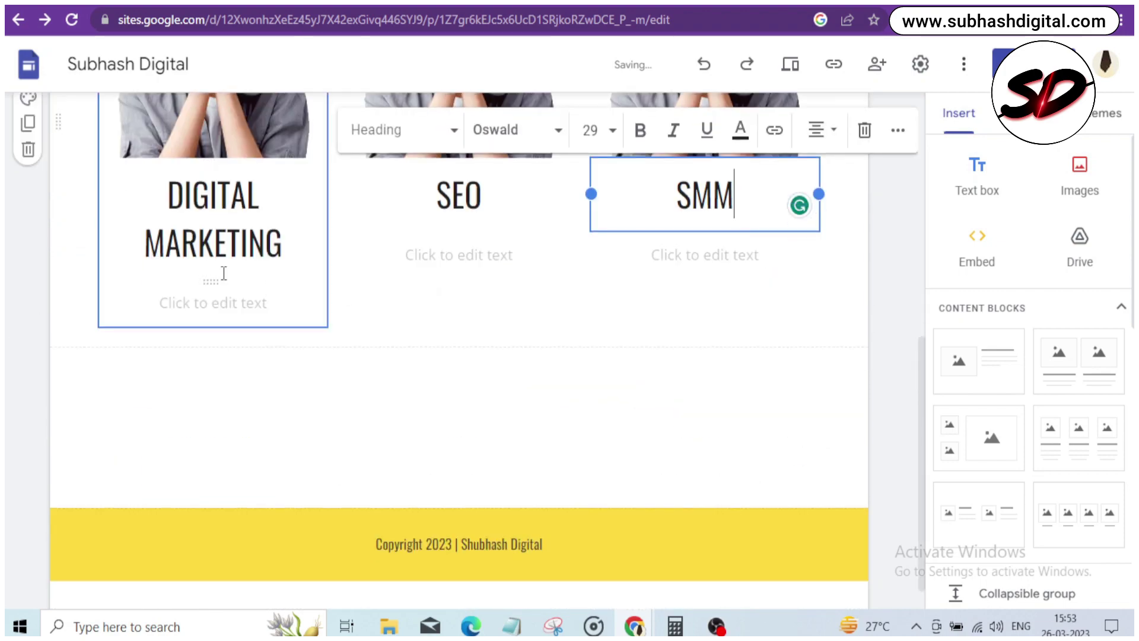
pyautogui.scroll(1, 224, 269)
pyautogui.tripleClick(214, 306)
pyautogui.click(351, 217)
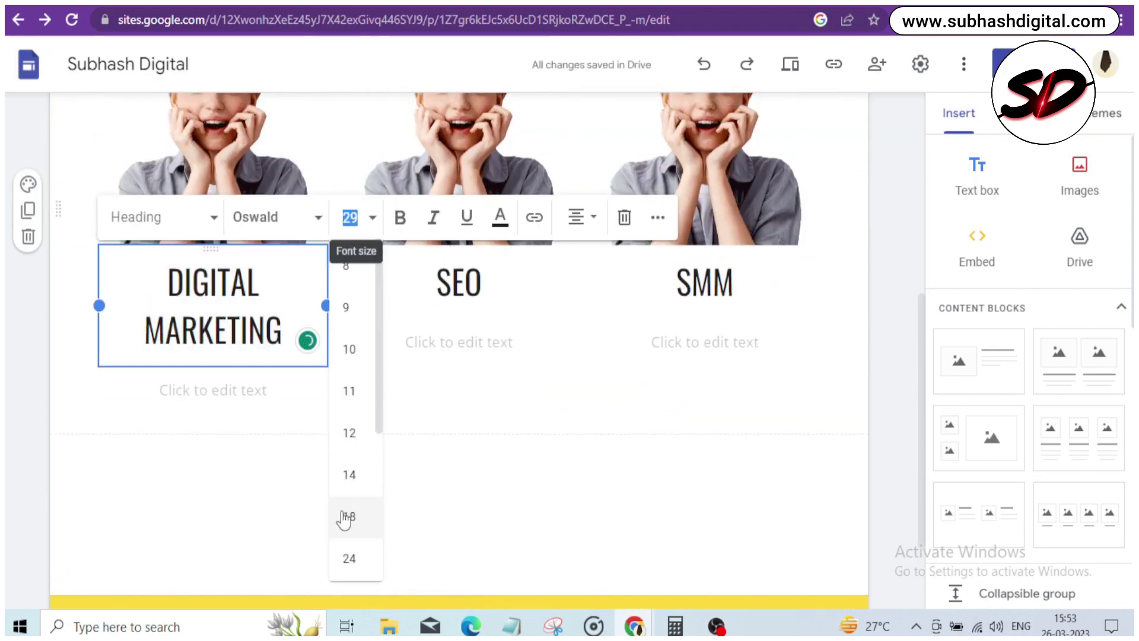
pyautogui.click(348, 516)
pyautogui.click(399, 261)
# Step: Set the SEO and SMM headings to font size 18 and make both bold
pyautogui.click(493, 325)
pyautogui.click(545, 264)
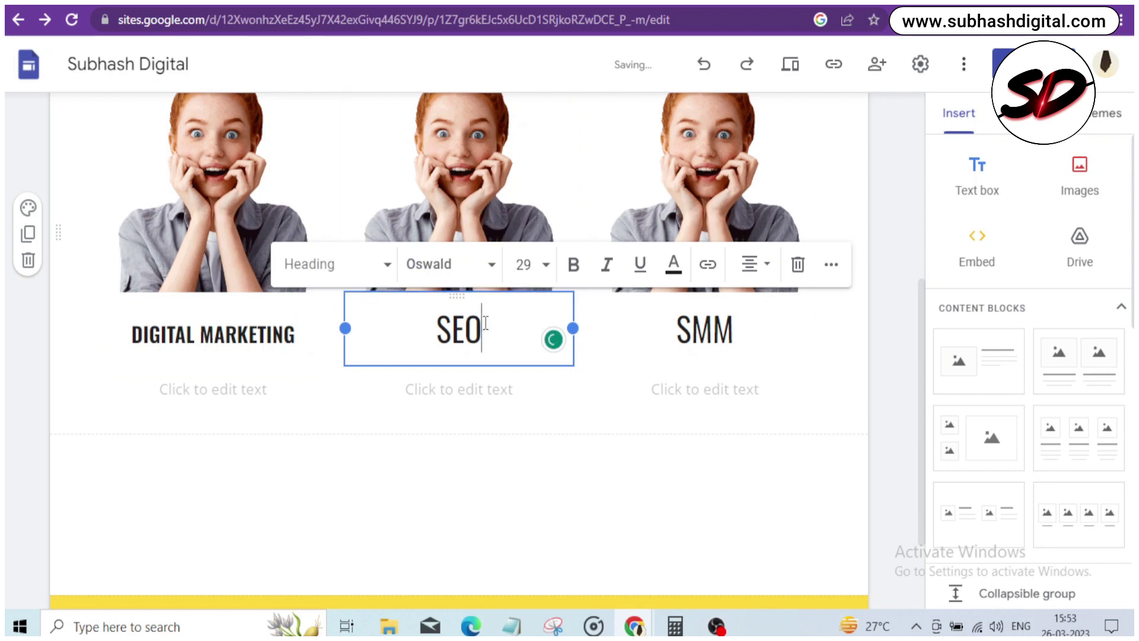
pyautogui.click(522, 516)
pyautogui.doubleClick(460, 332)
pyautogui.click(573, 264)
pyautogui.doubleClick(705, 333)
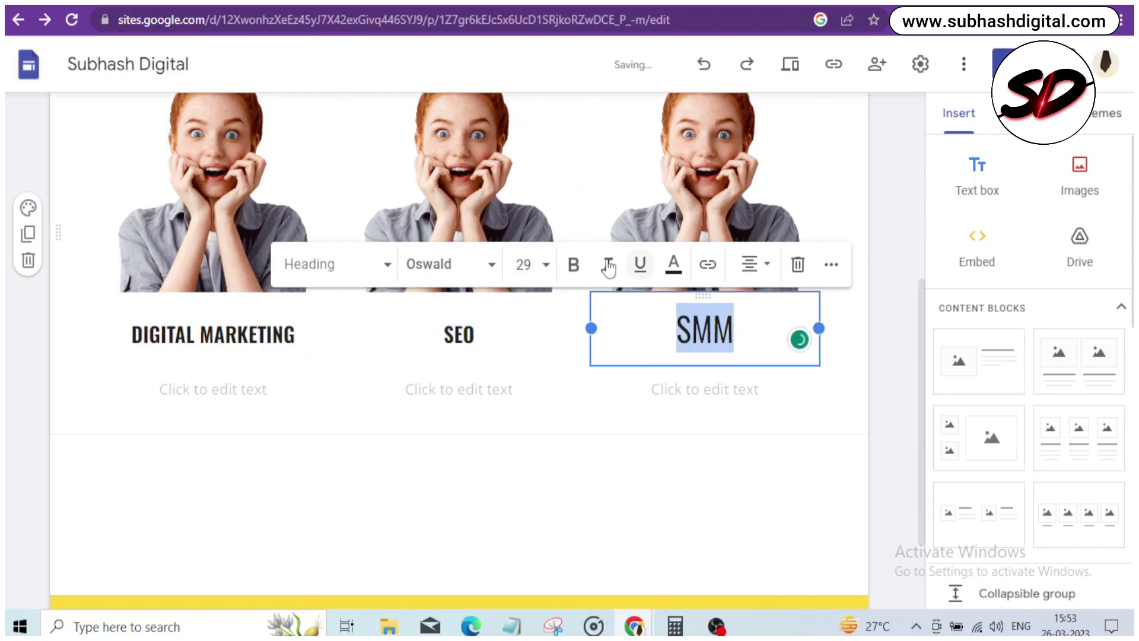
pyautogui.click(544, 264)
pyautogui.click(525, 416)
pyautogui.click(573, 264)
# Step: Fill the text below each of the three headings with the same paragraph starting "Lorem ipsum dolor sit amet consectetur adipiscing elit etiam"
pyautogui.click(913, 20)
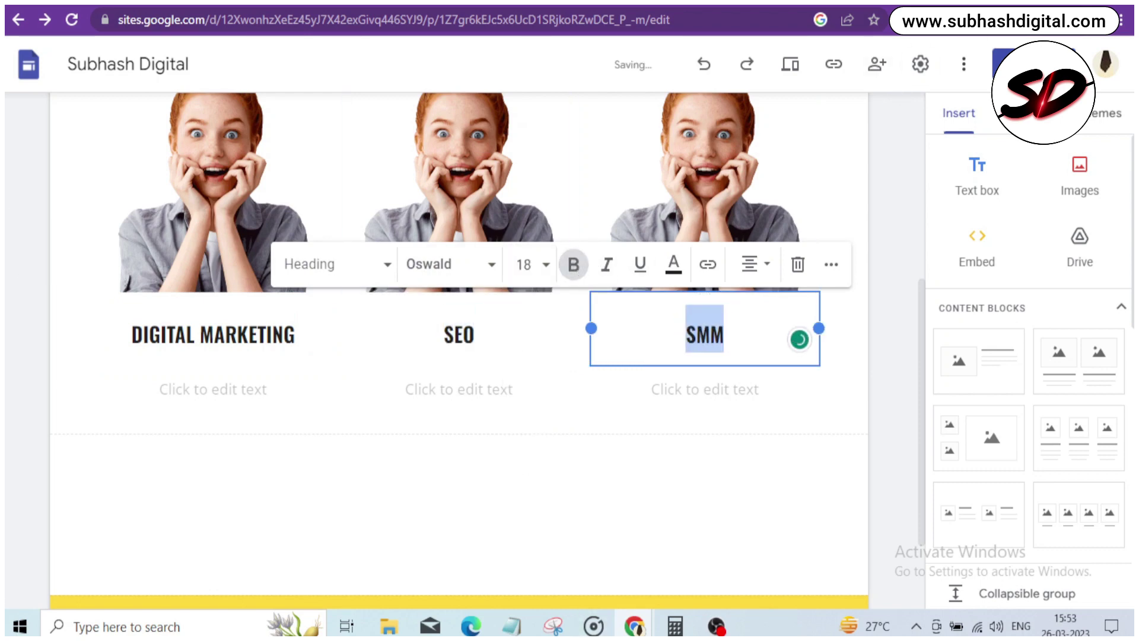
pyautogui.click(943, 152)
pyautogui.click(199, 385)
pyautogui.write('Lorem ipsum dolor sit amet consectetur adipiscing elit etiam, diam est ridiculus integer penatibus lobortis maecenas ultrices ultricies, donec inceptos nec taciti ligula gravida laoreet. Pellentesque est vitae erat eget arcu')
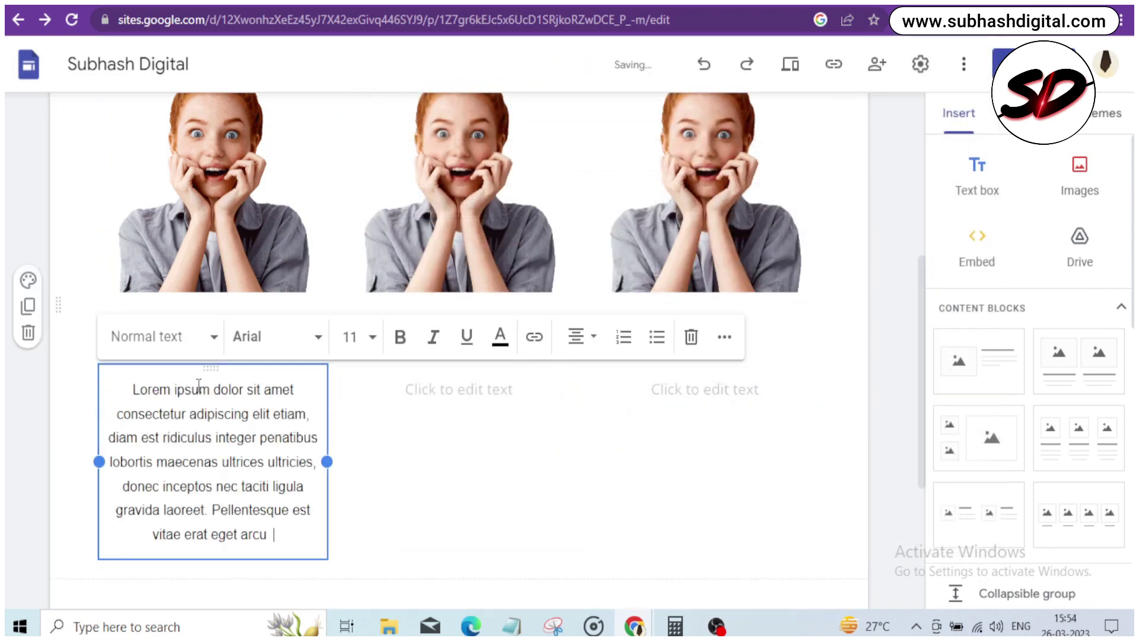
pyautogui.click(459, 389)
pyautogui.hotkey('ctrl', 'v')
pyautogui.click(705, 389)
pyautogui.hotkey('ctrl', 'v')
pyautogui.click(870, 504)
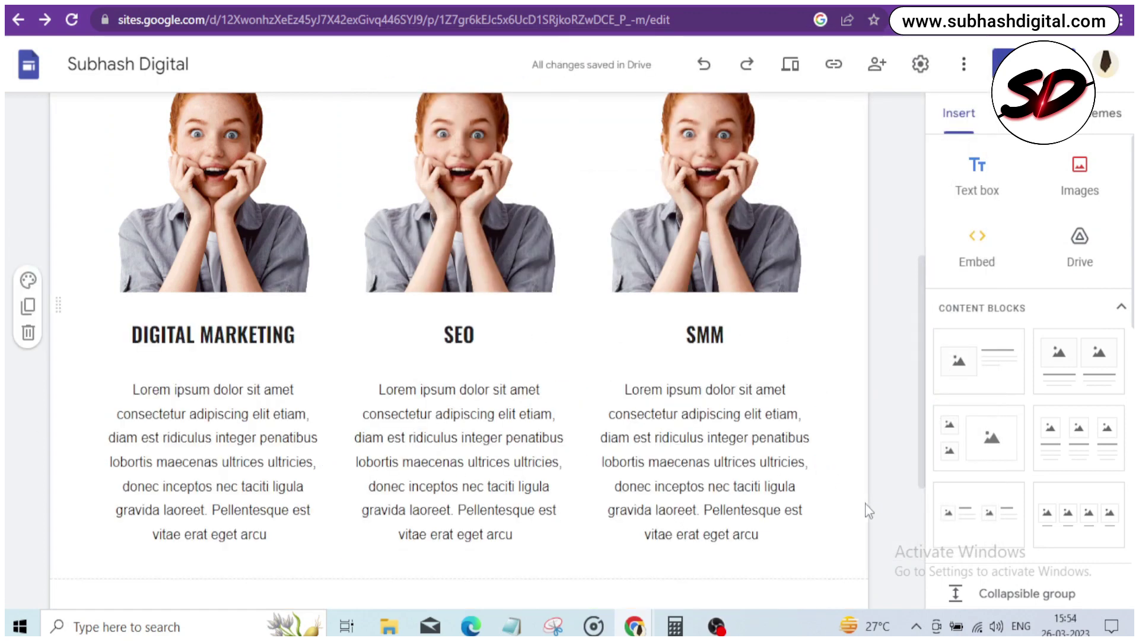
# Step: Review the site's draft changes and publish the added About, Contact and Services pages
pyautogui.scroll(5, 831, 483)
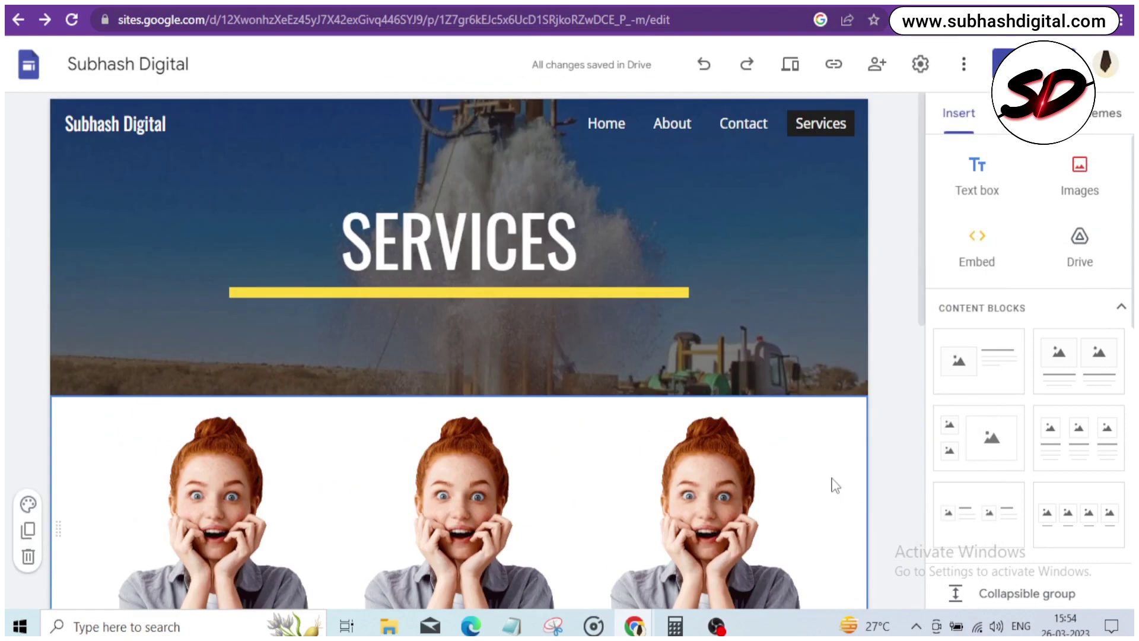
pyautogui.click(1068, 64)
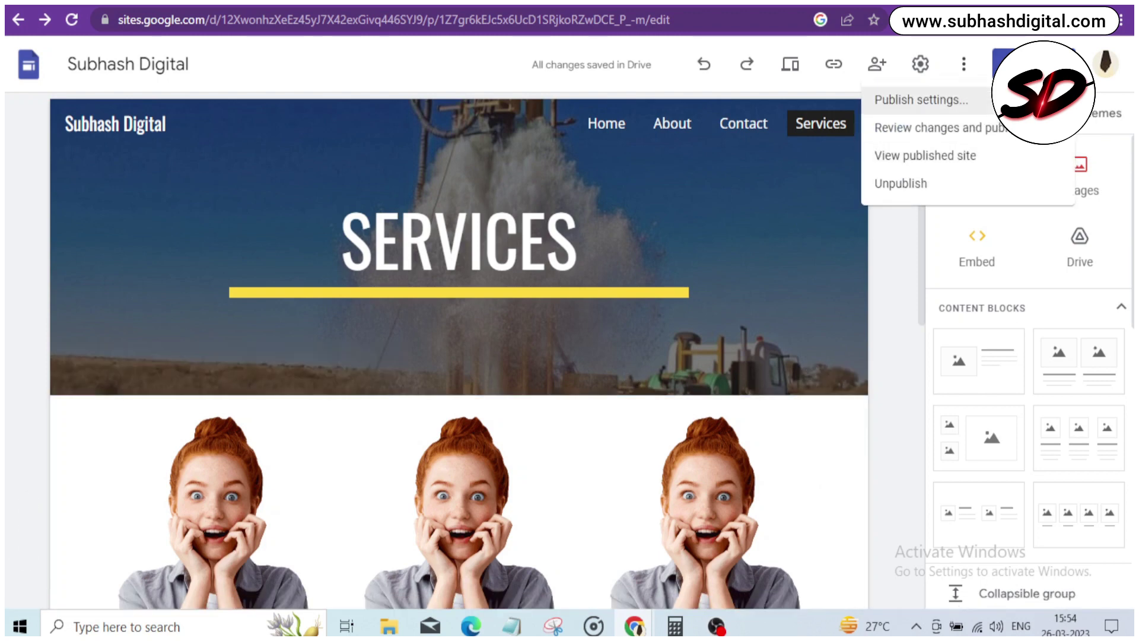
pyautogui.click(934, 99)
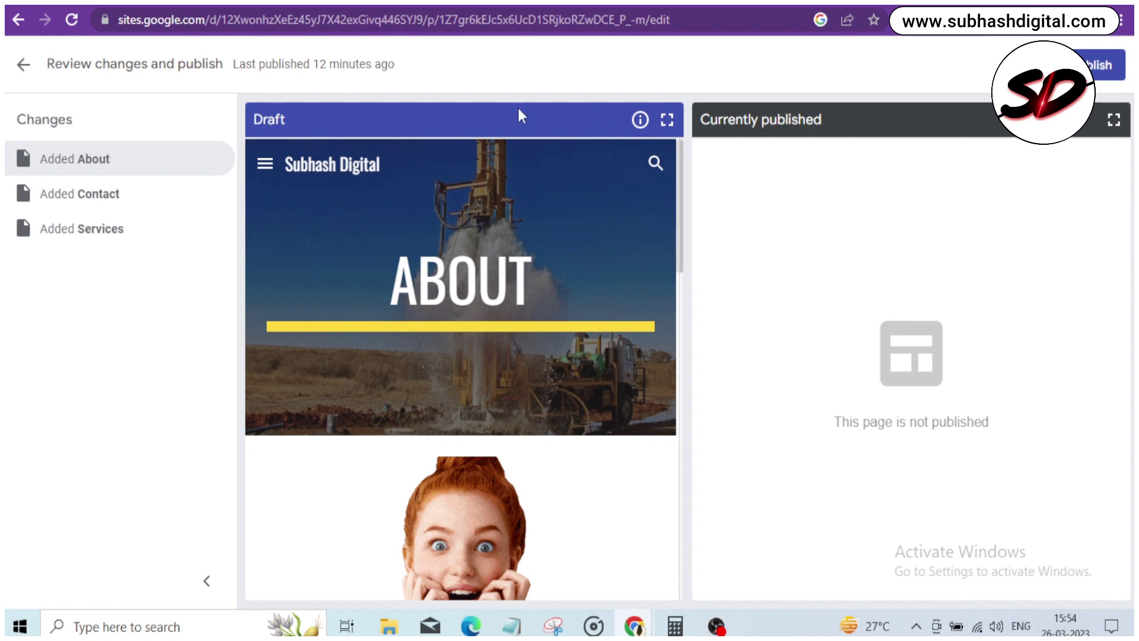
pyautogui.click(1102, 65)
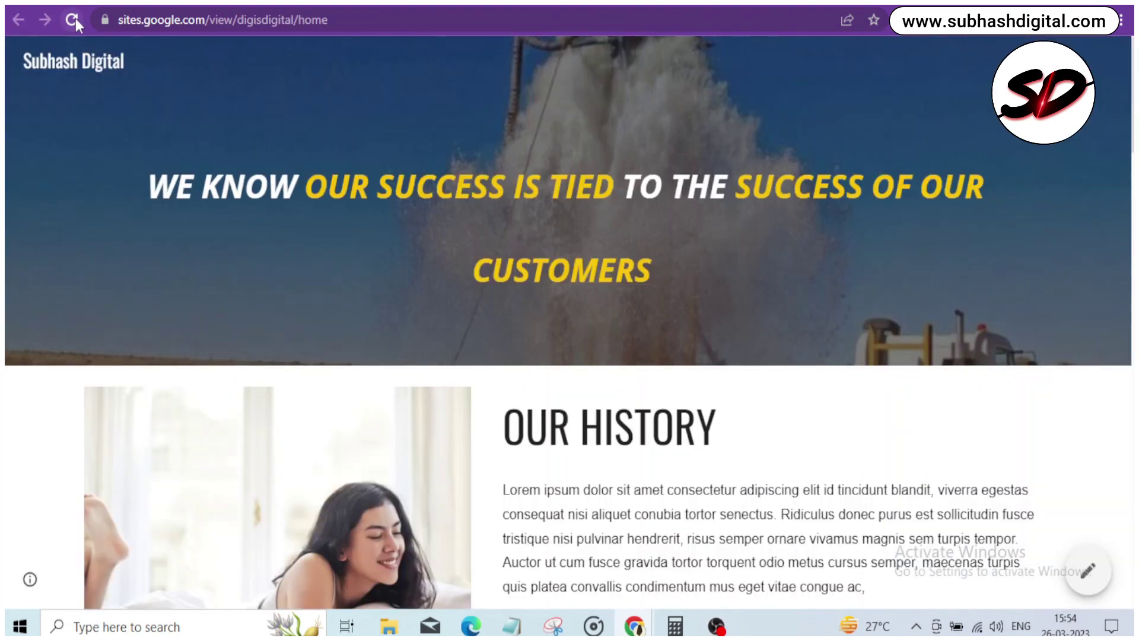
# Step: Reload the published home page, and view the published Services page from the editor down to its footer
pyautogui.click(73, 18)
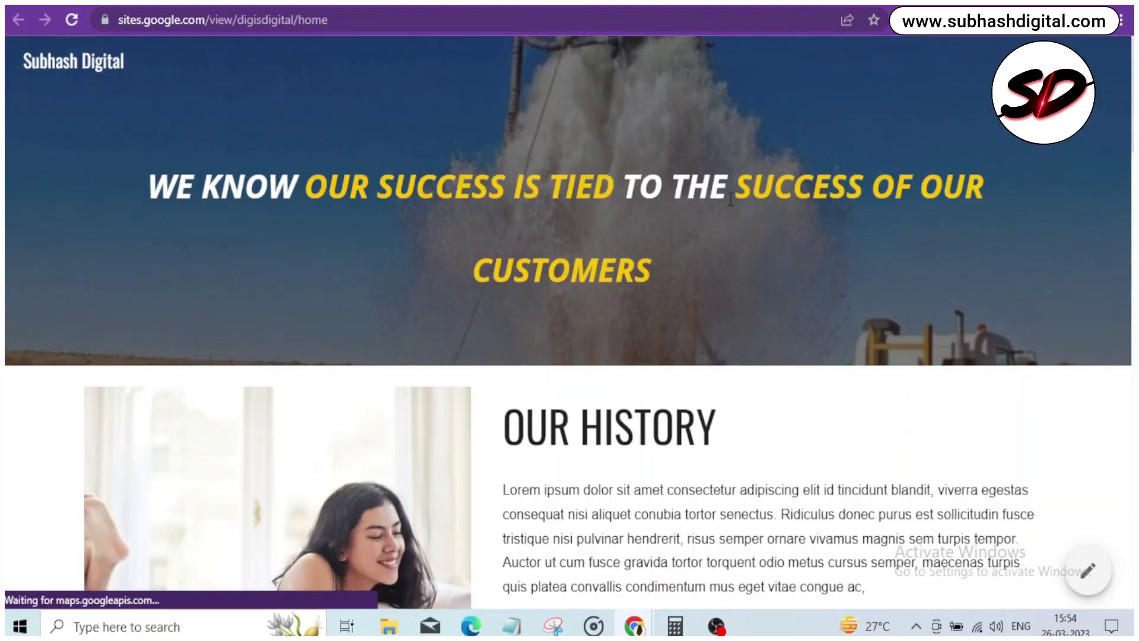
pyautogui.scroll(-10, 734, 206)
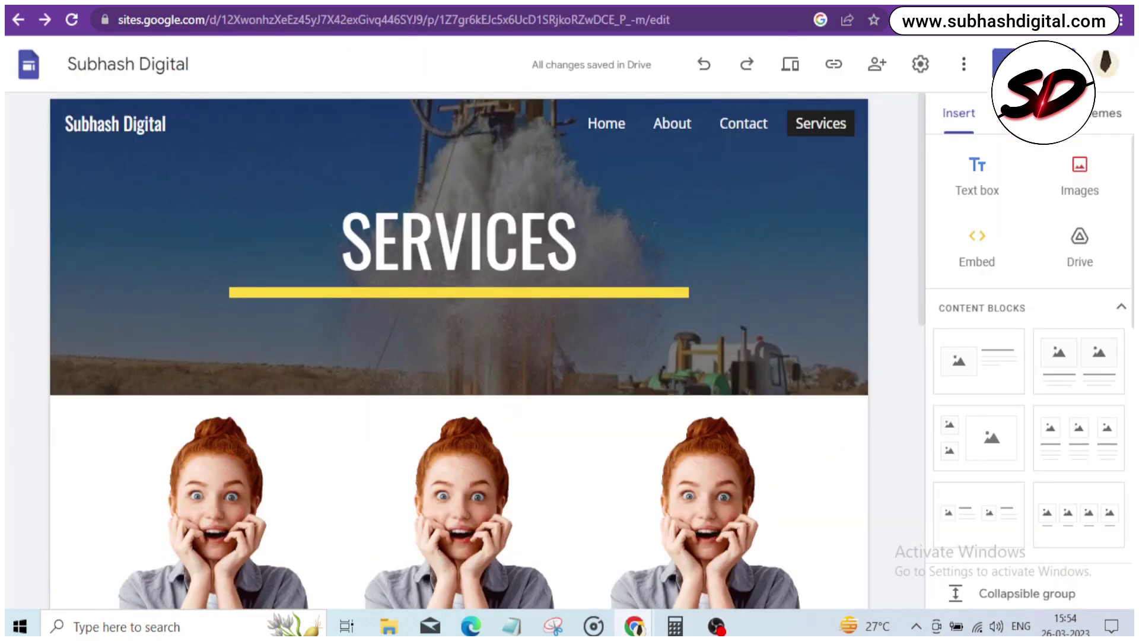
pyautogui.click(1068, 64)
pyautogui.click(976, 156)
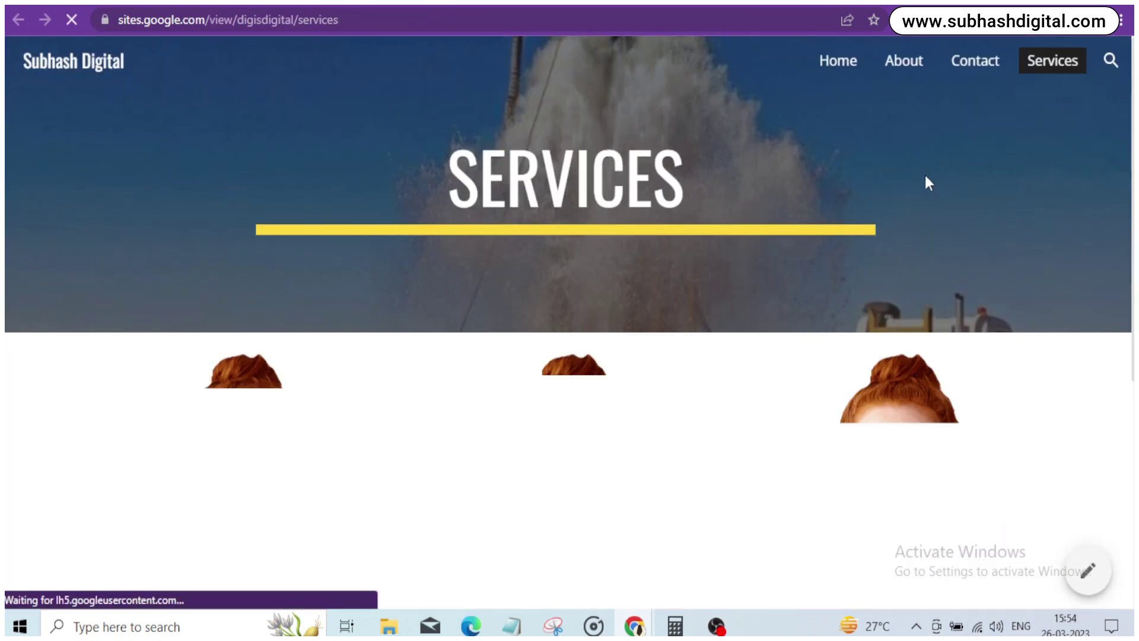
pyautogui.scroll(-6, 957, 153)
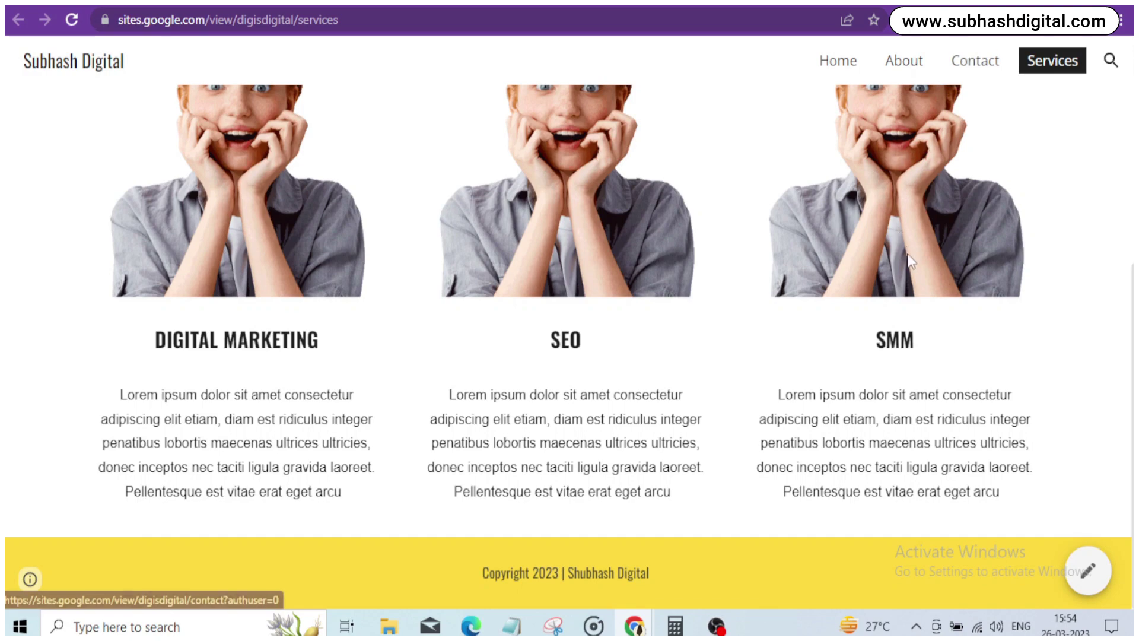
pyautogui.scroll(6, 882, 256)
# Step: Check the published Contact page with its embedded form and open the About page
pyautogui.click(970, 64)
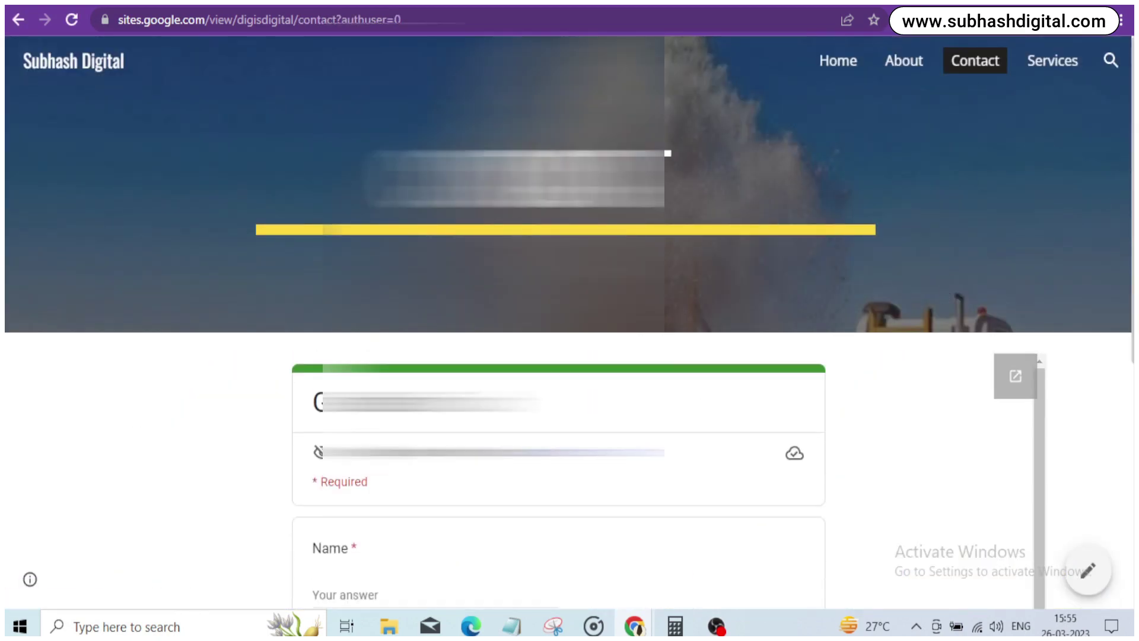
pyautogui.scroll(-7, 700, 387)
pyautogui.scroll(7, 890, 95)
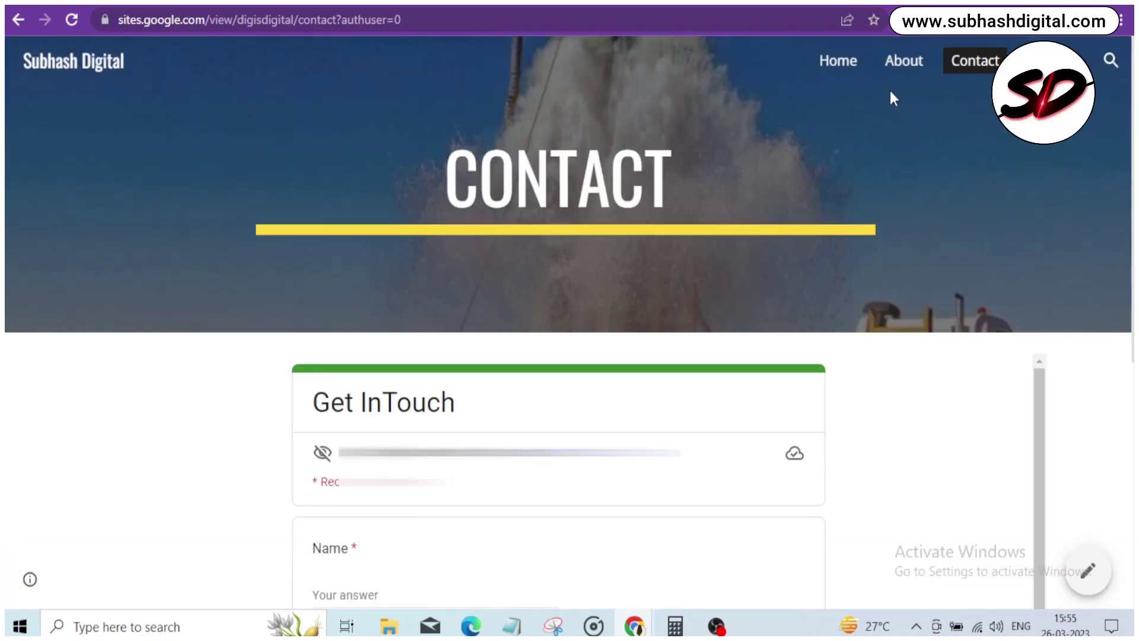
pyautogui.click(895, 62)
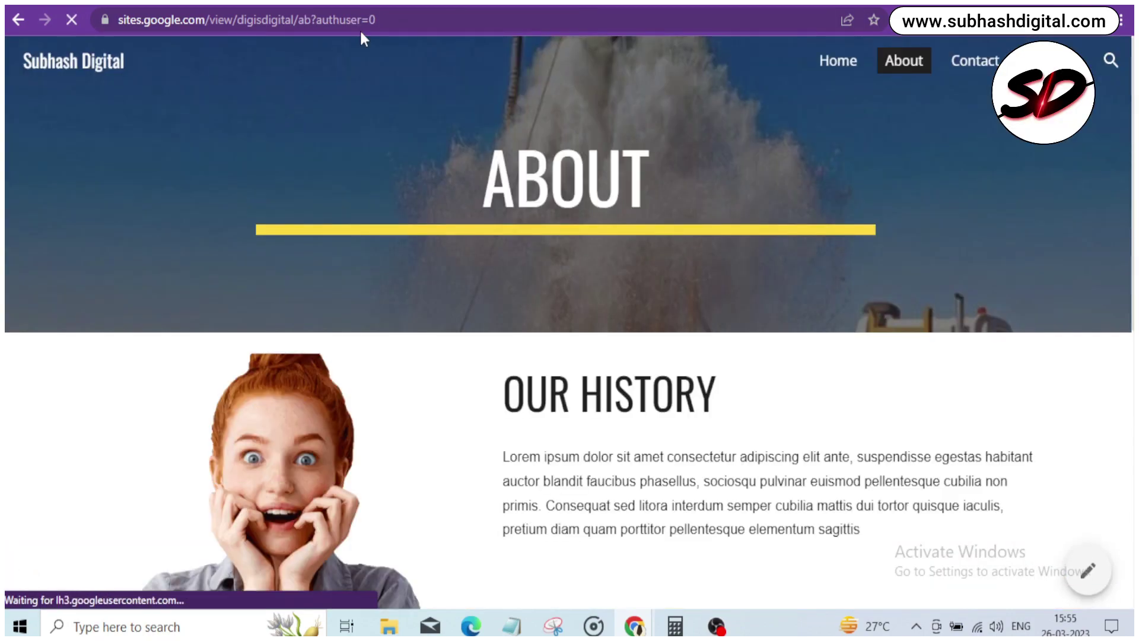
# Step: Look through the published Home page down to its footer and try opening the site search
pyautogui.click(837, 63)
pyautogui.scroll(-6, 888, 237)
pyautogui.scroll(-10, 891, 231)
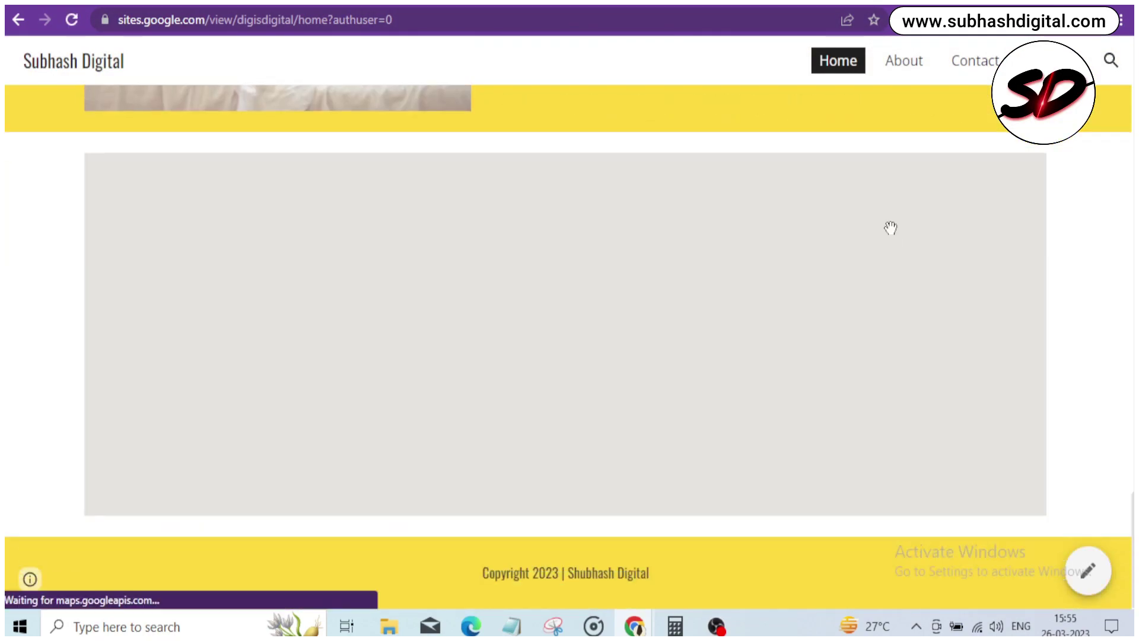
pyautogui.scroll(12, 891, 232)
pyautogui.scroll(-2, 892, 230)
pyautogui.scroll(8, 891, 232)
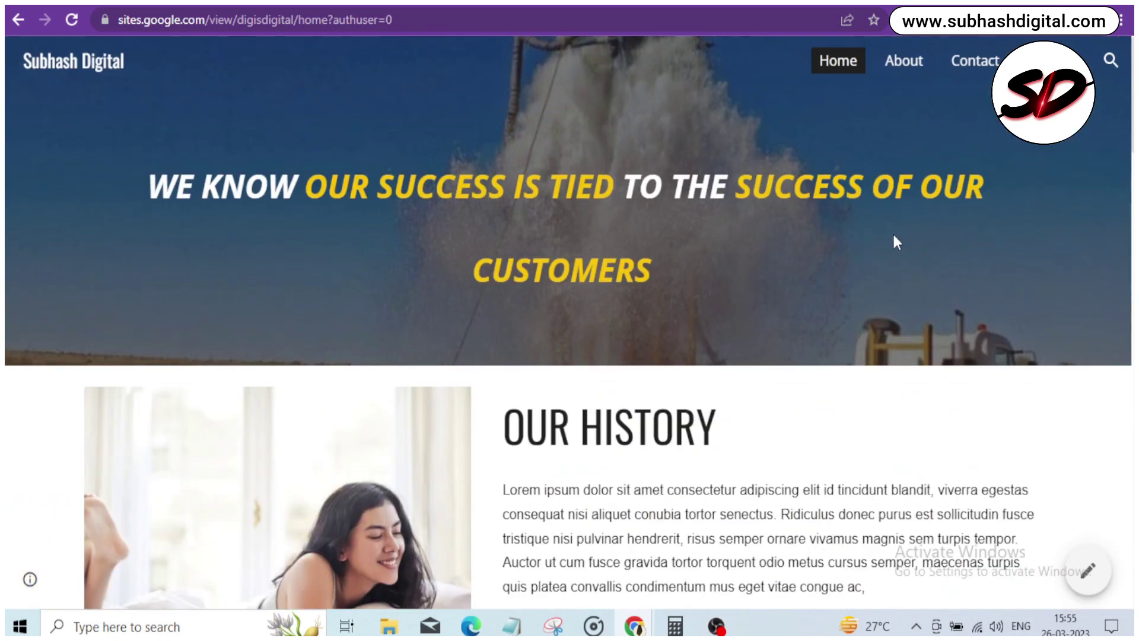
pyautogui.click(1110, 62)
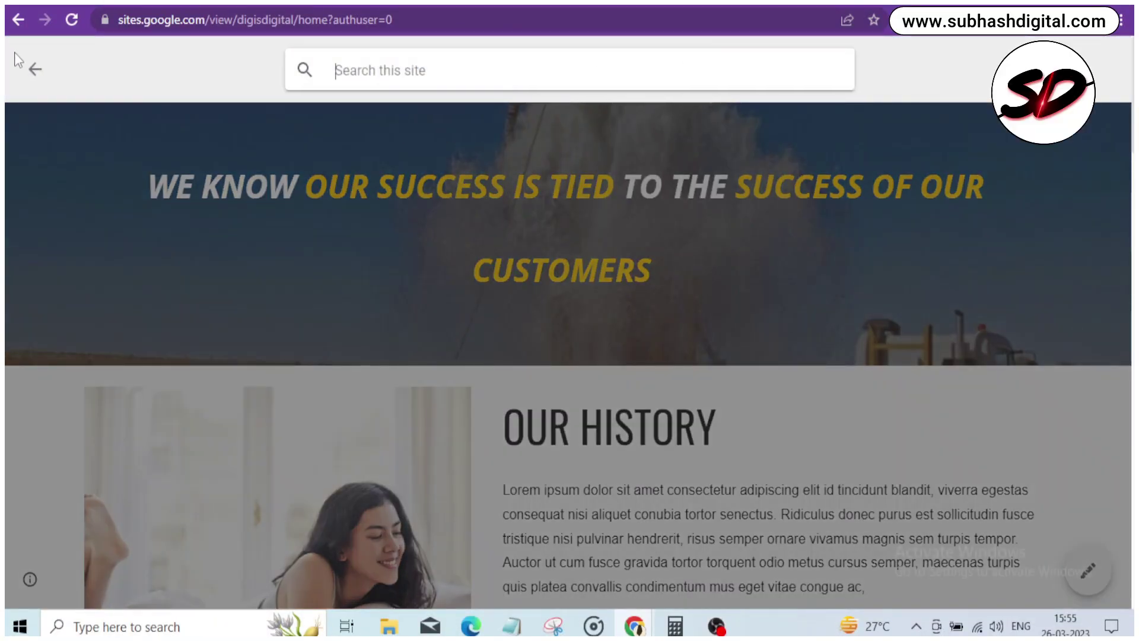
pyautogui.click(31, 69)
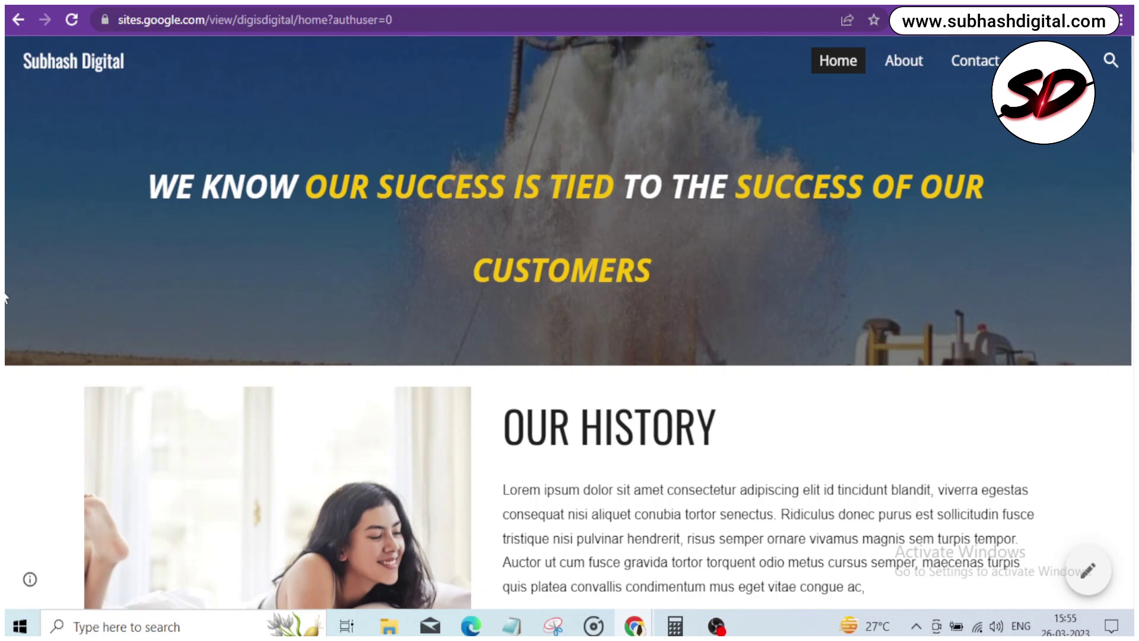
# Step: Return to the site editor and open the Analytics section of the site settings
pyautogui.click(18, 19)
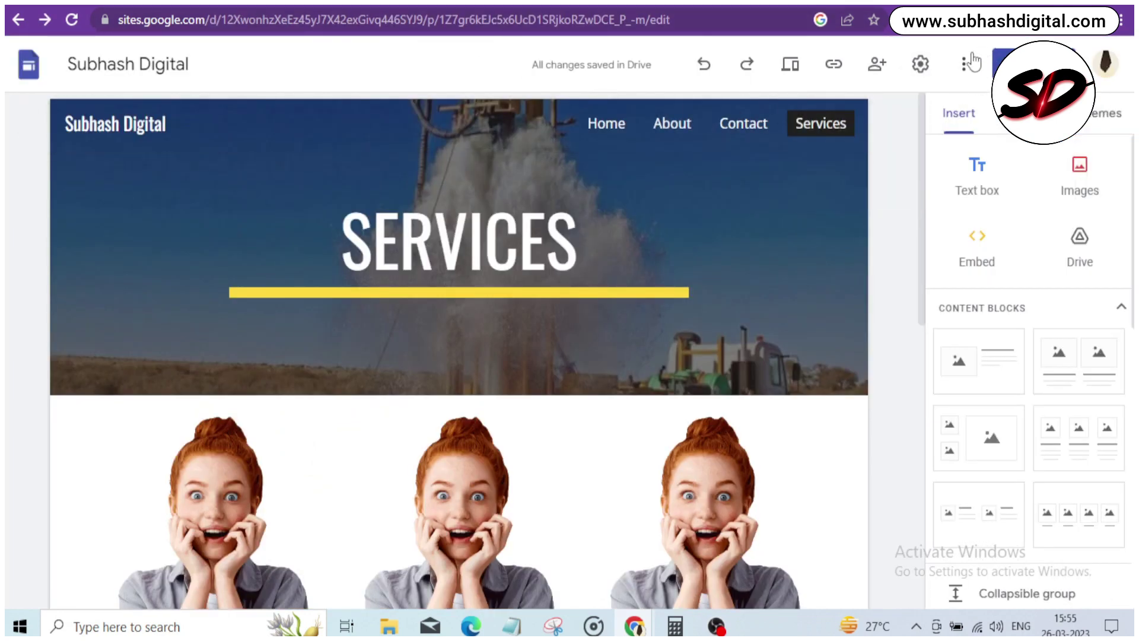
pyautogui.click(922, 64)
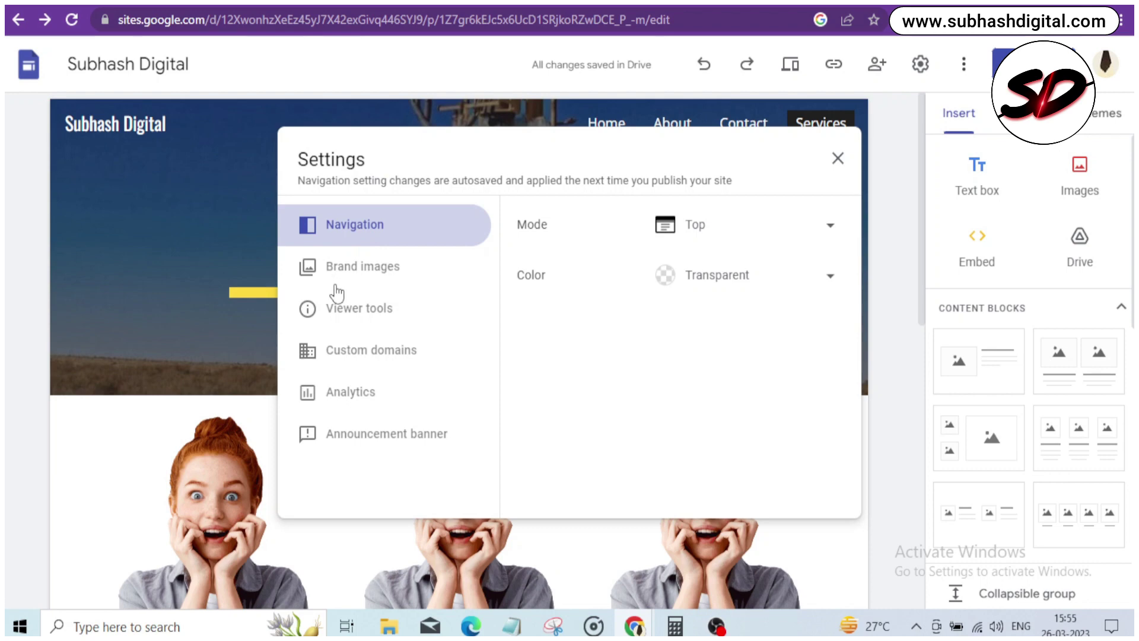
pyautogui.click(333, 408)
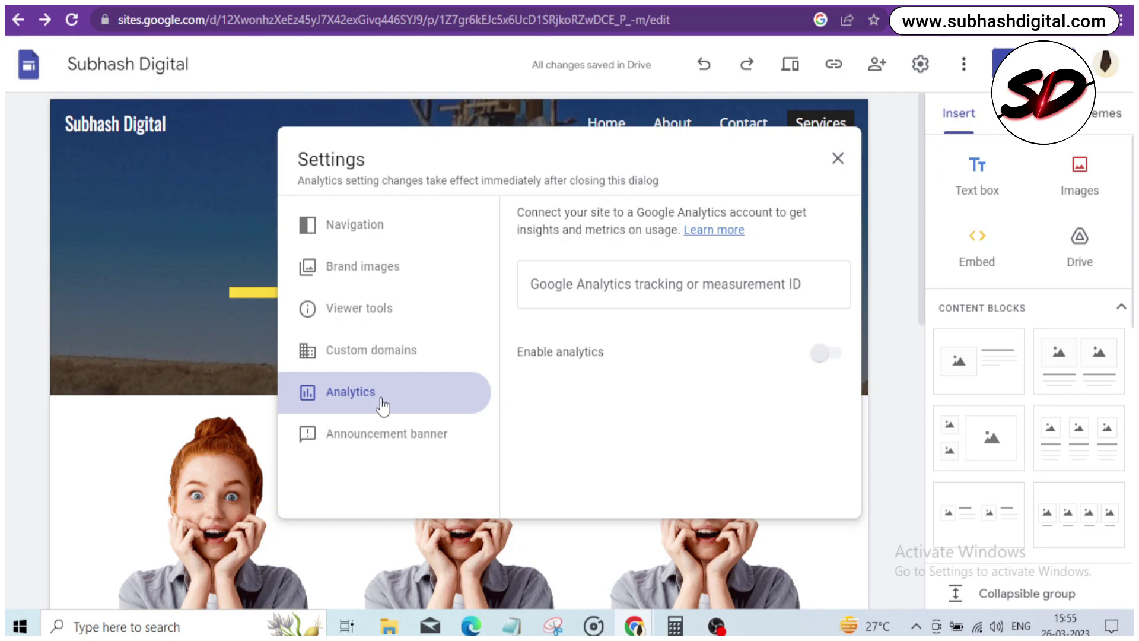
# Step: Inspect the Google Analytics tracking or measurement ID field and try to enable analytics for the site
pyautogui.click(571, 292)
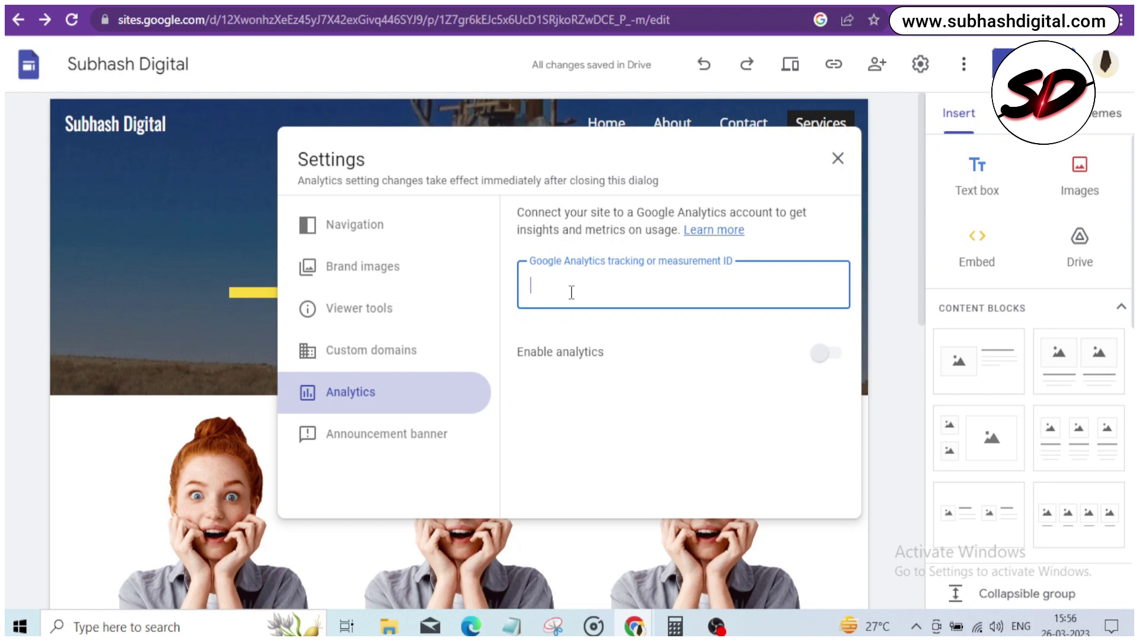
pyautogui.click(826, 356)
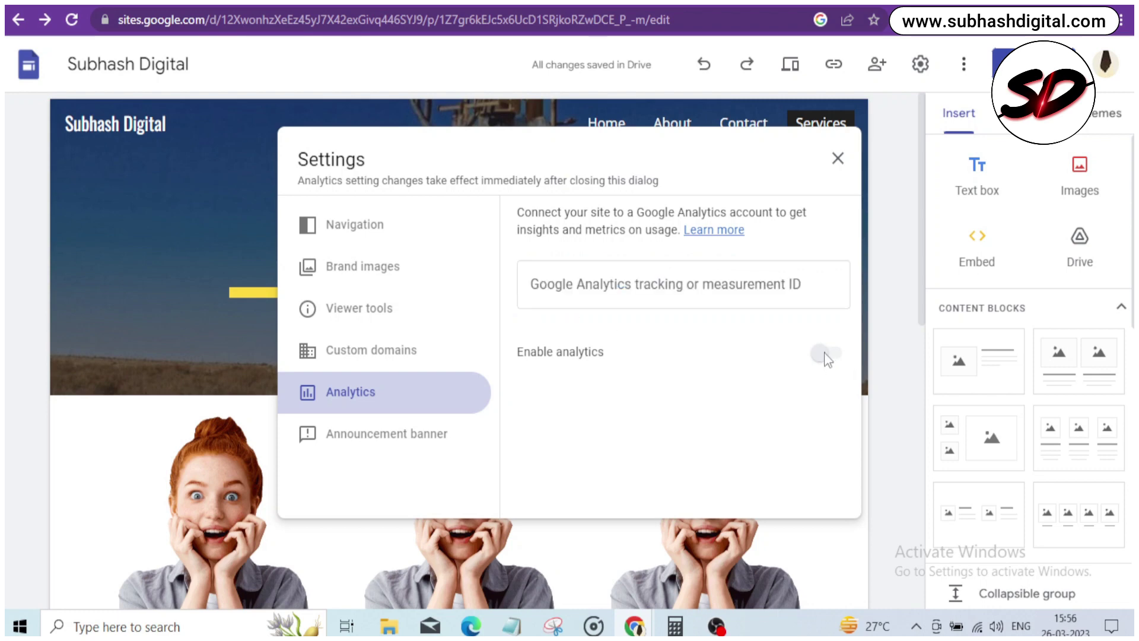
# Step: Start the custom domain setup using a domain from a third party and proceed to the domain entry
pyautogui.click(353, 359)
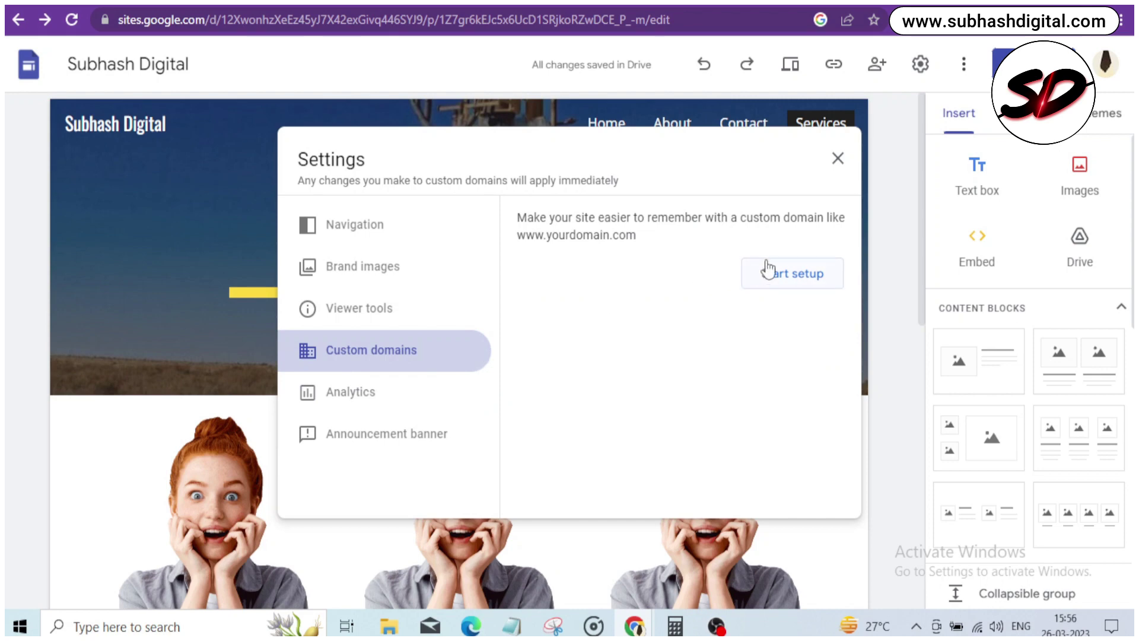
pyautogui.click(777, 289)
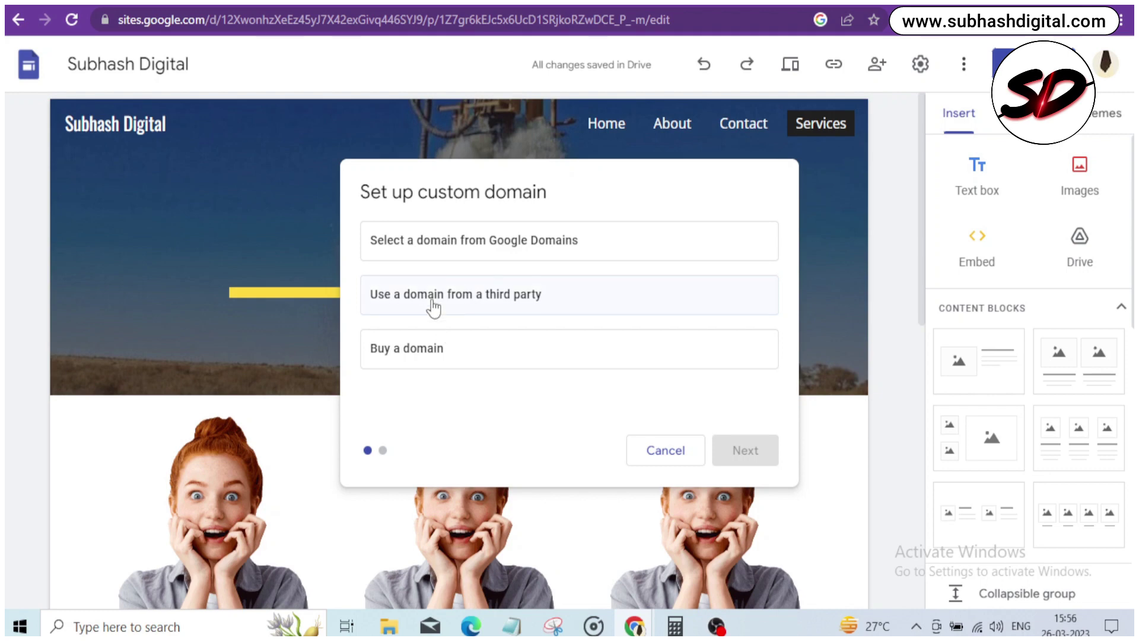
pyautogui.click(433, 305)
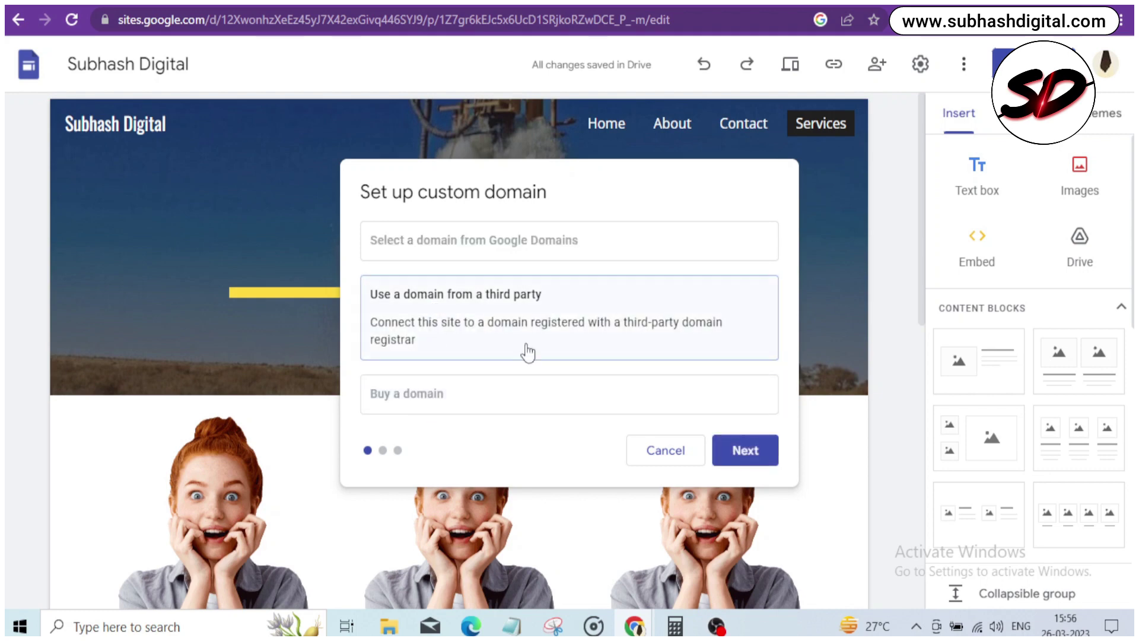
pyautogui.click(747, 462)
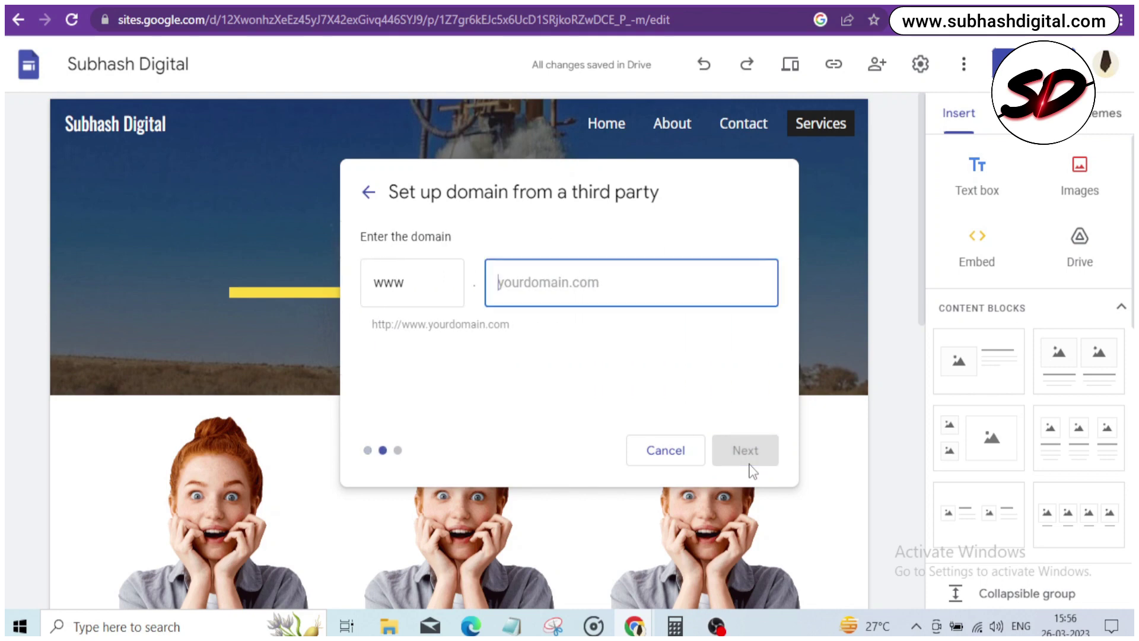